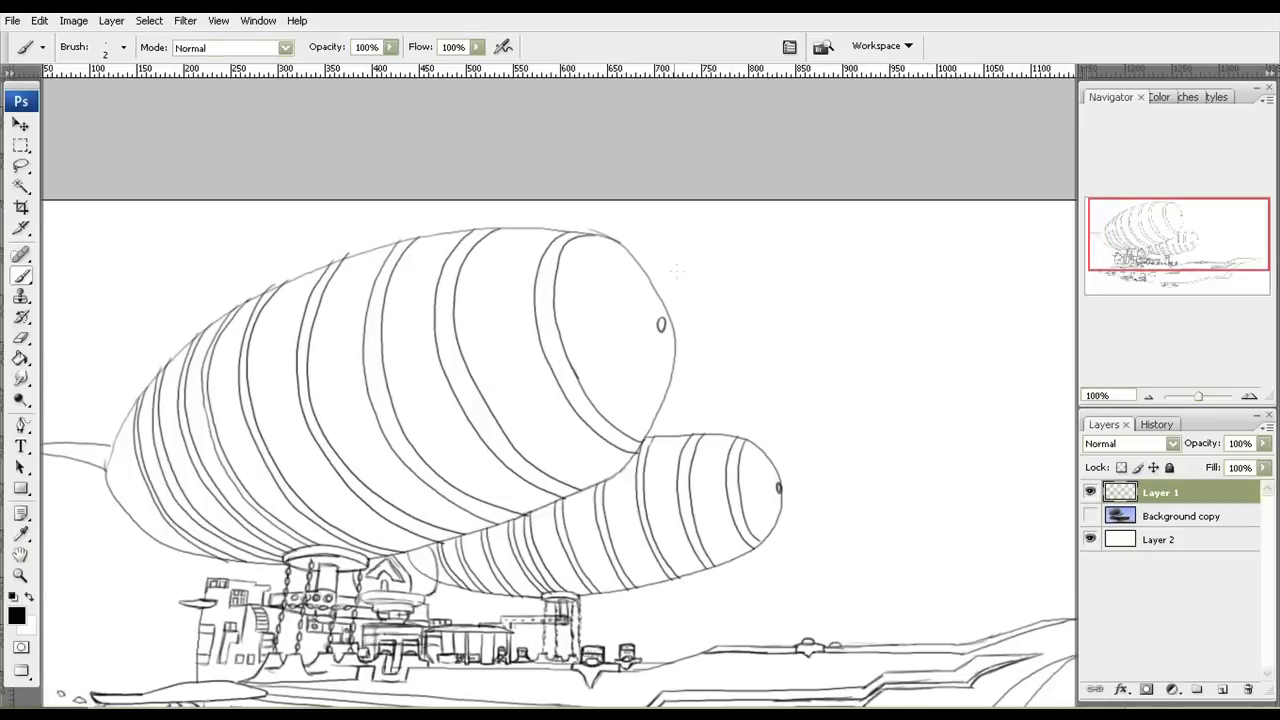
- Clean up the balloon outline with the Eraser and redraw it with the Brush where the tail fin joins the large balloon
key(e)
drag(199, 207, 349, 207)
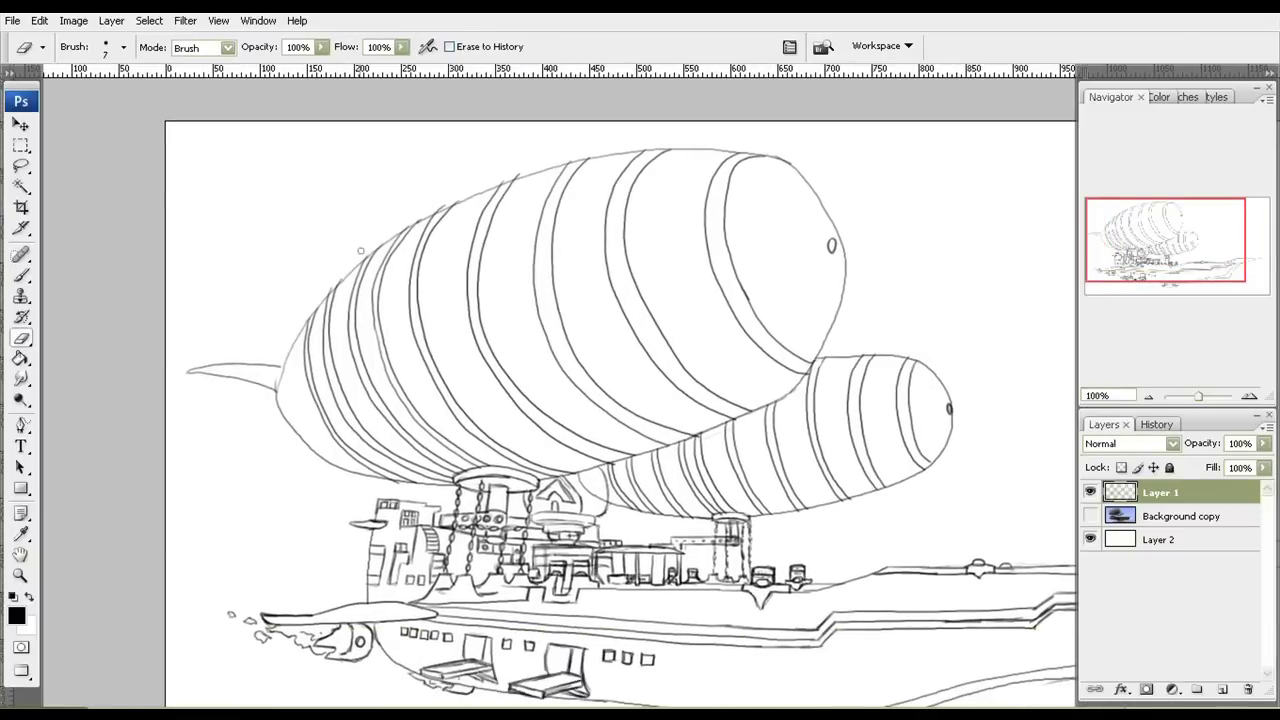
drag(529, 172, 546, 89)
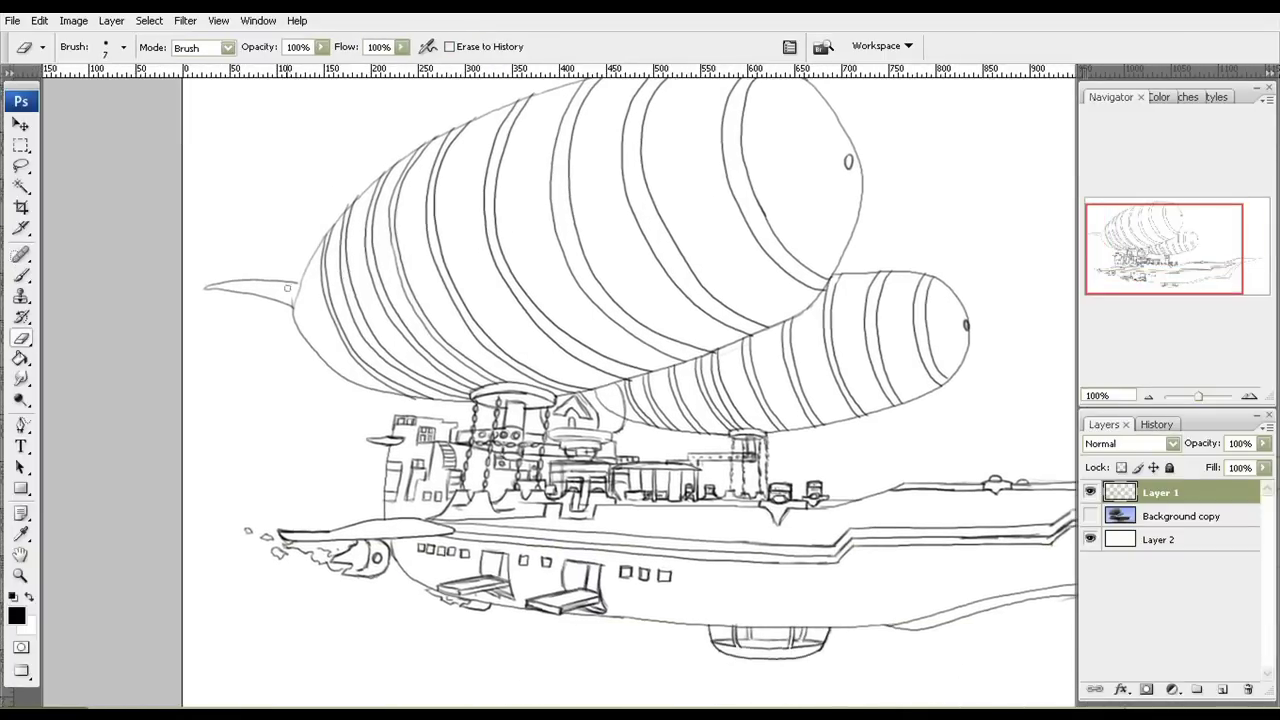
click(21, 578)
click(290, 288)
key(b)
drag(302, 245, 276, 355)
key(ctrl+equal)
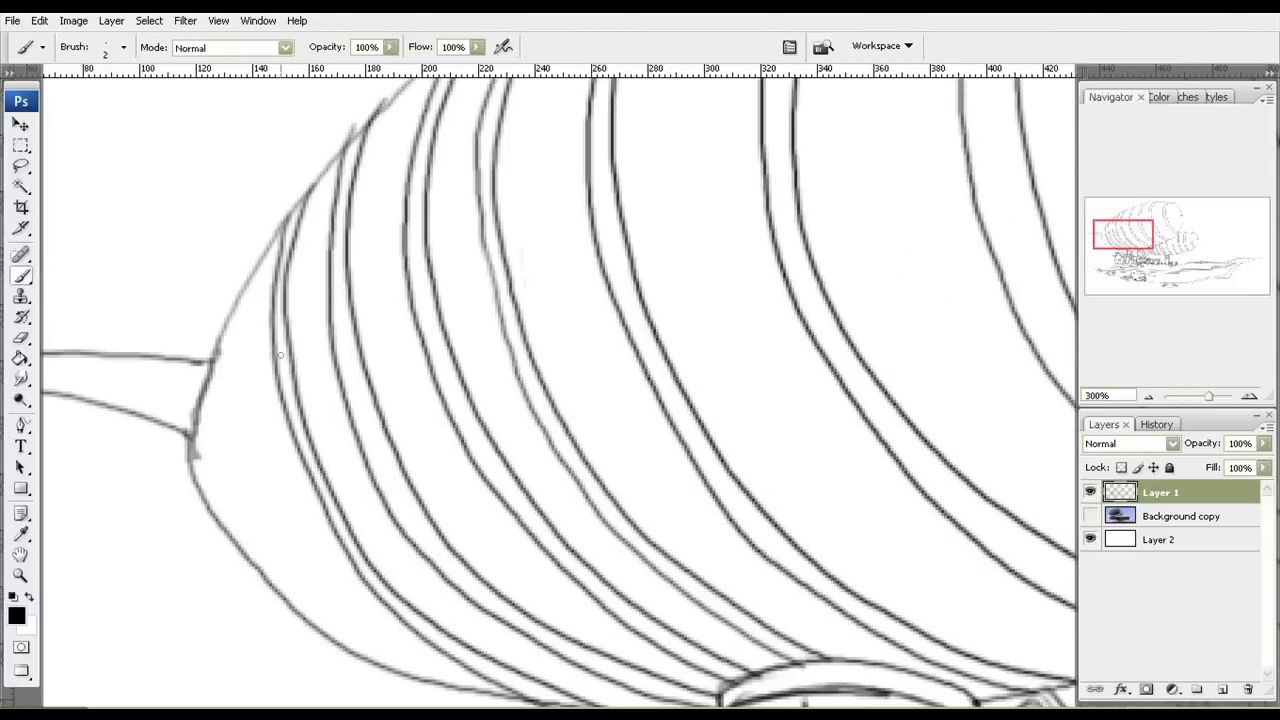
key(z)
key(ctrl+minus)
key(ctrl+minus)
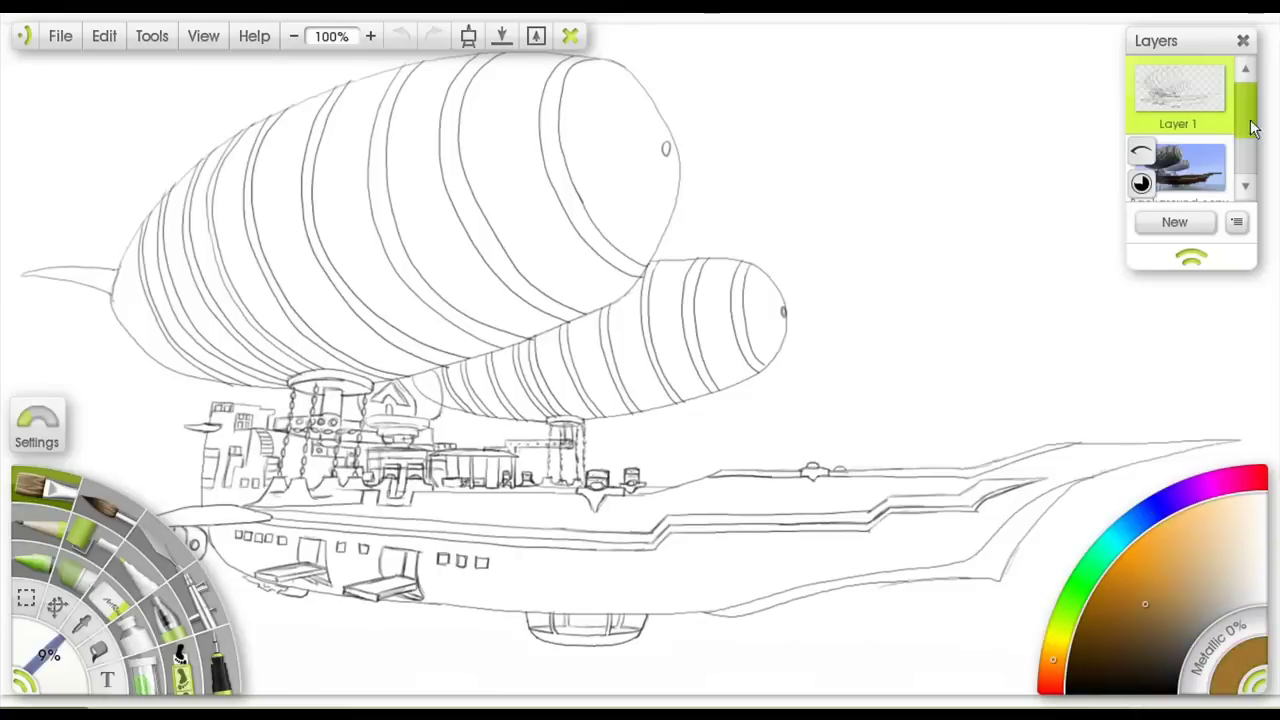
- In ArtRage, add a layer below the line art and paint a broad orange area under the bow with a 25% brush
scroll(1248, 128, down, 2)
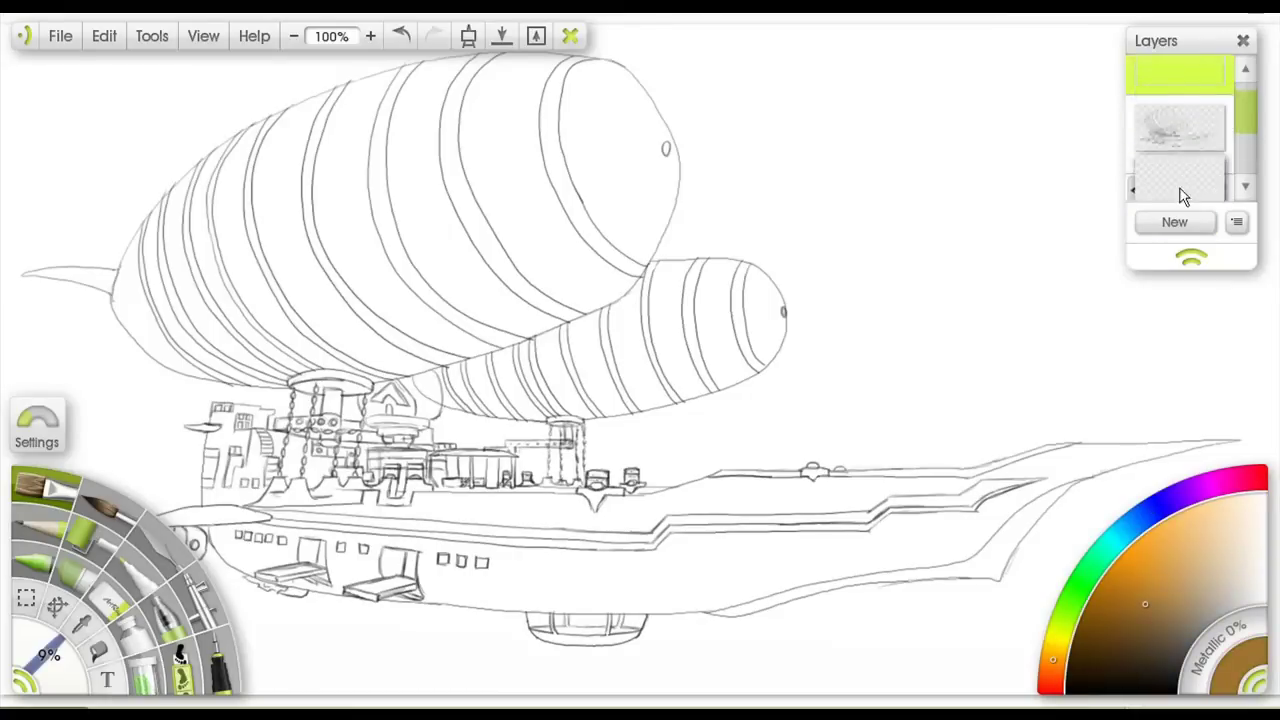
drag(48, 655, 97, 705)
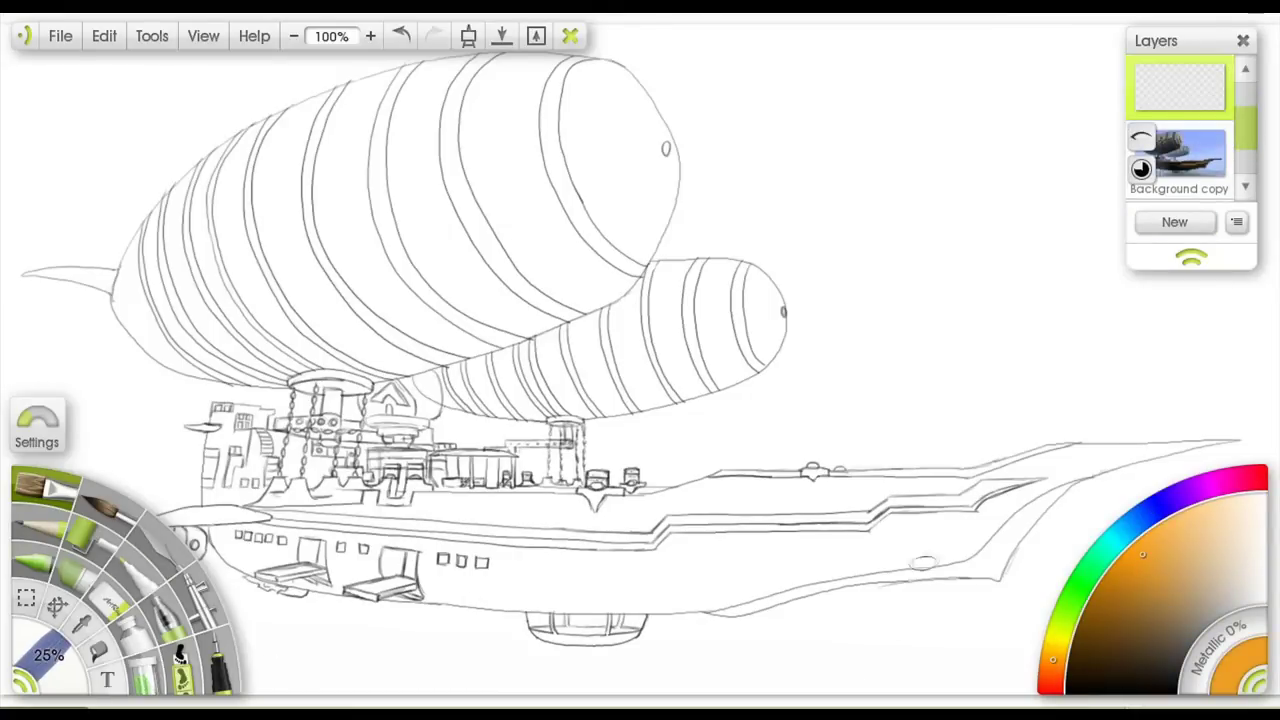
mouse_move(780, 670)
mouse_down()
mouse_move(1005, 585)
mouse_move(1139, 577)
mouse_move(1152, 561)
mouse_move(1003, 618)
mouse_move(1044, 572)
mouse_move(1199, 583)
mouse_up()
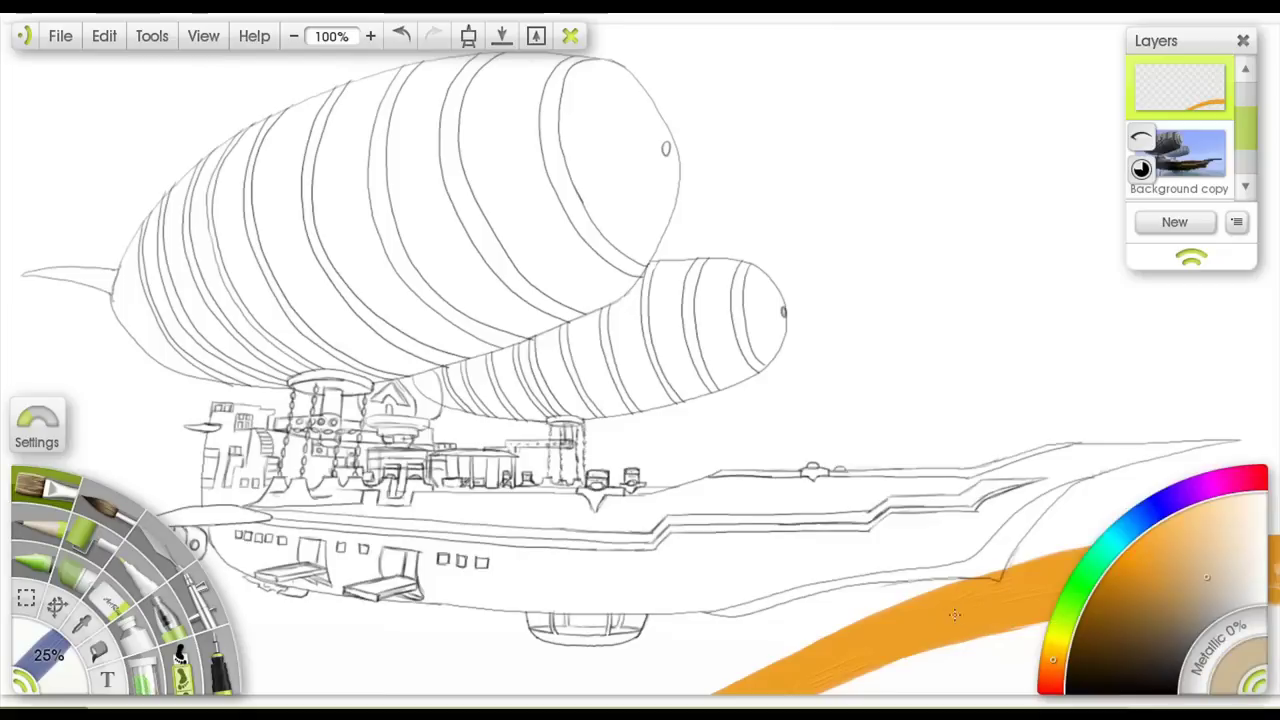
key(Tab)
mouse_move(645, 680)
mouse_down()
mouse_move(990, 560)
mouse_move(1216, 540)
mouse_move(1022, 530)
mouse_move(891, 649)
mouse_move(809, 686)
mouse_up()
key(Tab)
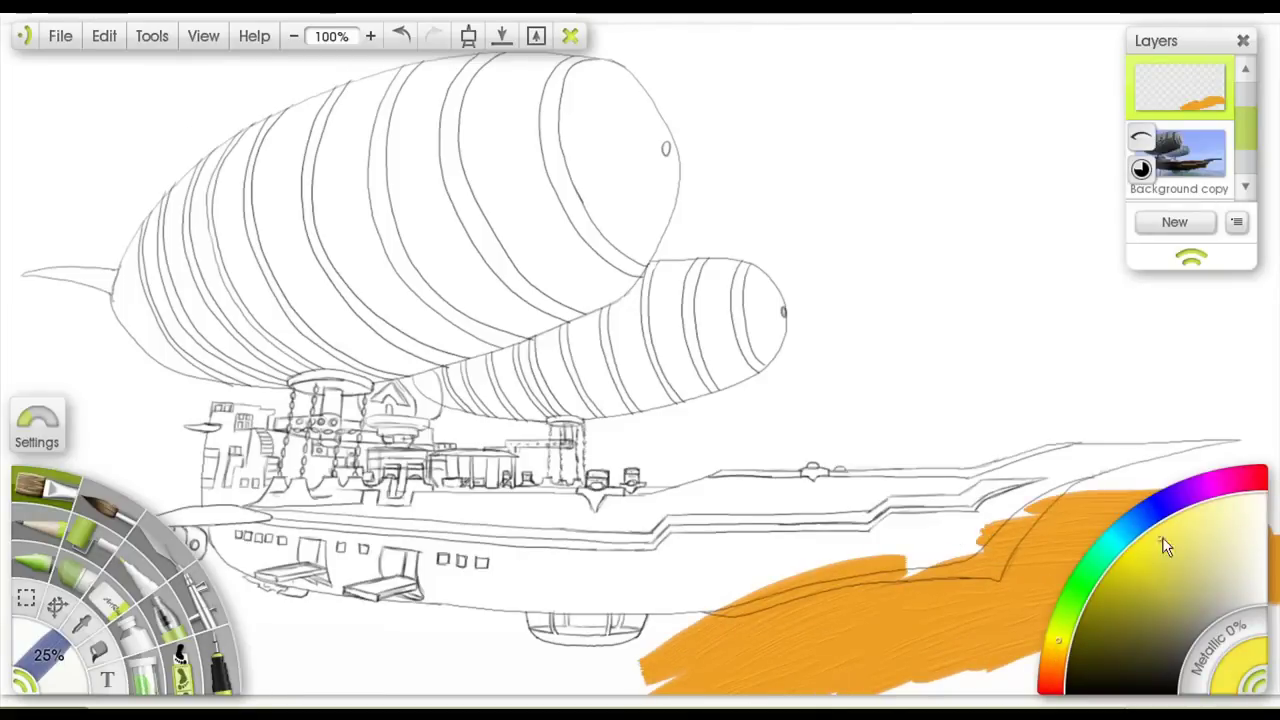
- Paint a yellow glow into the orange area below the bow and extend the orange slightly toward the stern
click(1162, 540)
key(Tab)
mouse_move(1255, 600)
mouse_down()
mouse_move(908, 687)
mouse_move(1274, 674)
mouse_move(1276, 601)
mouse_move(1065, 599)
mouse_move(914, 648)
mouse_up()
mouse_move(1043, 562)
mouse_down()
mouse_move(1168, 597)
mouse_move(1020, 662)
mouse_move(1223, 617)
mouse_move(1123, 621)
mouse_move(1237, 643)
mouse_move(1127, 650)
mouse_up()
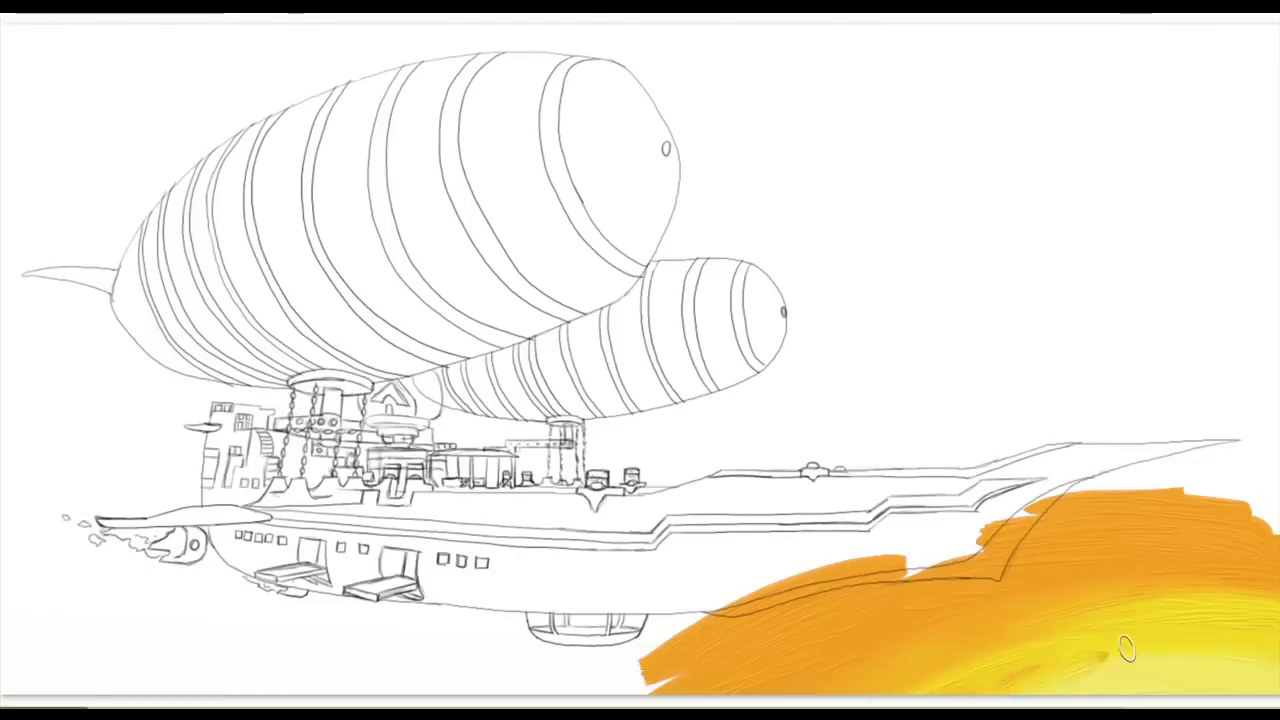
drag(1013, 671, 1101, 641)
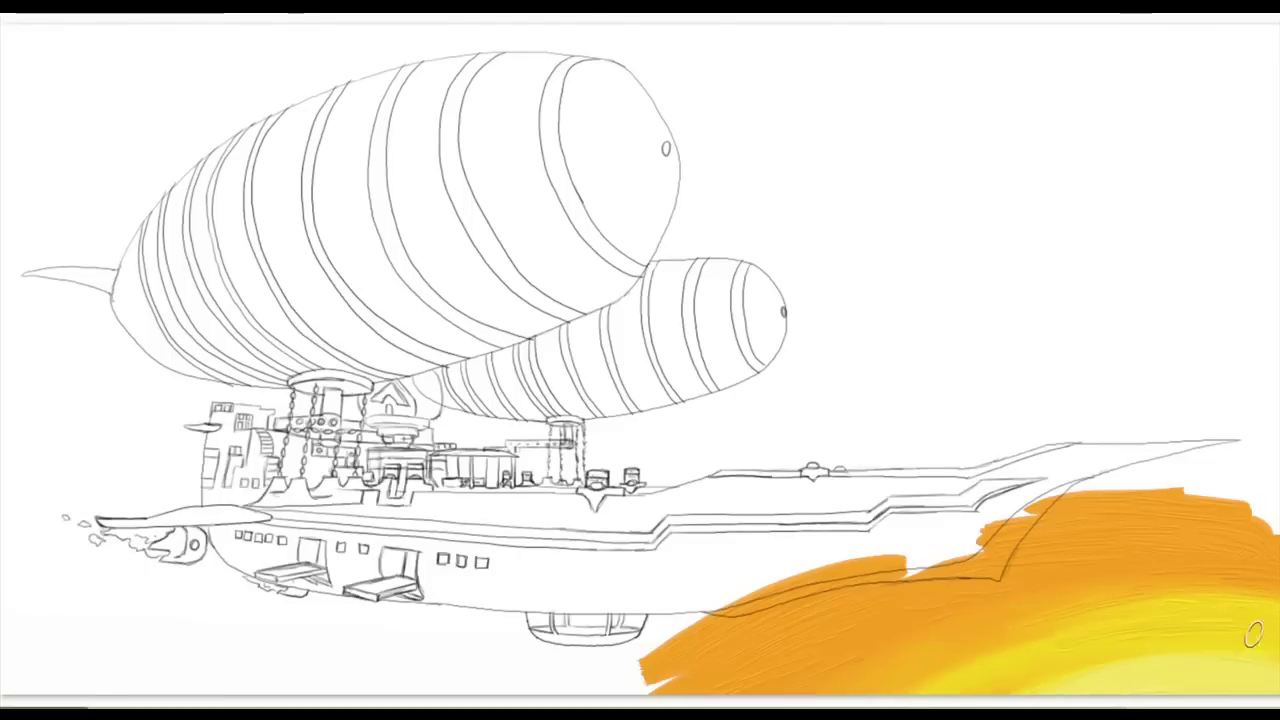
drag(676, 676, 630, 685)
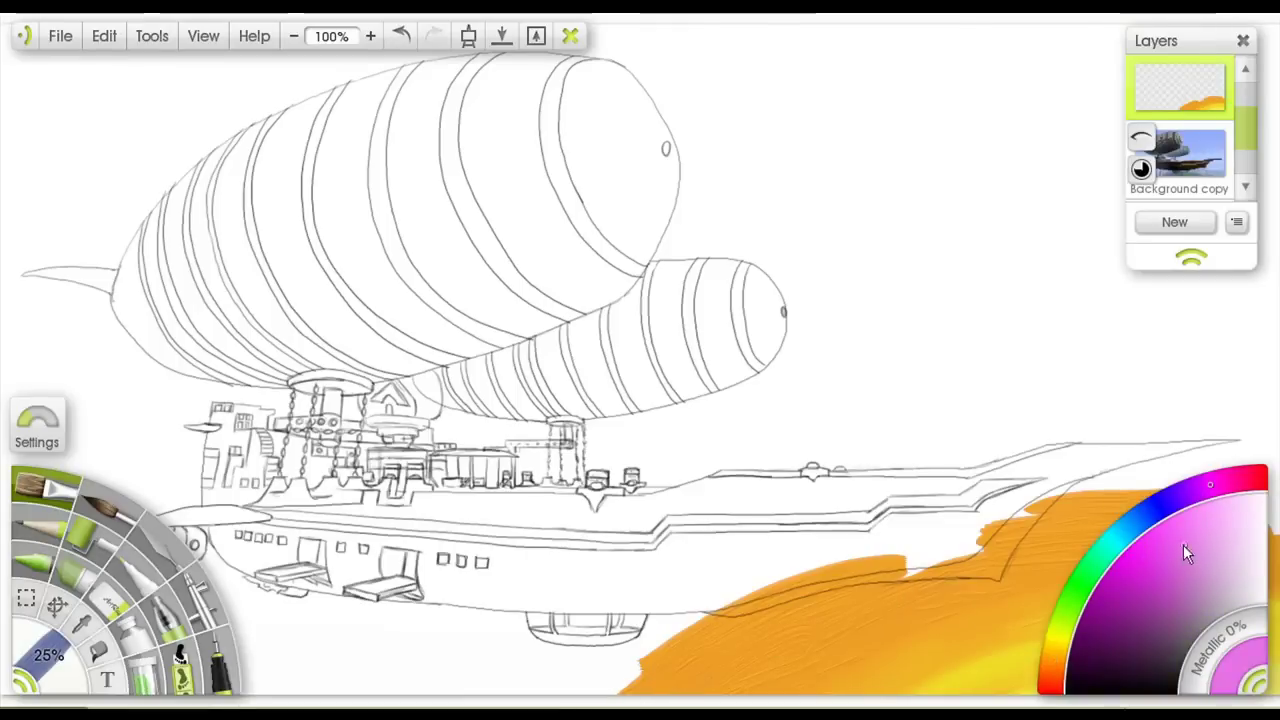
- Border the orange glow with magenta and purple bands, and paint near-black sky above them beyond the bow
drag(679, 622, 510, 690)
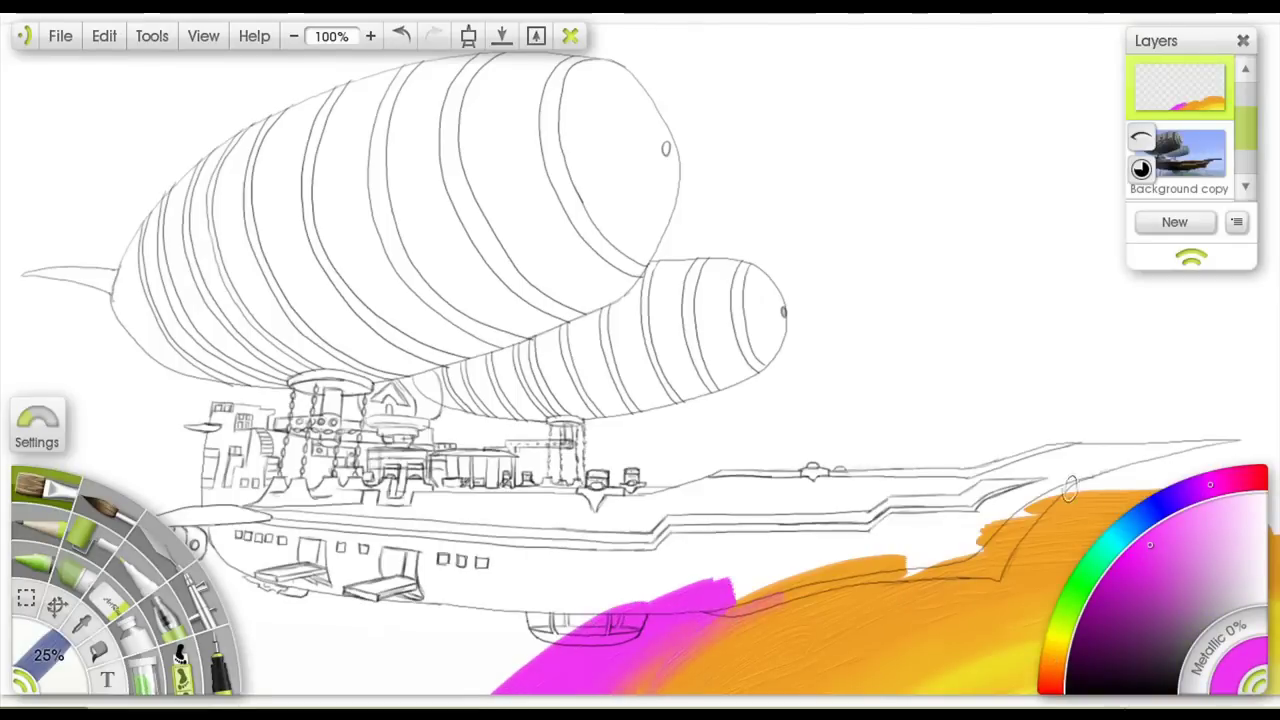
mouse_move(1069, 487)
mouse_down()
mouse_move(1250, 500)
mouse_move(1270, 470)
mouse_move(1020, 450)
mouse_move(862, 548)
mouse_move(906, 552)
mouse_up()
mouse_move(912, 505)
mouse_down()
mouse_move(1260, 420)
mouse_move(1000, 400)
mouse_move(1150, 360)
mouse_up()
mouse_move(650, 600)
mouse_down()
mouse_move(389, 673)
mouse_move(571, 644)
mouse_move(613, 622)
mouse_move(515, 690)
mouse_up()
click(1105, 685)
mouse_move(1050, 370)
mouse_down()
mouse_move(795, 505)
mouse_move(1270, 360)
mouse_move(1189, 276)
mouse_move(837, 429)
mouse_move(949, 329)
mouse_move(990, 200)
mouse_up()
- Paint dark red sky along the upper rear of the large balloon and blend bright red strokes into it
click(1258, 480)
click(1090, 628)
mouse_move(205, 111)
mouse_down()
mouse_move(329, 180)
mouse_move(394, 138)
mouse_move(254, 178)
mouse_move(258, 209)
mouse_move(204, 320)
mouse_move(216, 340)
mouse_move(377, 203)
mouse_up()
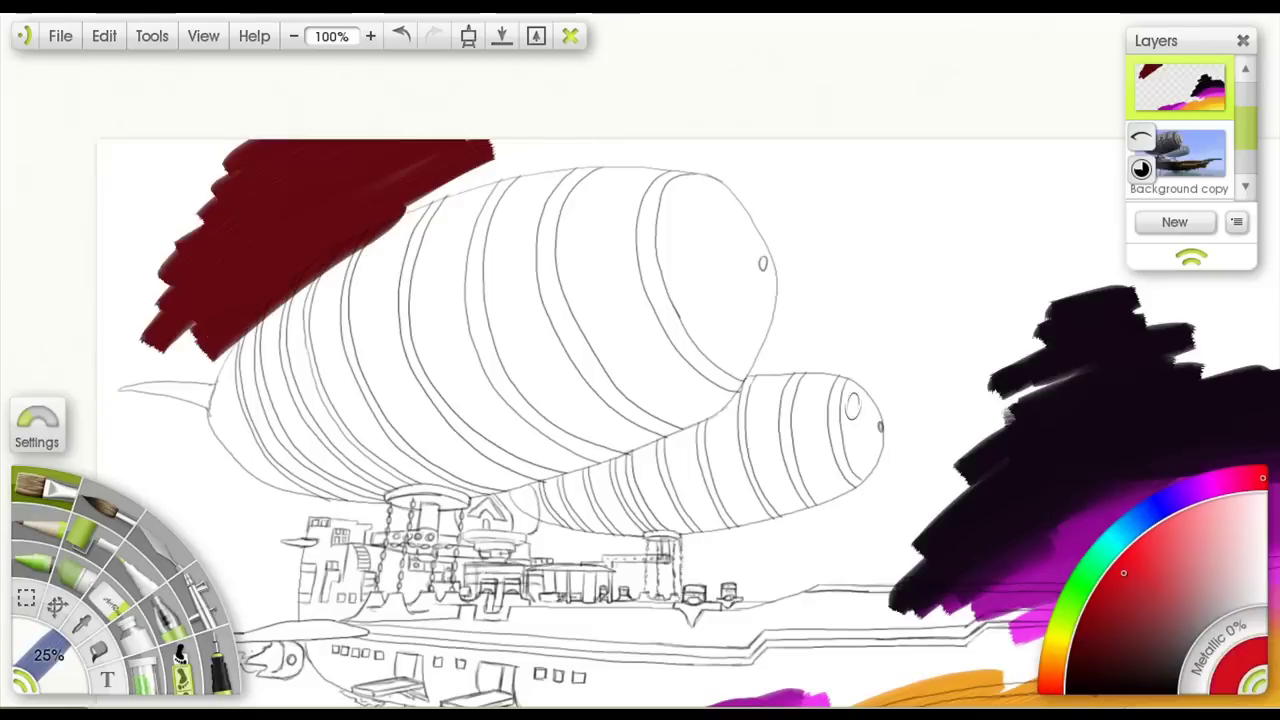
mouse_move(330, 250)
mouse_down()
mouse_move(463, 120)
mouse_move(306, 291)
mouse_up()
alt+click(263, 272)
drag(514, 143, 578, 180)
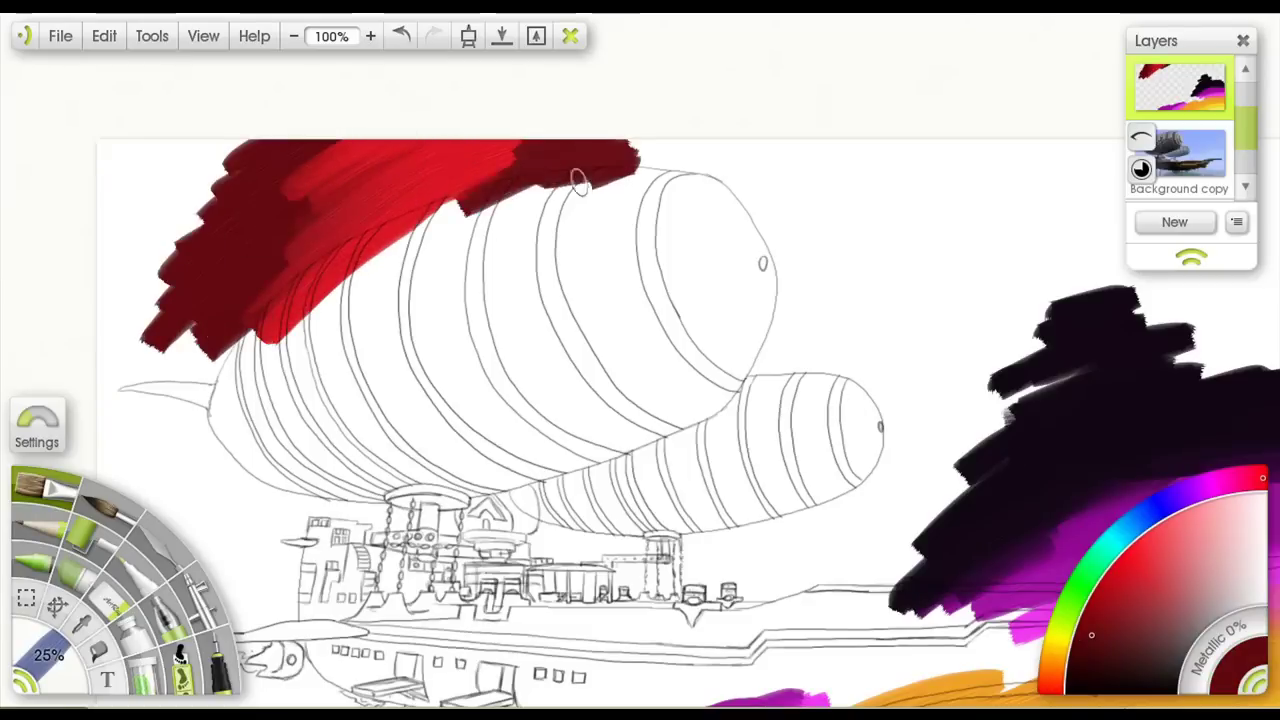
- Paint deep indigo sky in front of the large balloon's nose, leading into the near-black area
click(1167, 502)
click(1082, 626)
mouse_move(830, 165)
mouse_down()
mouse_move(877, 277)
mouse_move(1071, 294)
mouse_up()
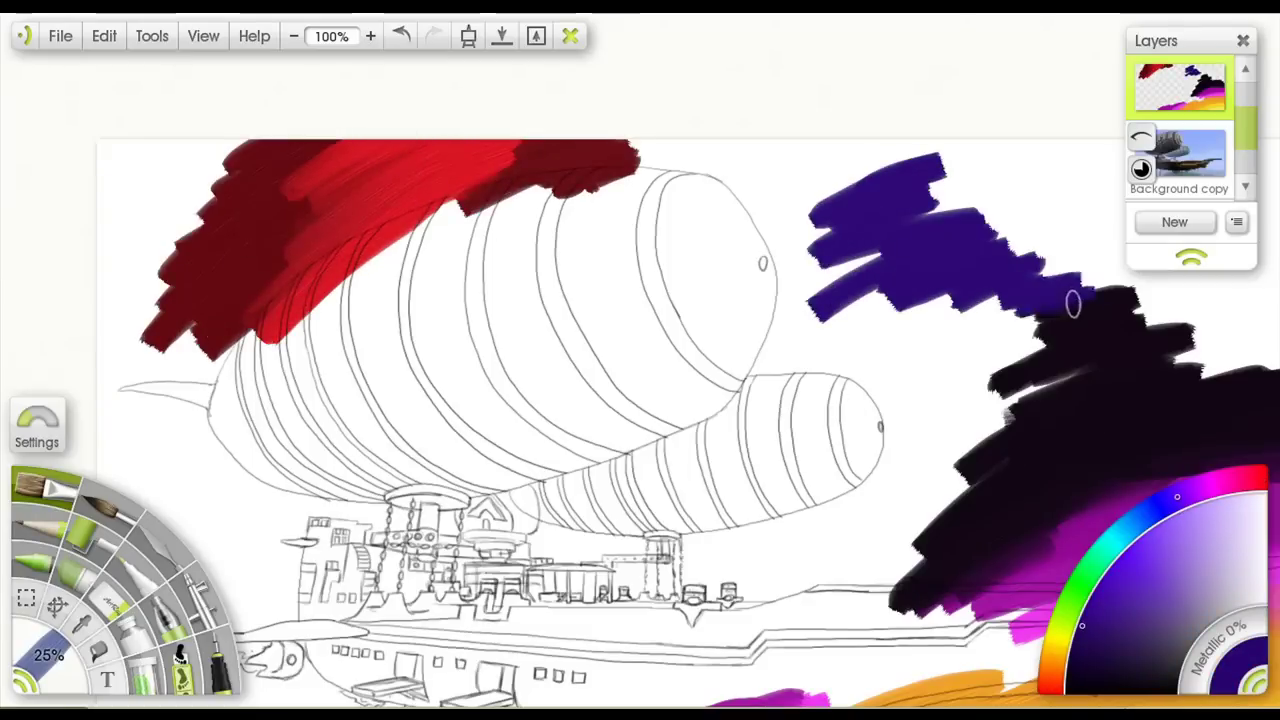
mouse_move(989, 474)
mouse_down()
mouse_move(984, 347)
mouse_move(1014, 237)
mouse_up()
- Paint dark blue strokes below the stern, extending from the purple band to the canvas corner
click(1156, 507)
drag(1131, 586, 1241, 526)
drag(620, 490, 385, 415)
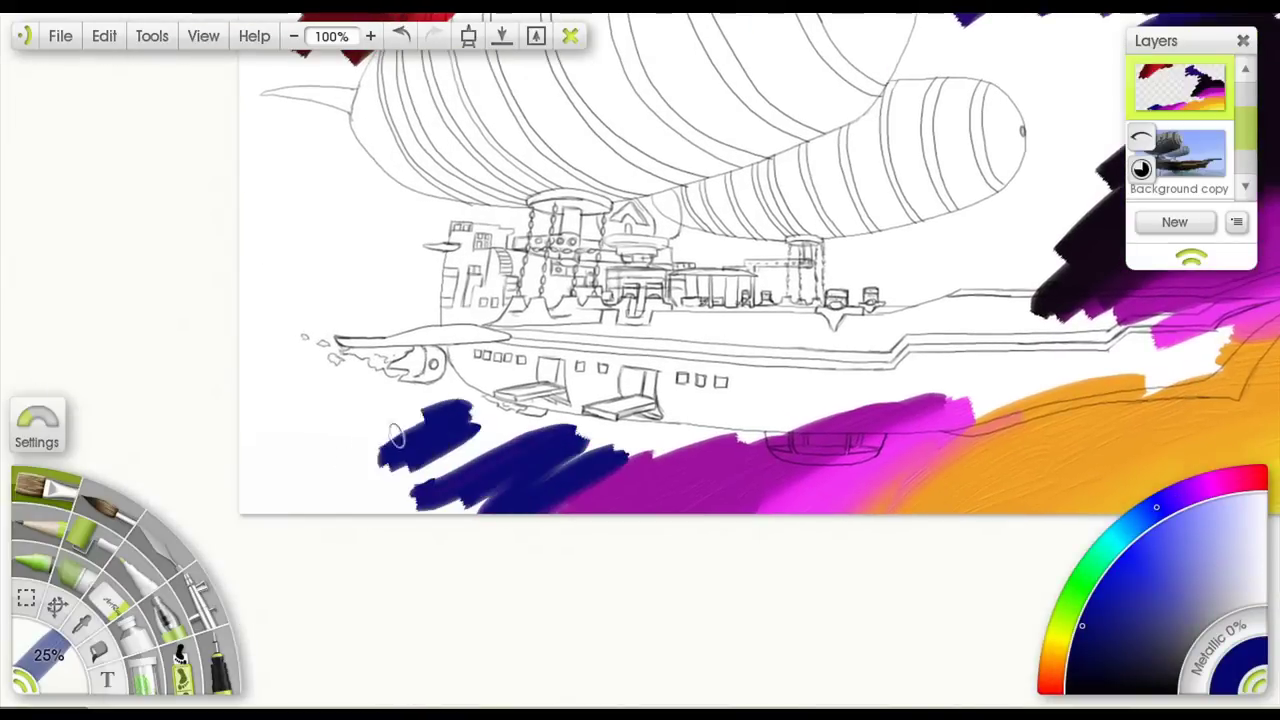
mouse_move(265, 480)
mouse_down()
mouse_move(452, 460)
mouse_move(280, 470)
mouse_up()
drag(600, 300, 426, 470)
- Sample the near-black purple and paint it around the balloon noses, between balloons and deck, and over the blue below the stern
alt+click(1000, 290)
mouse_move(1010, 210)
mouse_down()
mouse_move(765, 215)
mouse_move(750, 195)
mouse_move(777, 257)
mouse_move(1023, 246)
mouse_move(973, 290)
mouse_move(752, 405)
mouse_move(785, 452)
mouse_move(697, 404)
mouse_up()
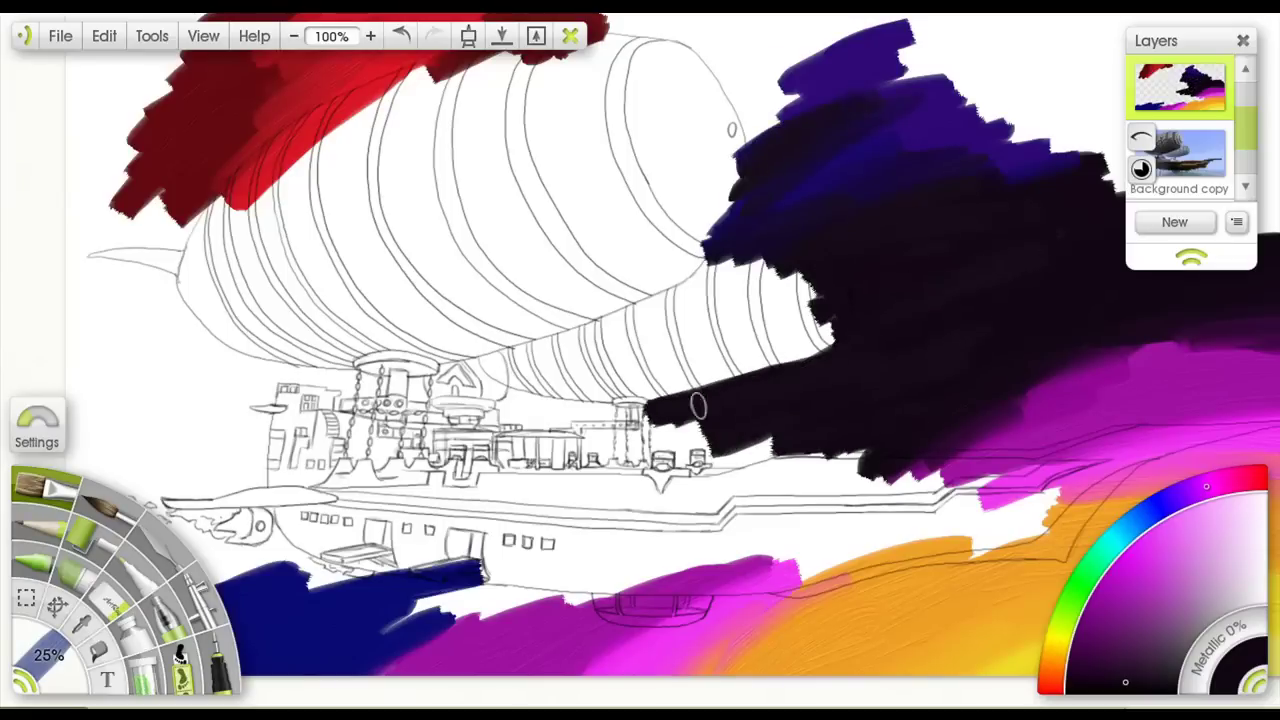
mouse_move(812, 400)
mouse_down()
mouse_move(445, 490)
mouse_move(440, 440)
mouse_move(283, 470)
mouse_move(633, 370)
mouse_up()
mouse_move(640, 540)
mouse_down()
mouse_move(400, 580)
mouse_move(420, 470)
mouse_move(704, 537)
mouse_move(780, 590)
mouse_move(867, 549)
mouse_move(823, 525)
mouse_up()
drag(823, 525, 819, 499)
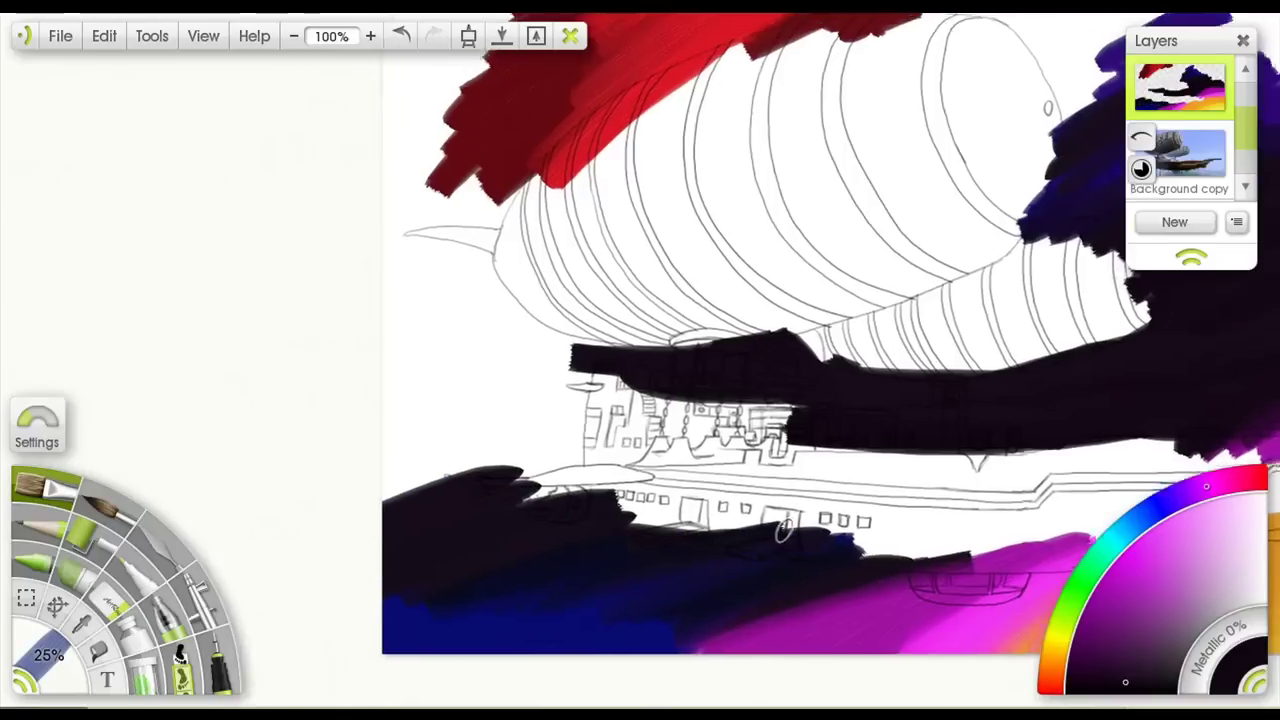
- Fill the remaining white sky behind and above the airship with near-black purple
mouse_move(907, 510)
mouse_down()
mouse_move(732, 299)
mouse_move(1013, 246)
mouse_move(884, 341)
mouse_move(1028, 357)
mouse_move(1059, 383)
mouse_move(827, 355)
mouse_up()
mouse_move(946, 412)
mouse_down()
mouse_move(840, 484)
mouse_move(925, 496)
mouse_move(914, 483)
mouse_move(638, 604)
mouse_move(882, 353)
mouse_move(933, 356)
mouse_move(867, 318)
mouse_move(1020, 355)
mouse_move(885, 294)
mouse_move(724, 268)
mouse_move(832, 266)
mouse_move(709, 313)
mouse_move(686, 248)
mouse_move(641, 300)
mouse_move(697, 296)
mouse_move(784, 183)
mouse_move(597, 240)
mouse_move(702, 187)
mouse_move(547, 232)
mouse_move(670, 171)
mouse_move(320, 144)
mouse_move(394, 160)
mouse_move(565, 91)
mouse_move(469, 188)
mouse_move(417, 193)
mouse_move(407, 264)
mouse_move(343, 373)
mouse_move(403, 346)
mouse_move(368, 310)
mouse_move(385, 323)
mouse_move(450, 312)
mouse_move(470, 329)
mouse_move(384, 405)
mouse_move(407, 233)
mouse_move(515, 124)
mouse_move(468, 327)
mouse_move(380, 552)
mouse_move(481, 389)
mouse_move(376, 496)
mouse_move(342, 657)
mouse_move(452, 575)
mouse_move(481, 456)
mouse_up()
mouse_move(521, 530)
mouse_down()
mouse_move(497, 582)
mouse_move(556, 586)
mouse_up()
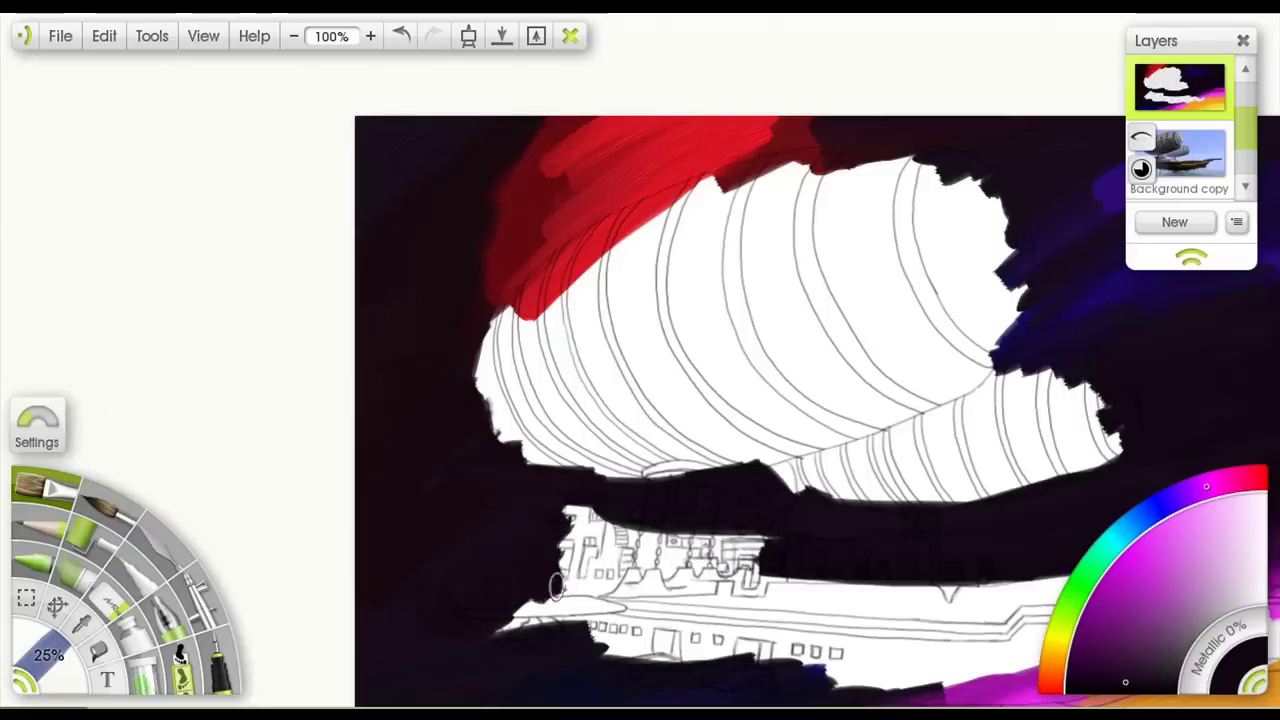
- Deepen the sky behind the airship's stern with pure black strokes along the canvas edge
mouse_move(443, 464)
mouse_down()
mouse_move(420, 594)
mouse_move(478, 648)
mouse_move(373, 402)
mouse_up()
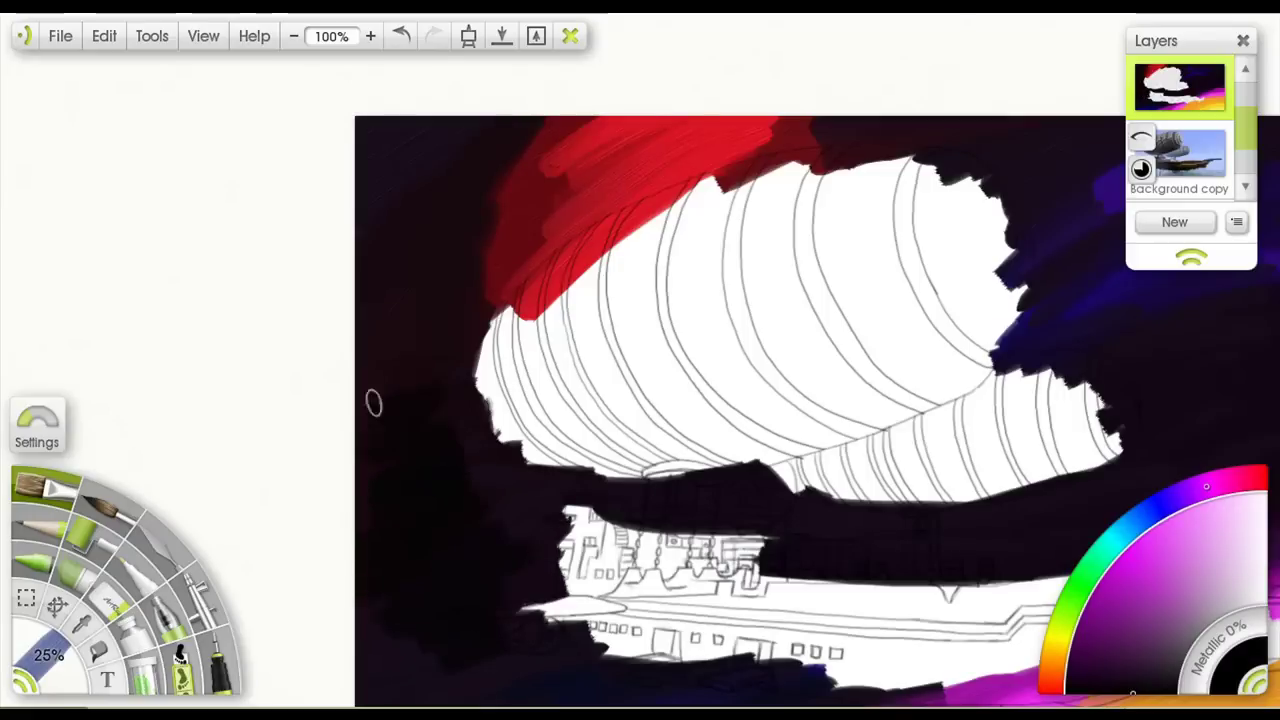
drag(355, 340, 394, 238)
scroll(548, 590, down, 3)
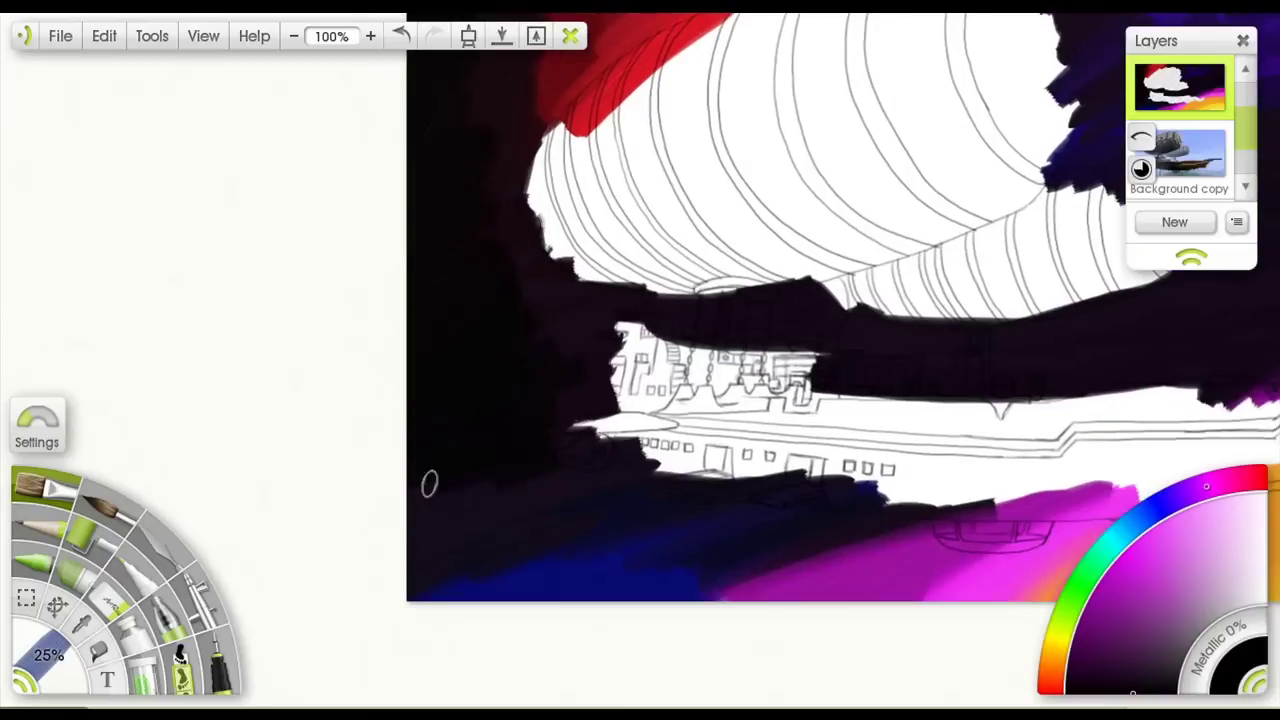
- Paint black over the sky beyond the bow and sweep it beneath the small balloon toward the deck
scroll(806, 451, right, 10)
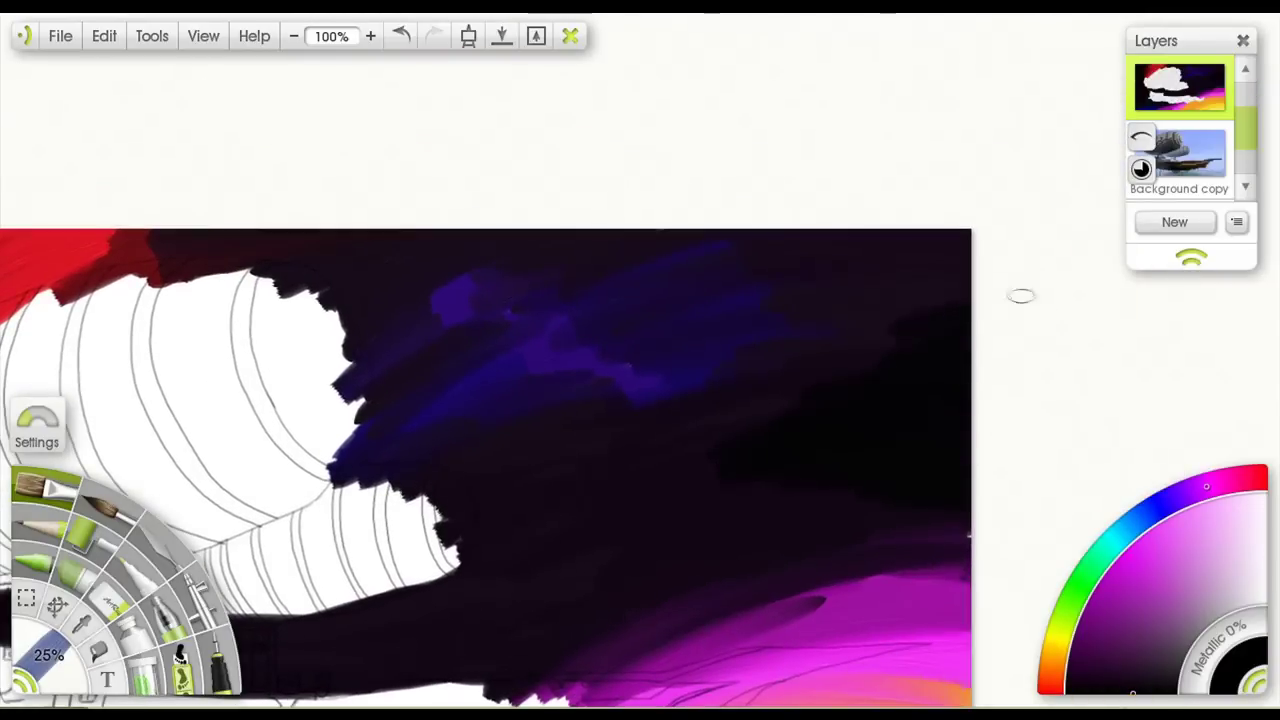
mouse_move(679, 461)
mouse_down()
mouse_move(941, 298)
mouse_move(1017, 232)
mouse_up()
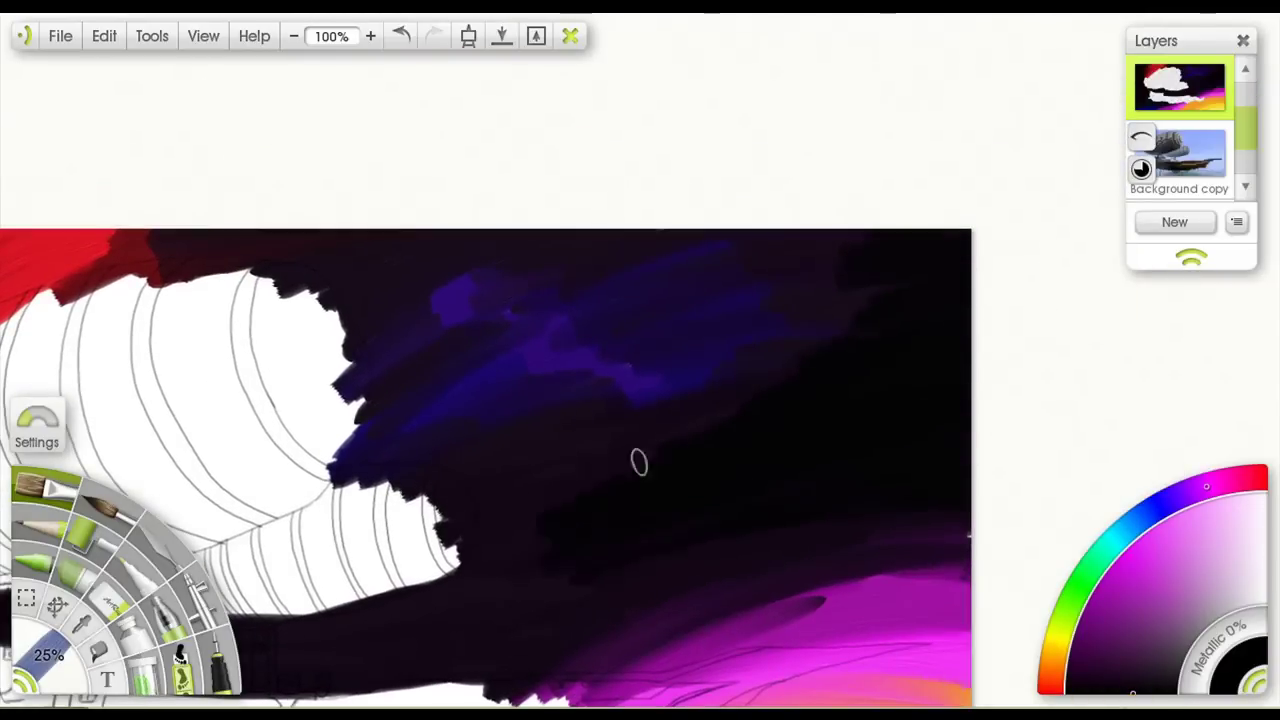
mouse_move(666, 487)
mouse_down()
mouse_move(363, 626)
mouse_move(291, 677)
mouse_move(549, 566)
mouse_up()
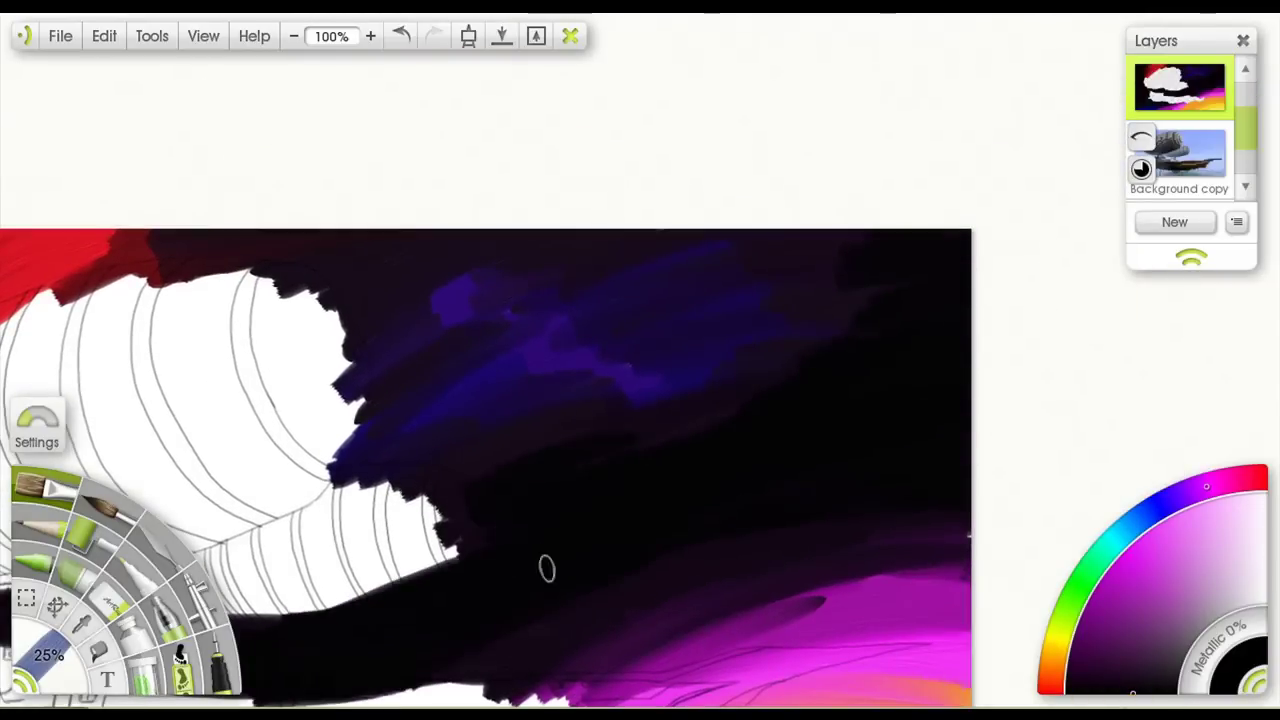
scroll(600, 550, down, 3)
scroll(600, 550, left, 5)
drag(669, 527, 423, 580)
- Extend the black sky above the large balloon and across the small balloon's nose, framing the indigo patch
scroll(471, 277, up, 3)
scroll(471, 277, right, 3)
mouse_move(471, 277)
mouse_down()
mouse_move(309, 277)
mouse_move(452, 303)
mouse_move(305, 365)
mouse_up()
scroll(895, 295, down, 1)
scroll(895, 295, left, 2)
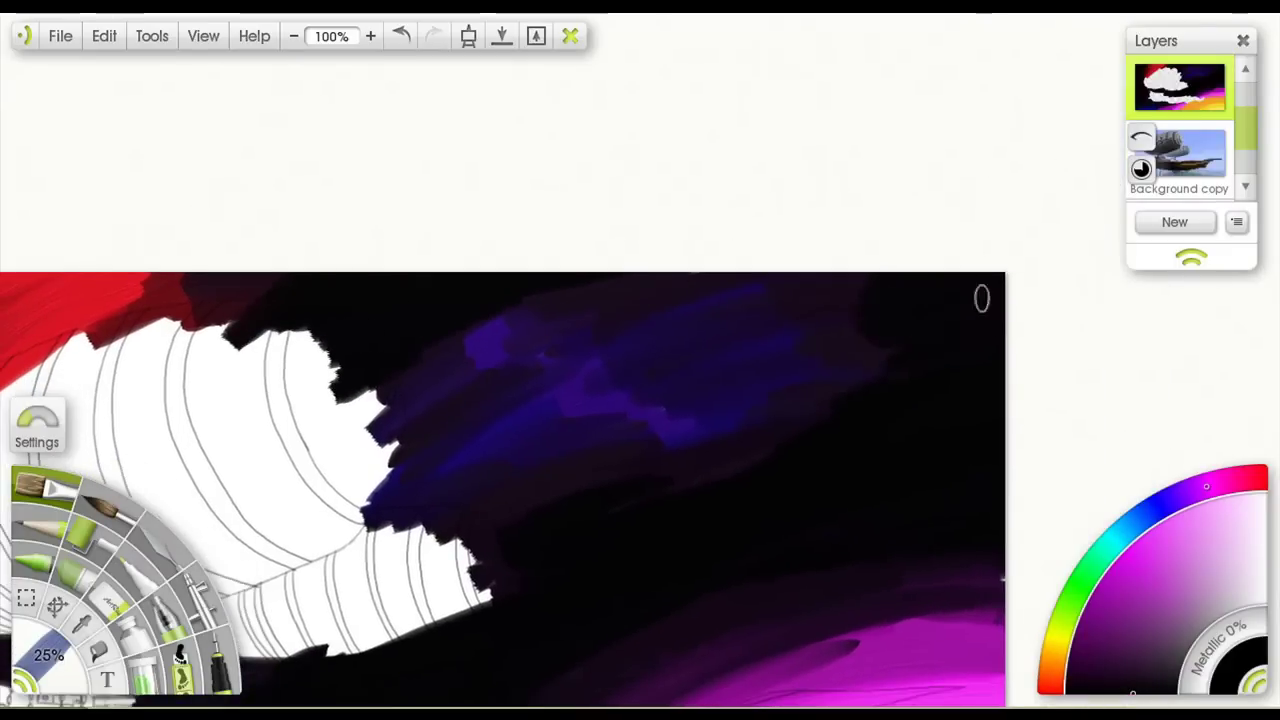
scroll(619, 491, left, 3)
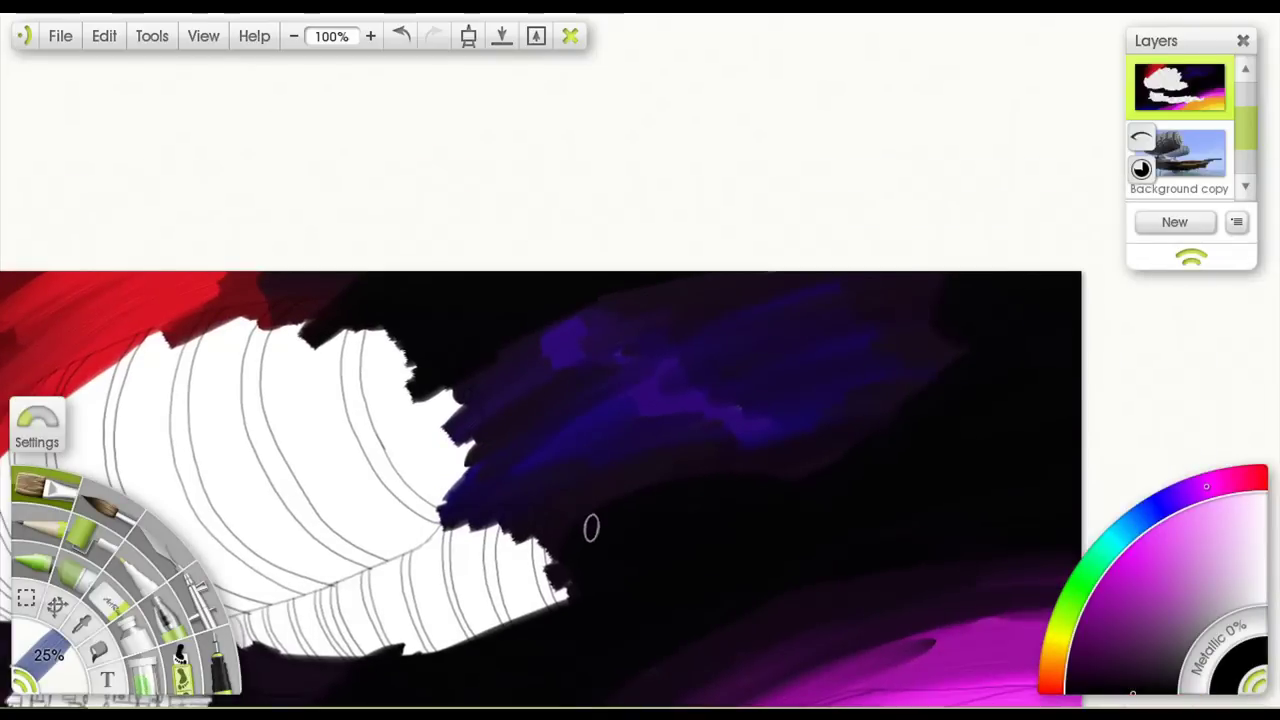
drag(480, 582, 553, 557)
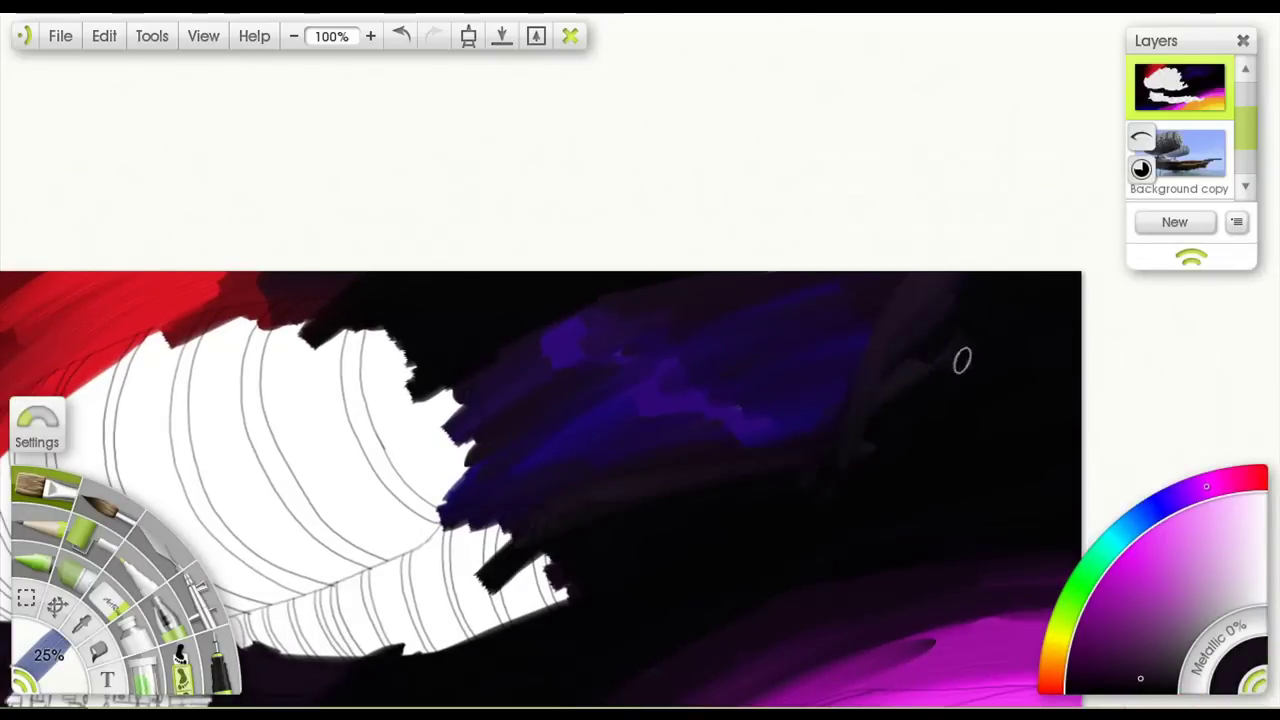
- Undo the last dark purple strokes beside the indigo patch and blend a subtler dark purple along its lower edge
key(ctrl+z)
scroll(726, 391, down, 3)
scroll(726, 391, left, 2)
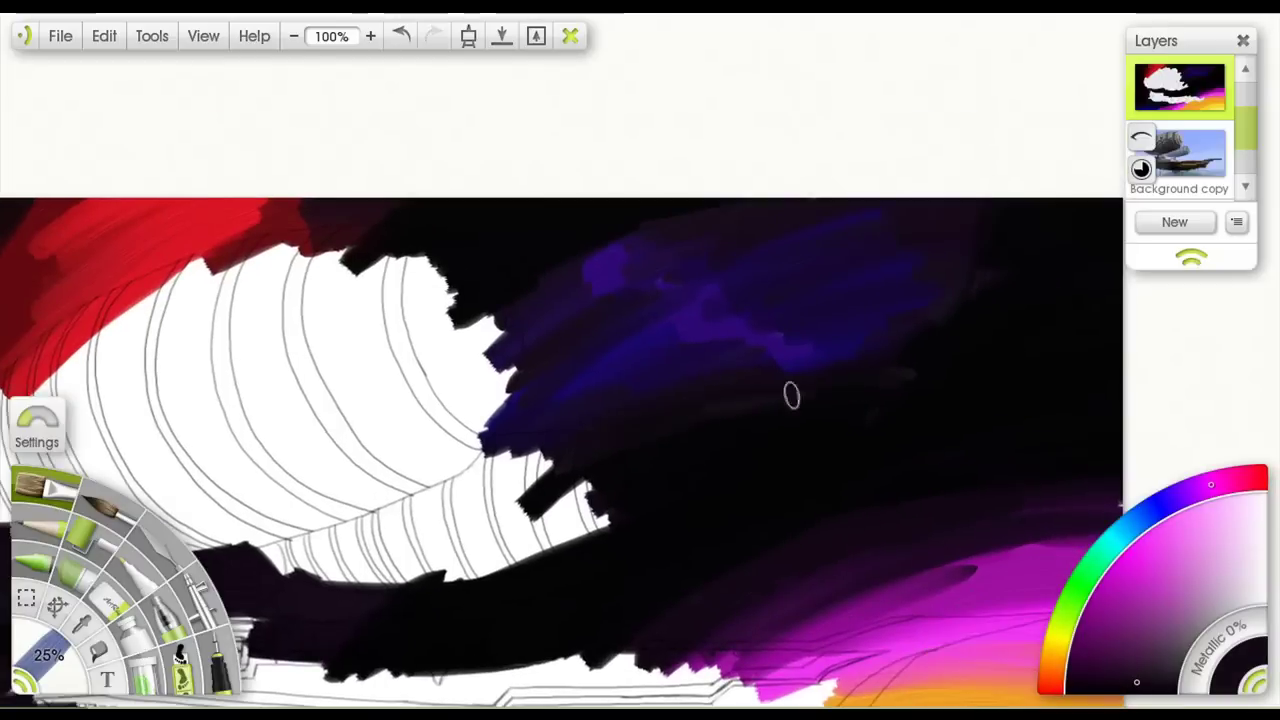
scroll(933, 364, up, 3)
scroll(933, 364, right, 3)
scroll(877, 389, left, 7)
scroll(877, 389, down, 1)
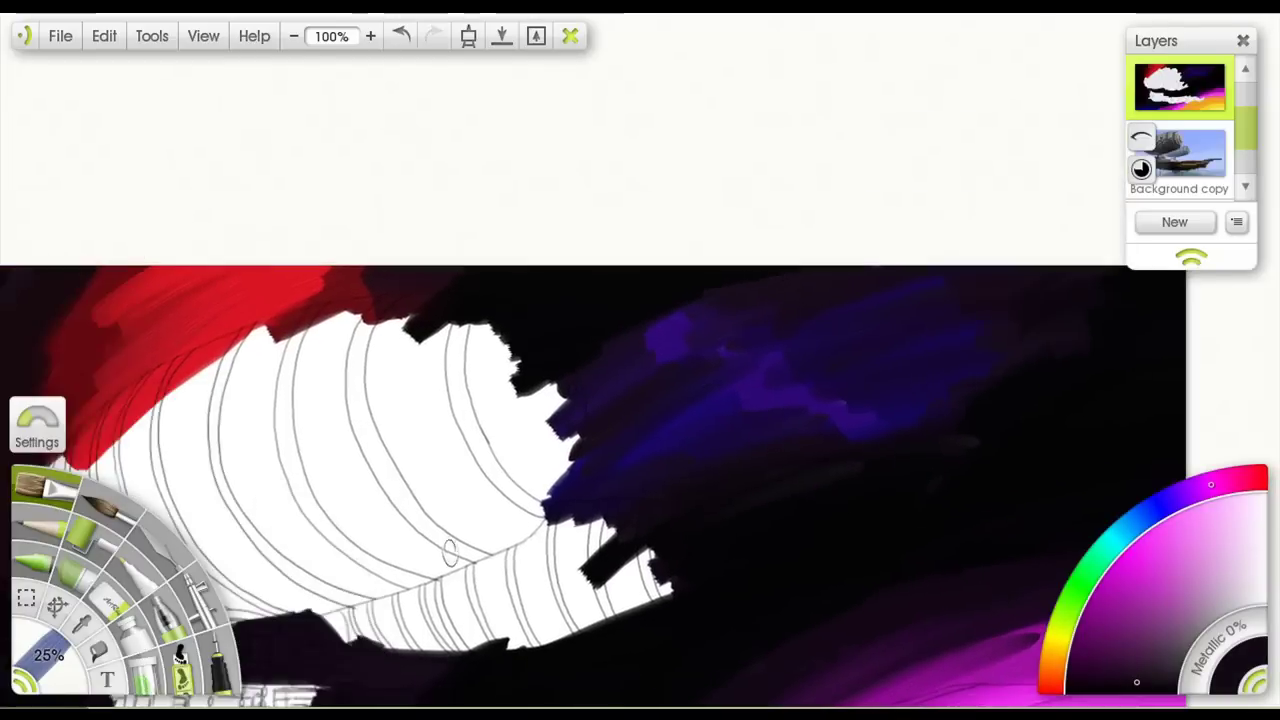
- Sample dark red to widen the red glow outward, and blend sampled near-black tones into the sky behind the stern
scroll(550, 426, down, 4)
scroll(550, 426, left, 4)
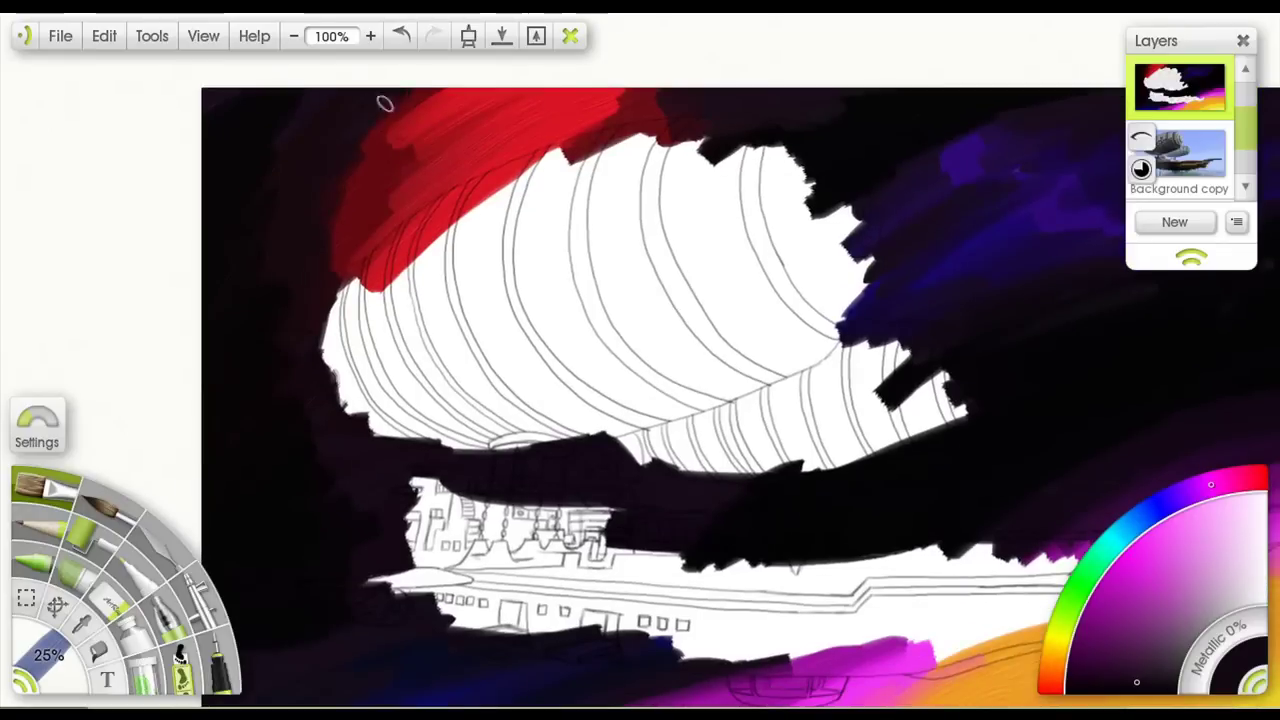
alt+click(382, 167)
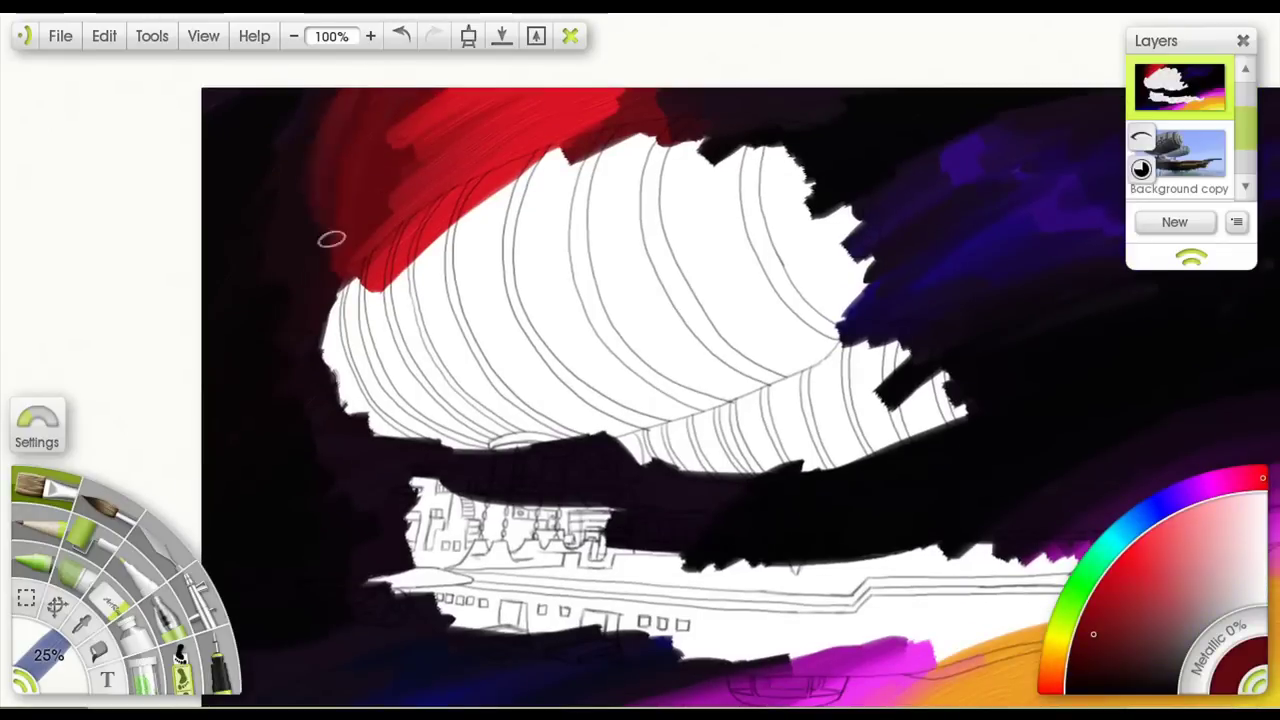
scroll(373, 318, left, 1)
scroll(373, 318, down, 1)
alt+click(300, 212)
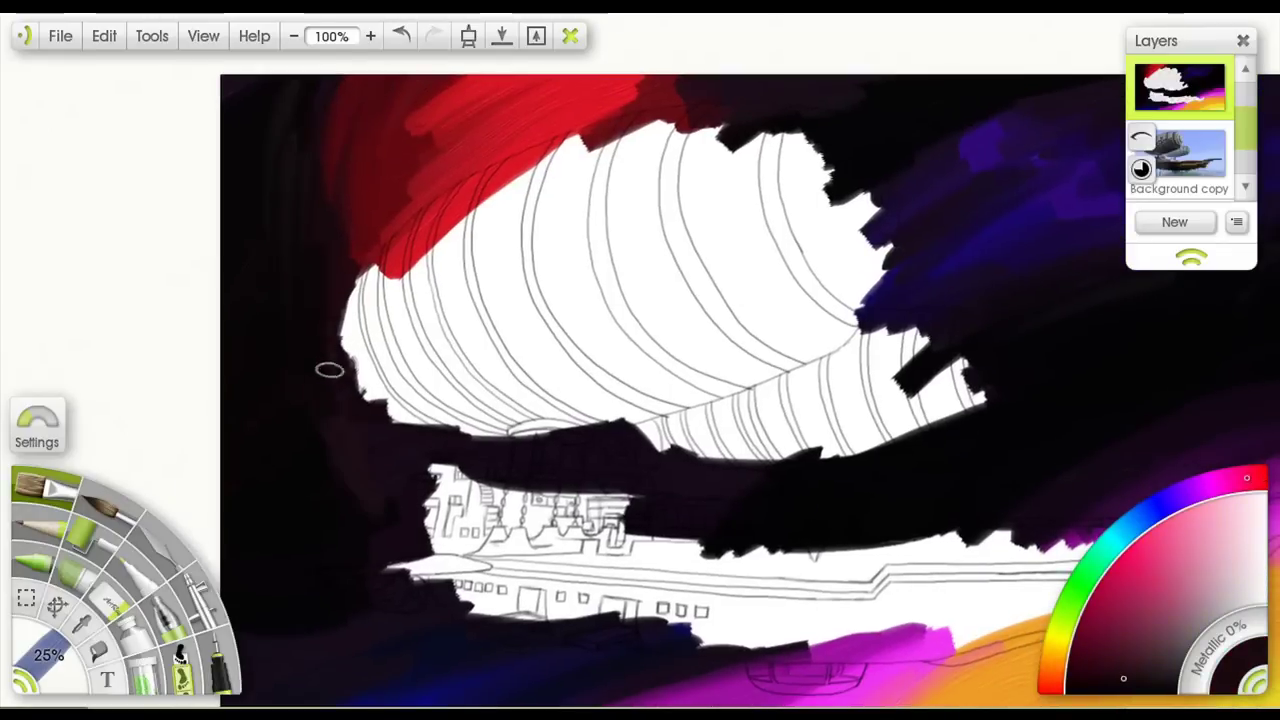
scroll(383, 491, down, 4)
scroll(383, 491, left, 3)
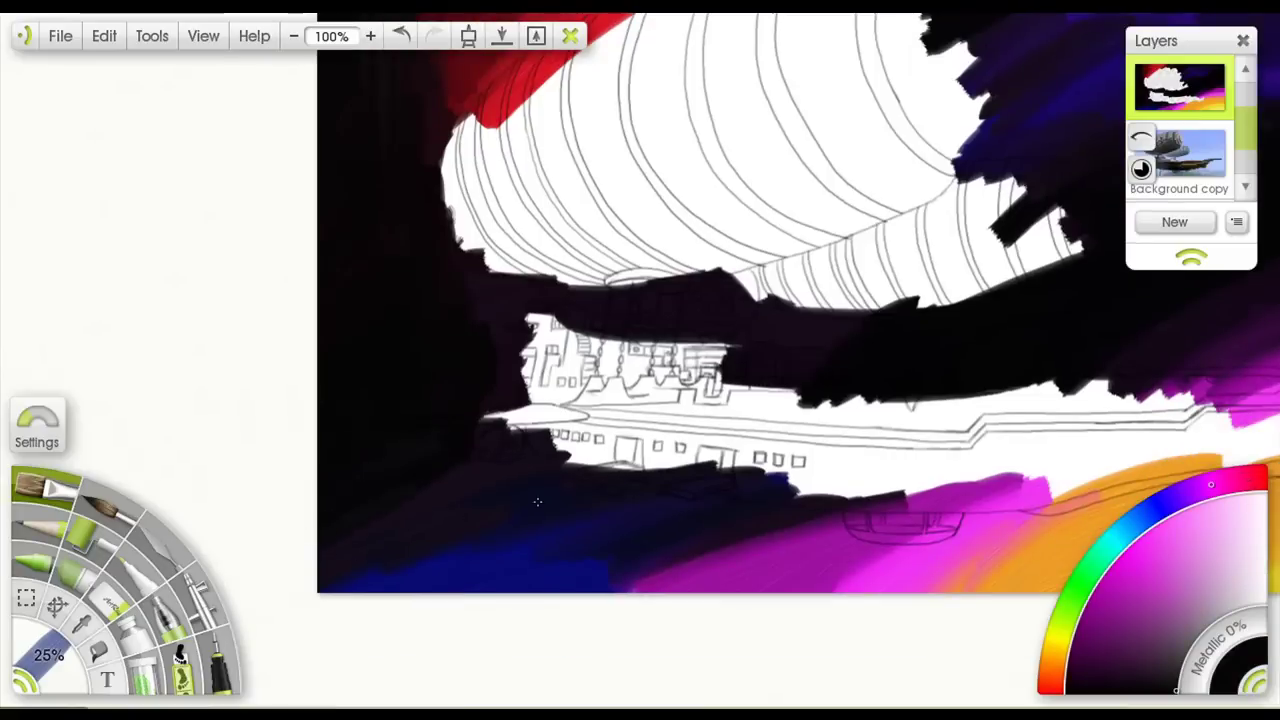
alt+click(437, 497)
- Broaden and smooth the indigo patch in front of the large balloon's nose with more indigo strokes
scroll(405, 503, up, 6)
scroll(405, 503, right, 10)
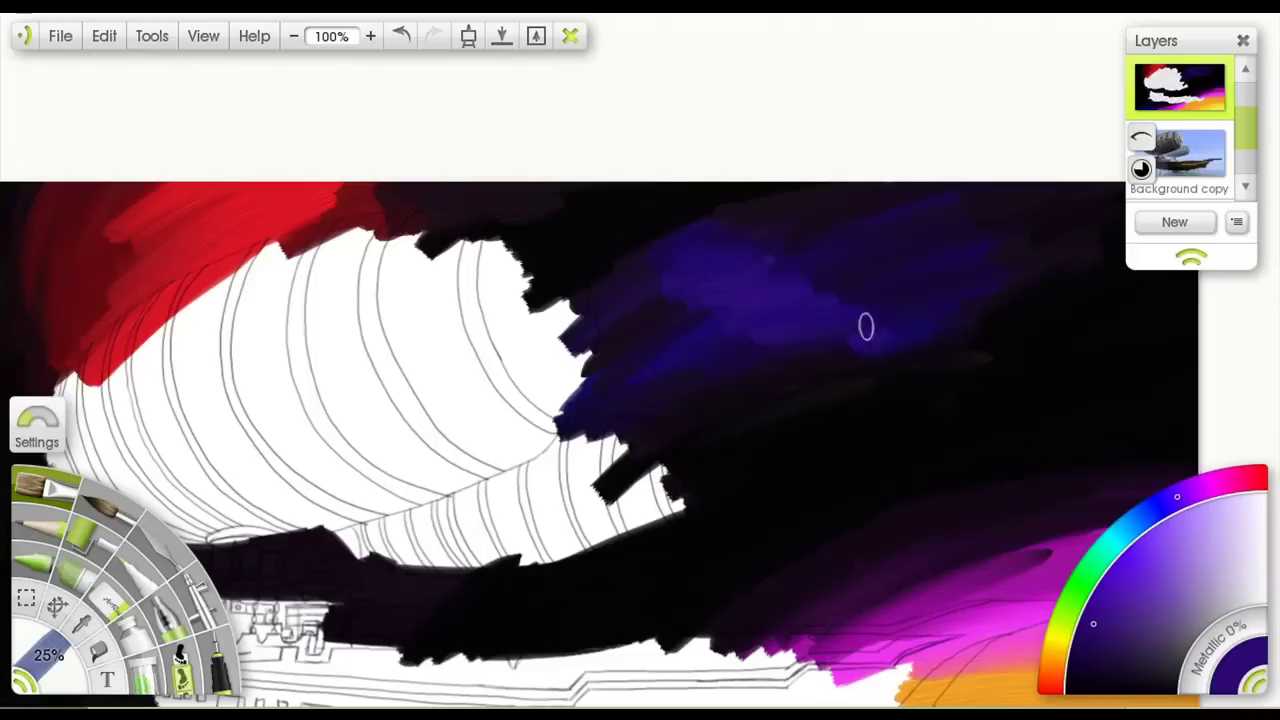
mouse_move(721, 226)
mouse_down()
mouse_move(659, 296)
mouse_move(762, 259)
mouse_move(734, 276)
mouse_move(726, 336)
mouse_up()
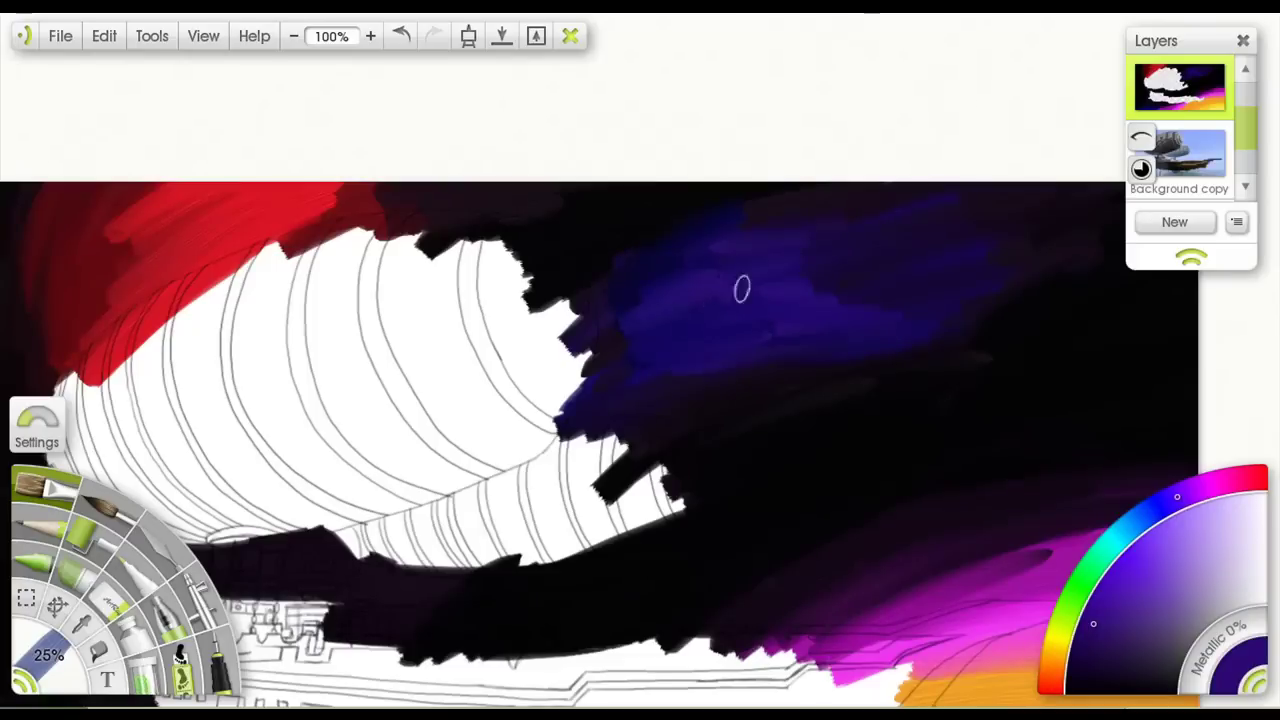
- Paint sampled magenta, purple and near-black over the unpainted front of the hull, continuing the glow's sweep beneath the bow
scroll(796, 336, down, 6)
scroll(796, 336, right, 4)
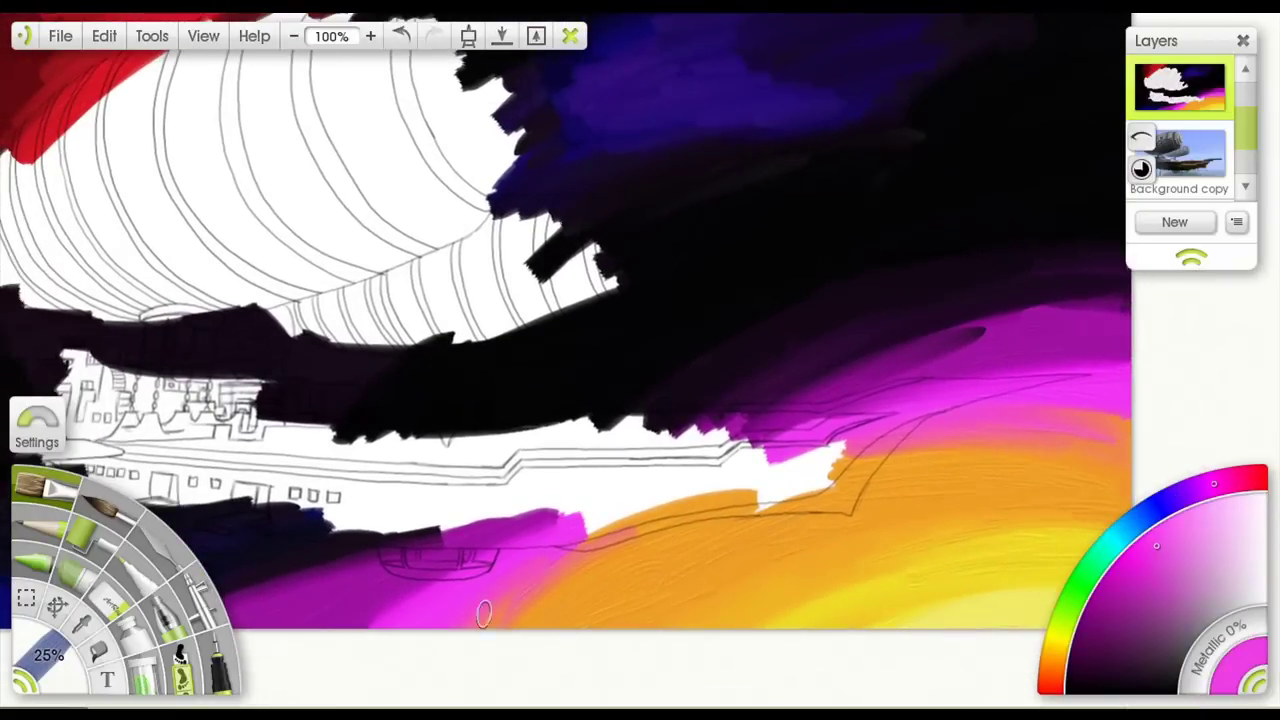
mouse_move(483, 613)
mouse_down()
mouse_move(923, 436)
mouse_move(1010, 347)
mouse_move(863, 379)
mouse_move(606, 499)
mouse_move(439, 557)
mouse_move(778, 392)
mouse_move(619, 445)
mouse_move(793, 309)
mouse_up()
alt+click(777, 393)
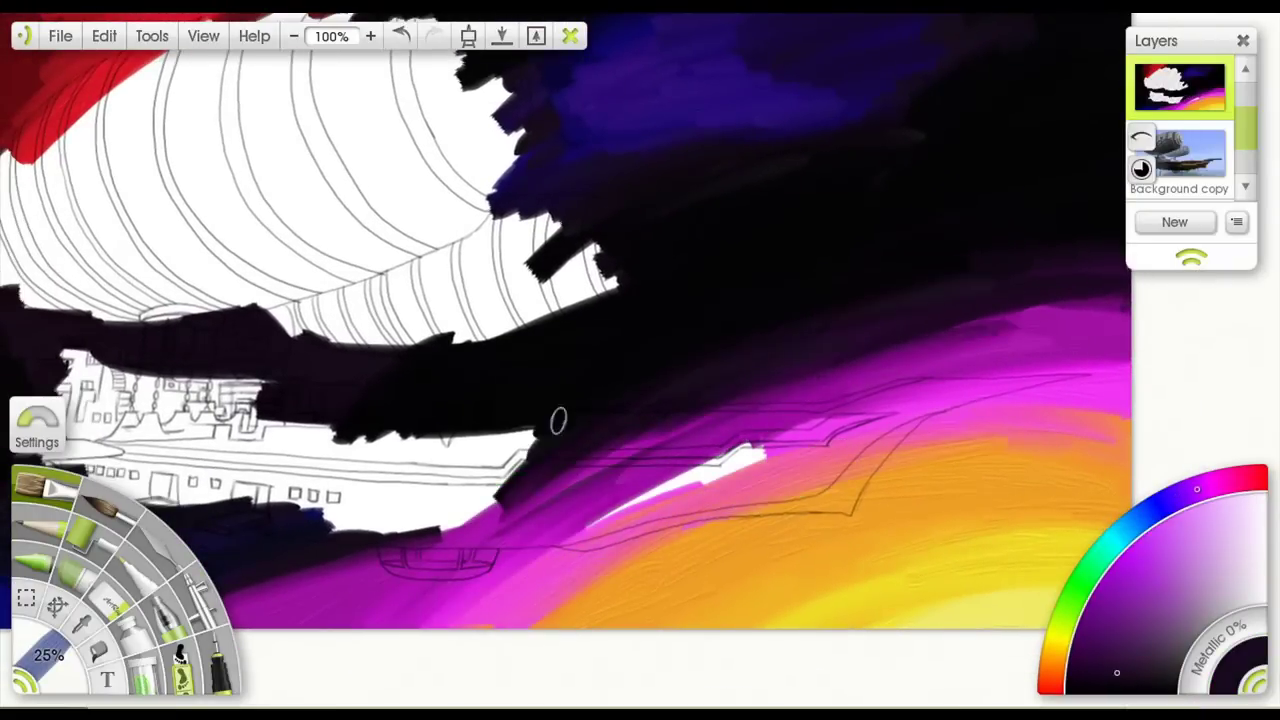
scroll(558, 421, left, 3)
scroll(558, 421, down, 1)
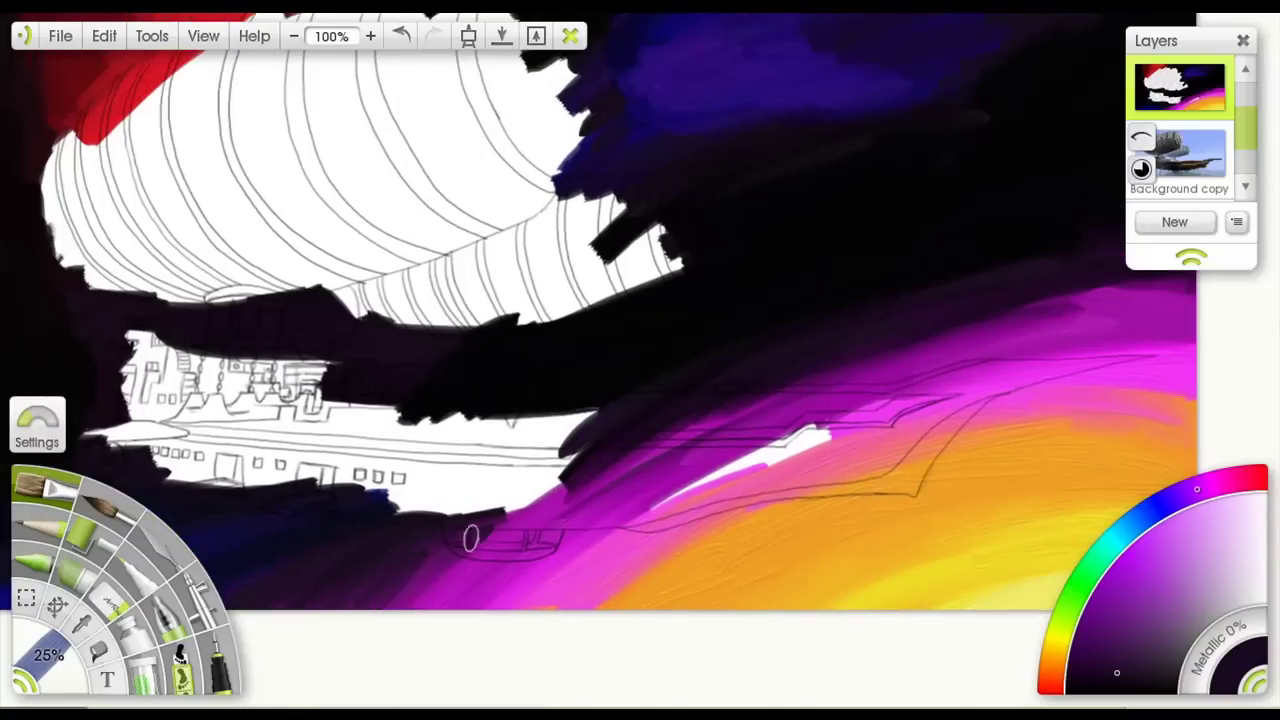
- Save the painting as Untitled.ptg in ArtRage Painting format and add a new layer between the sky and the line art
key(ctrl+s)
key(Return)
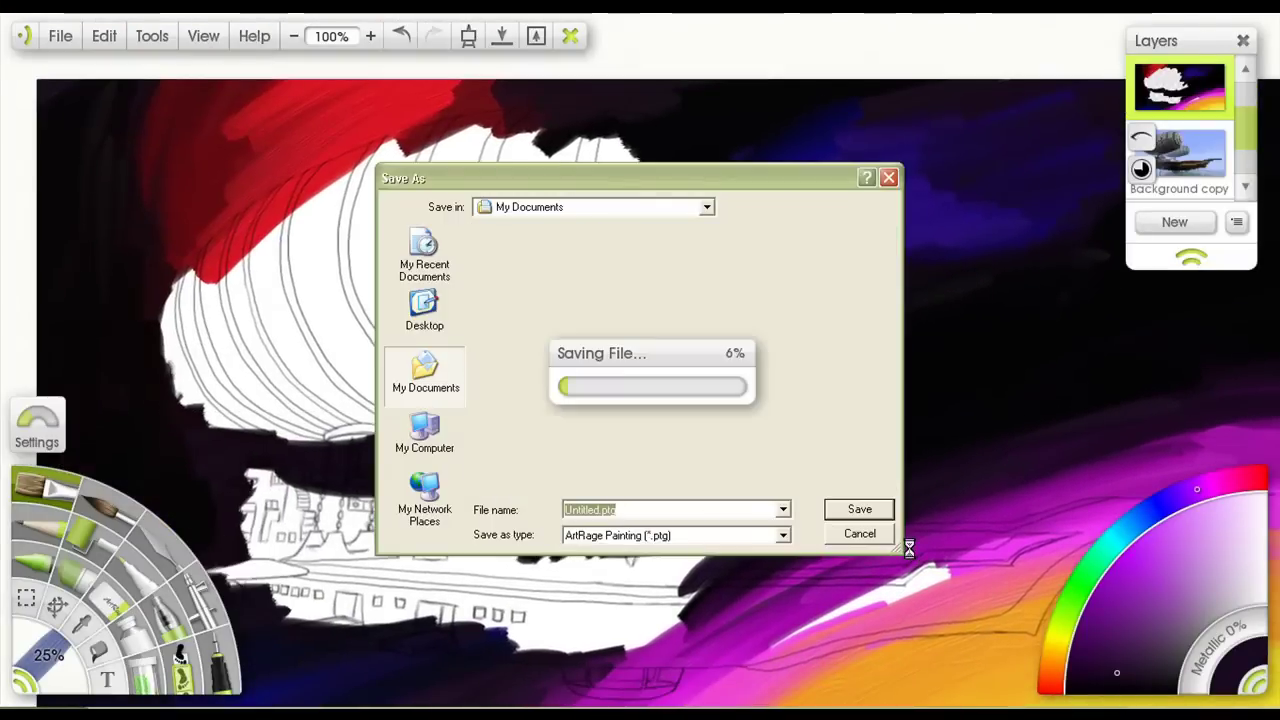
scroll(1232, 97, up, 2)
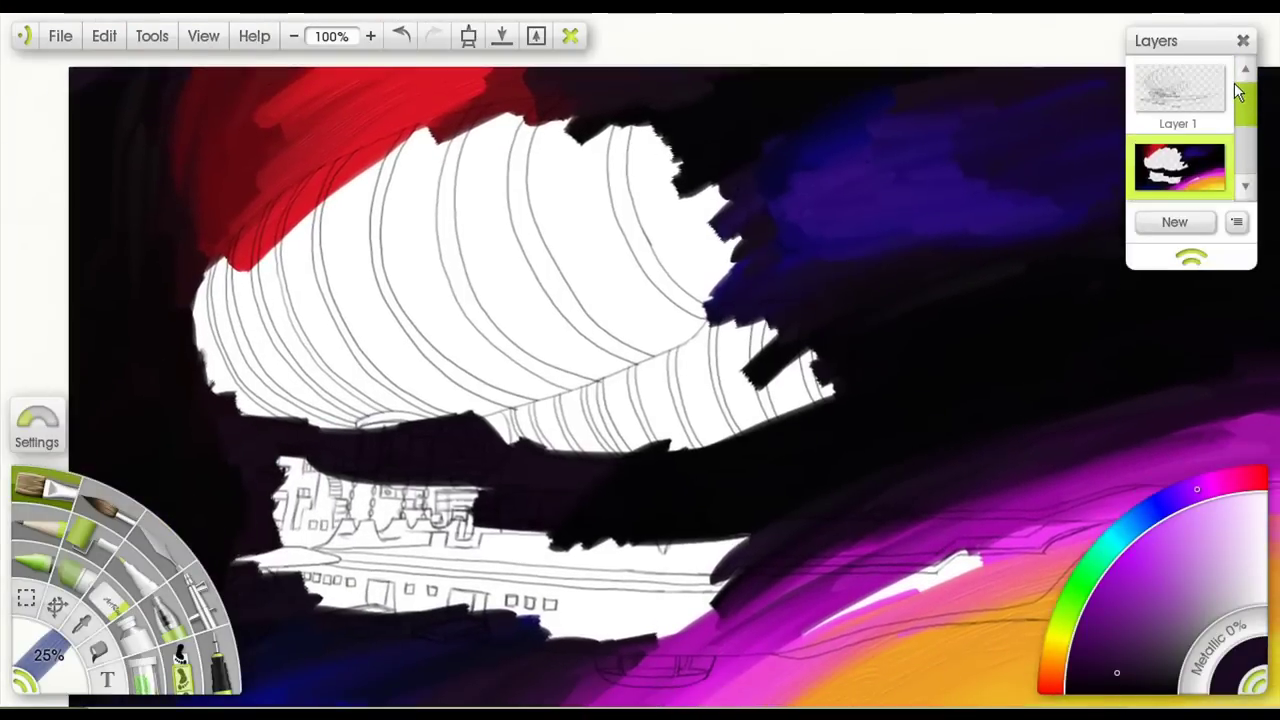
key(ctrl+shift+n)
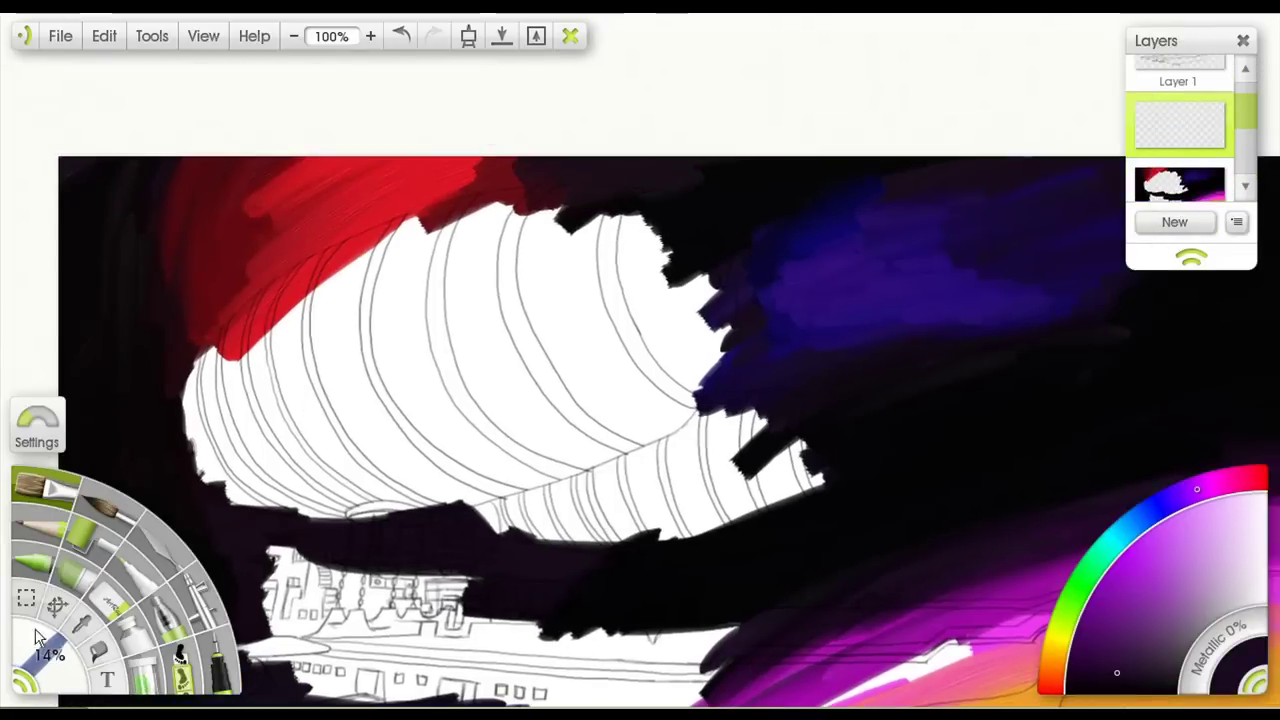
- With a 14% brush, mark sampled sky colours along the balloon edges, bow and lower hull, and hide the sky layer
mouse_move(395, 230)
mouse_down()
mouse_move(246, 300)
mouse_move(183, 371)
mouse_move(180, 440)
mouse_up()
drag(505, 325, 513, 398)
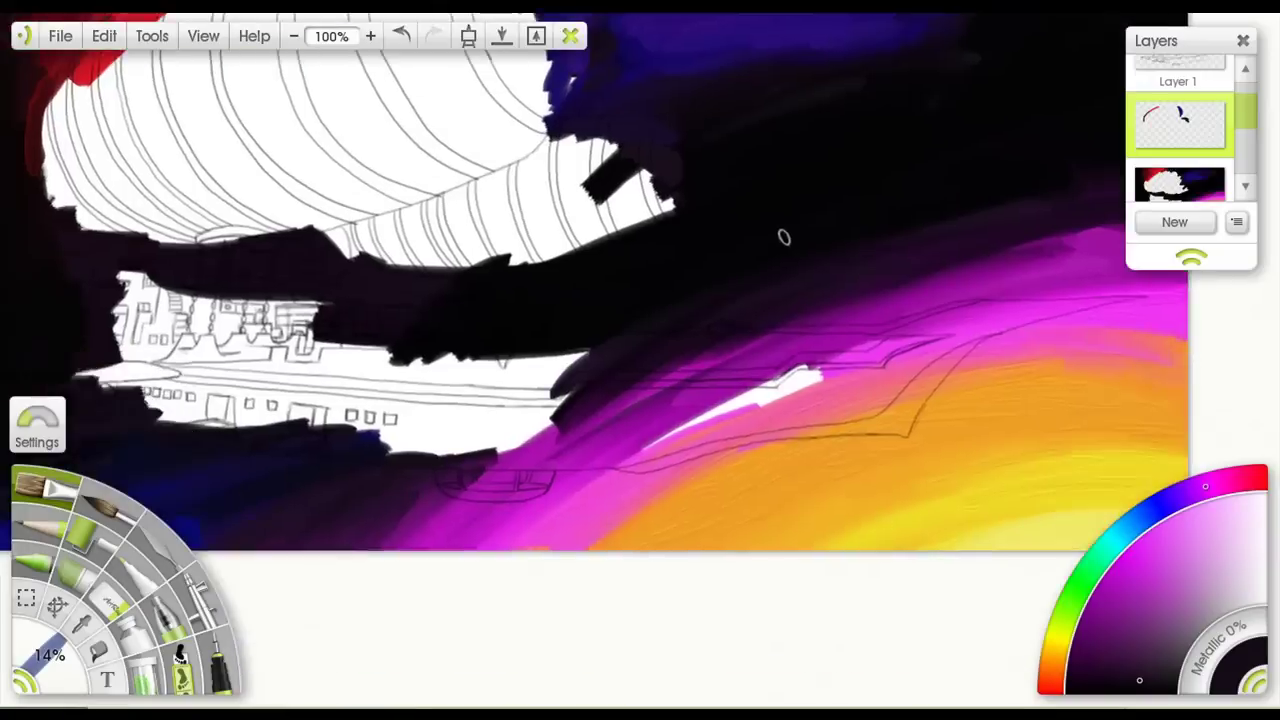
alt+click(660, 563)
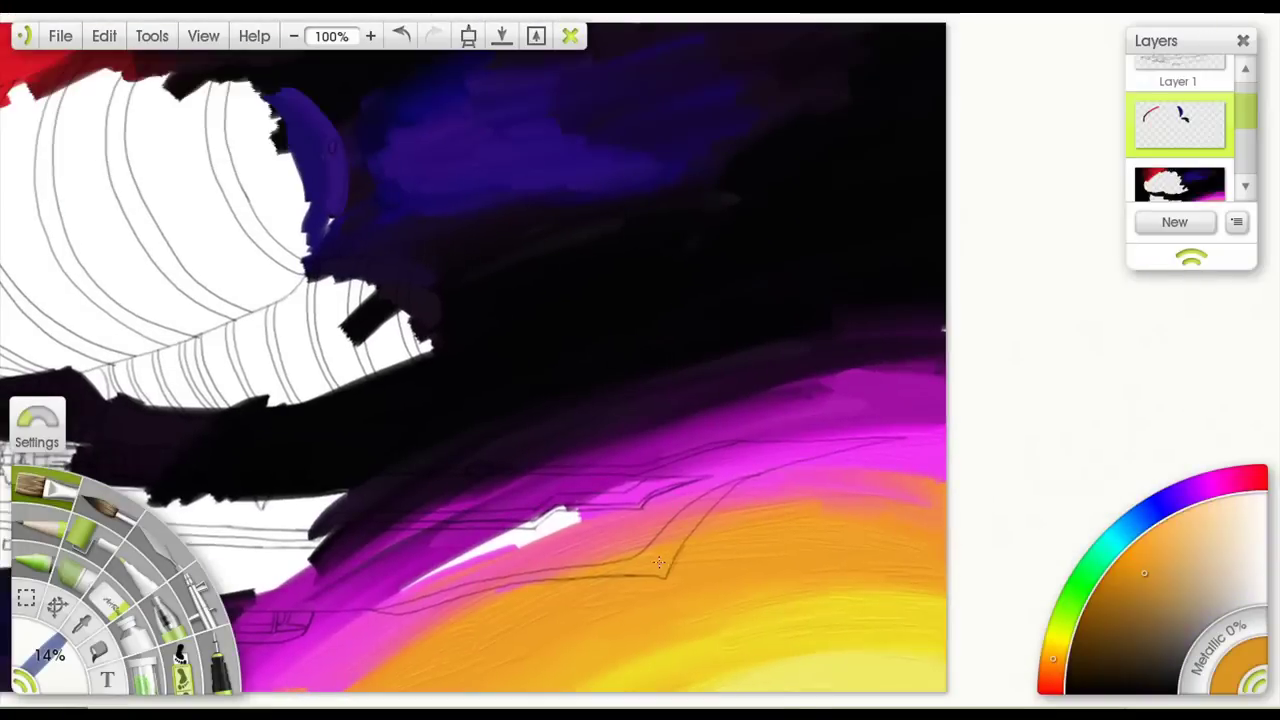
alt+click(854, 448)
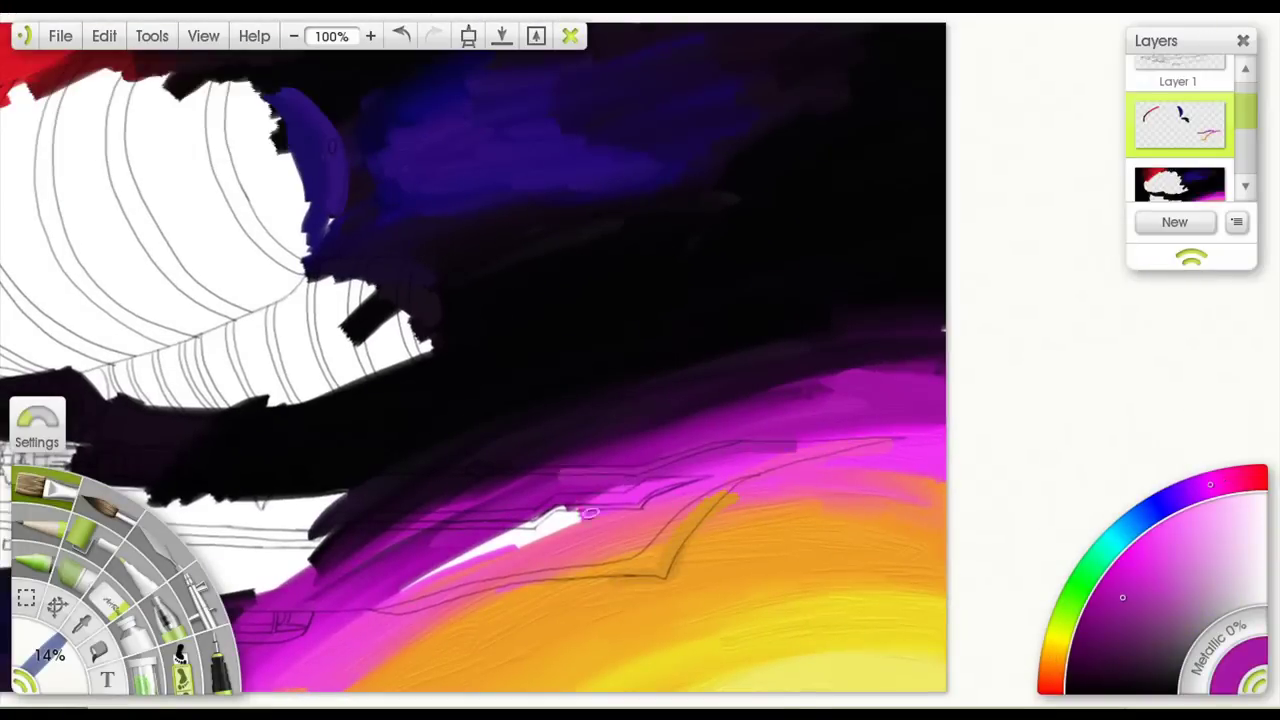
drag(590, 512, 1190, 402)
alt+click(598, 470)
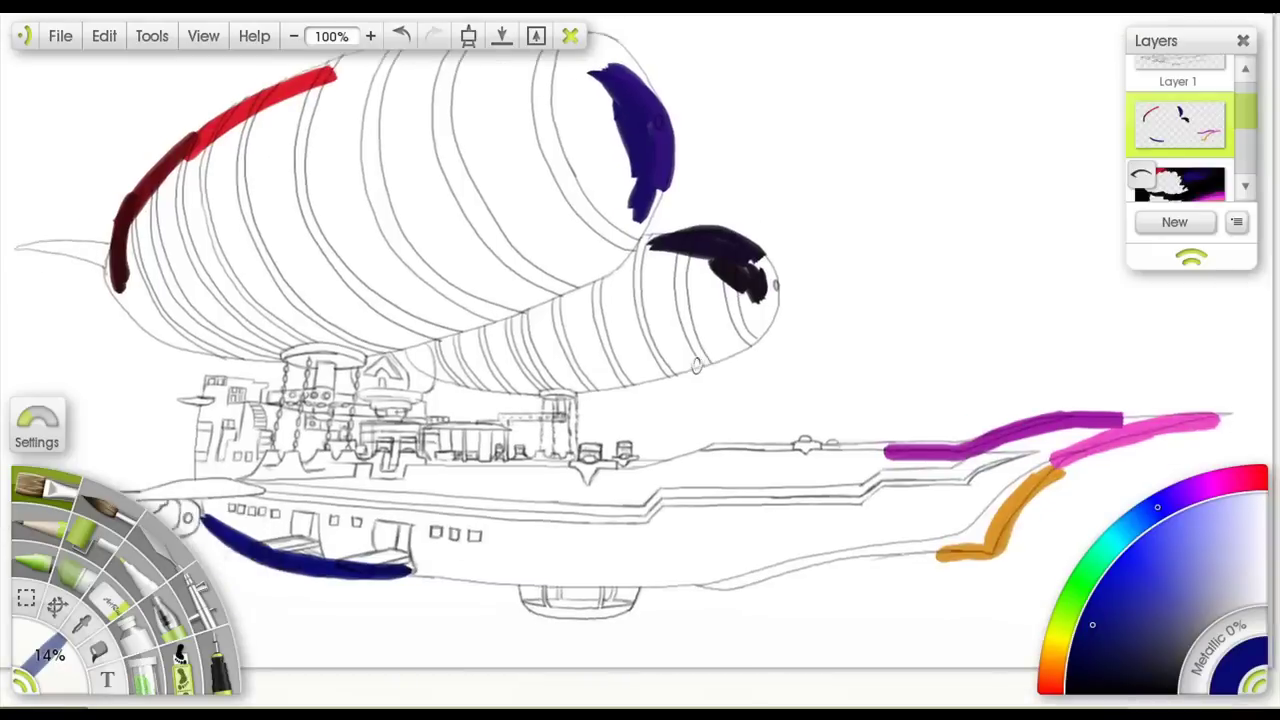
- Blend white into the large balloon's red edge and shade its stern end with sampled dark red and red
mouse_move(420, 215)
mouse_down()
mouse_move(285, 300)
mouse_move(255, 350)
mouse_move(474, 166)
mouse_up()
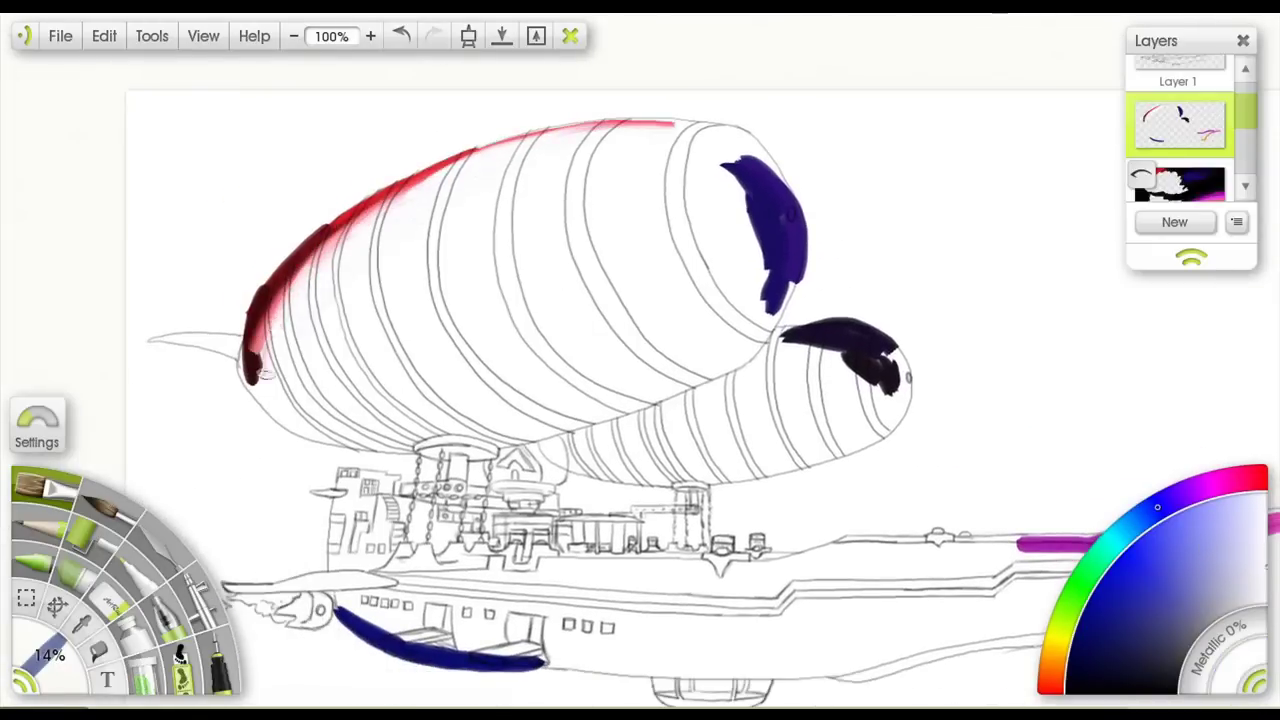
drag(270, 400, 341, 237)
drag(276, 326, 299, 394)
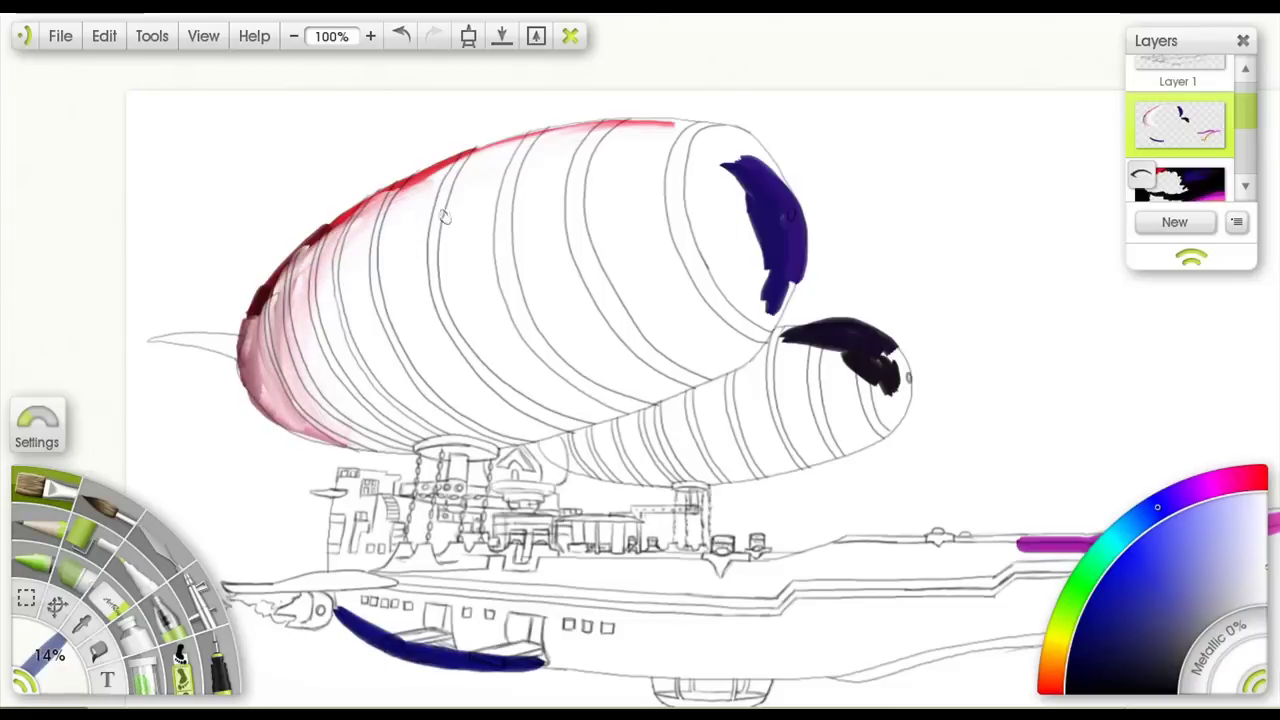
alt+click(424, 159)
mouse_move(424, 159)
mouse_down()
mouse_move(300, 290)
mouse_move(470, 165)
mouse_move(350, 295)
mouse_move(322, 236)
mouse_move(258, 390)
mouse_move(296, 407)
mouse_move(300, 330)
mouse_move(340, 300)
mouse_move(323, 376)
mouse_up()
alt+click(322, 236)
alt+click(296, 407)
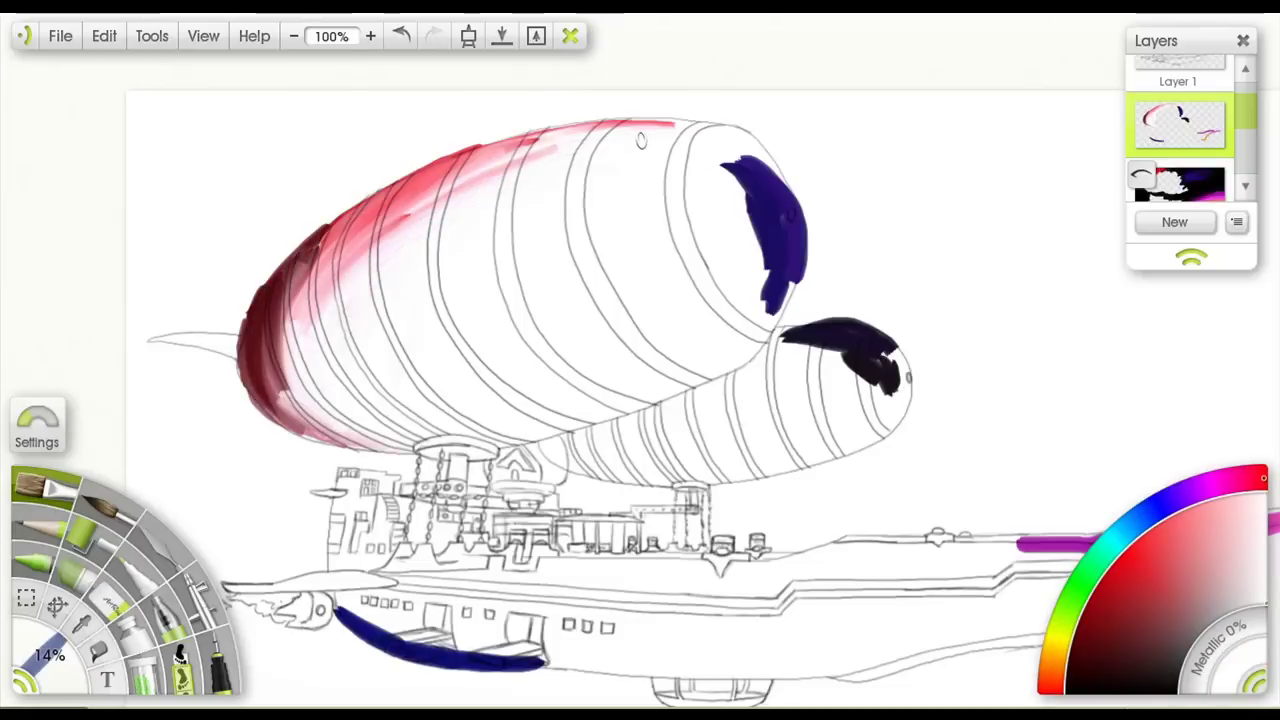
- Paint pink bands following the ribs across the rear and middle of the large balloon
alt+click(641, 141)
mouse_move(430, 172)
mouse_down()
mouse_move(440, 300)
mouse_move(500, 395)
mouse_move(420, 385)
mouse_move(292, 300)
mouse_move(316, 381)
mouse_up()
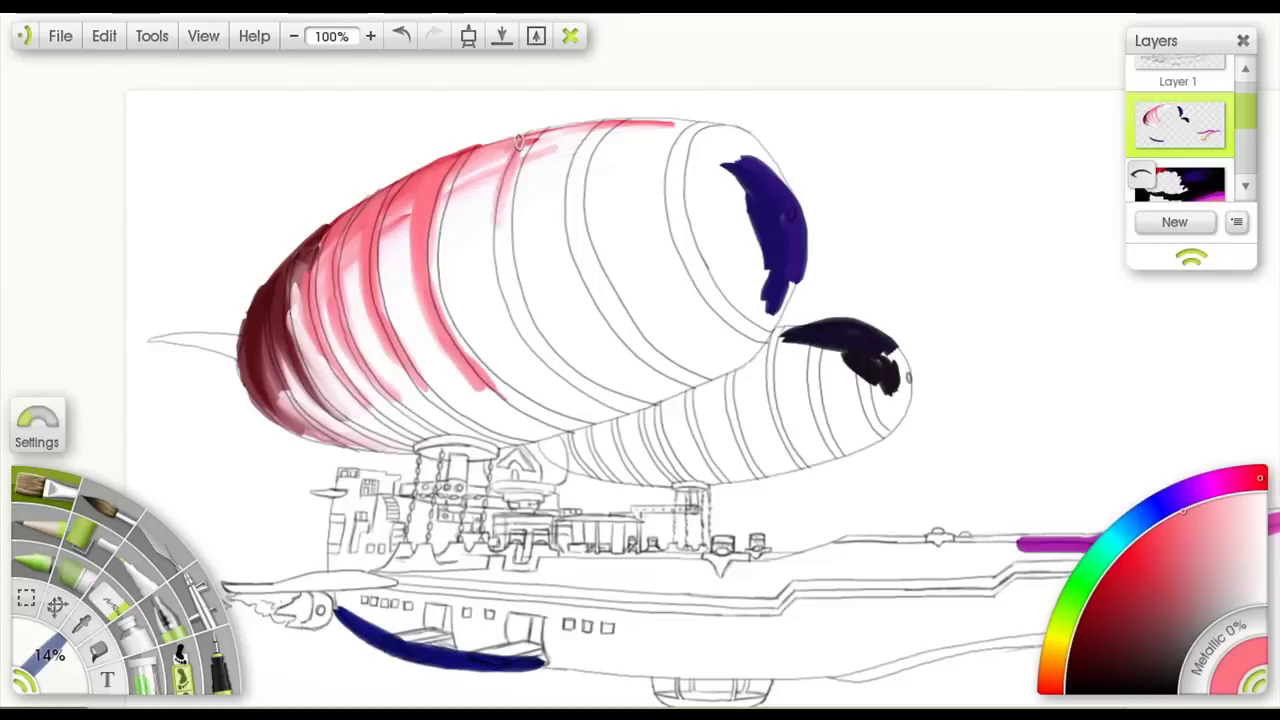
drag(519, 142, 480, 244)
drag(584, 137, 593, 301)
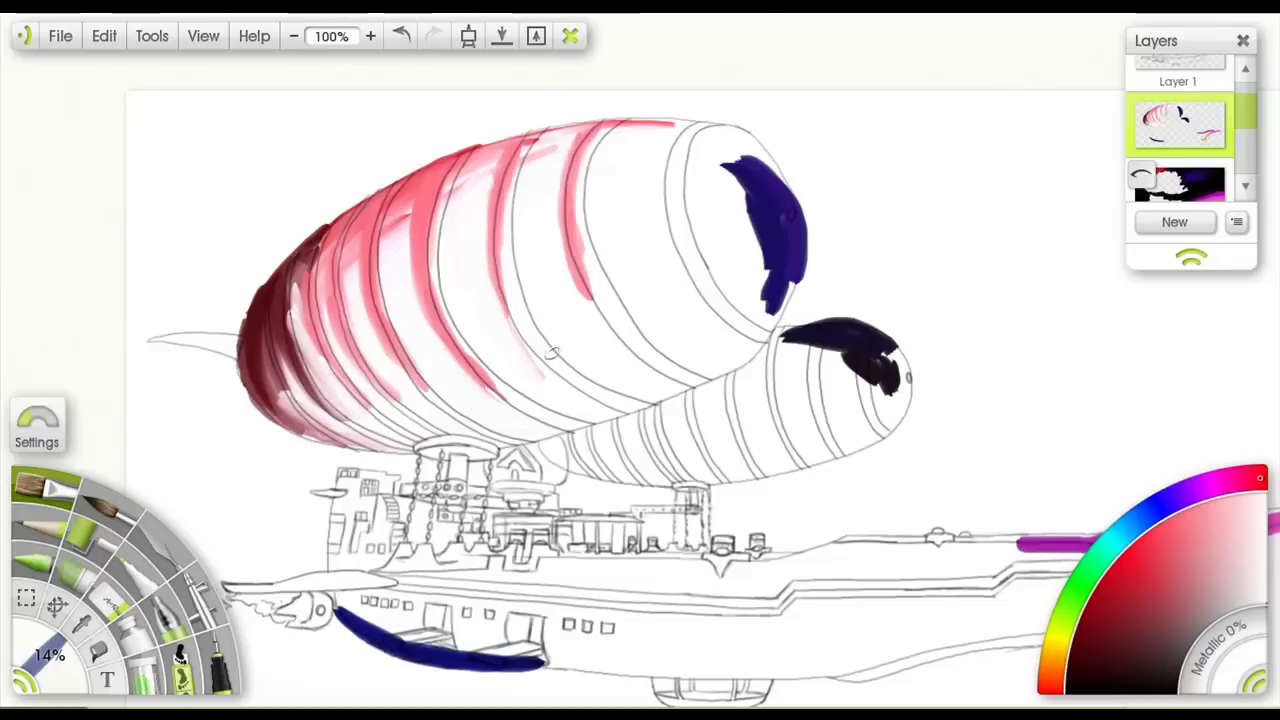
- Paint a grey shadow along the large balloon's underside and soften its upper edge with white
mouse_move(554, 430)
mouse_down()
mouse_move(650, 392)
mouse_move(562, 425)
mouse_up()
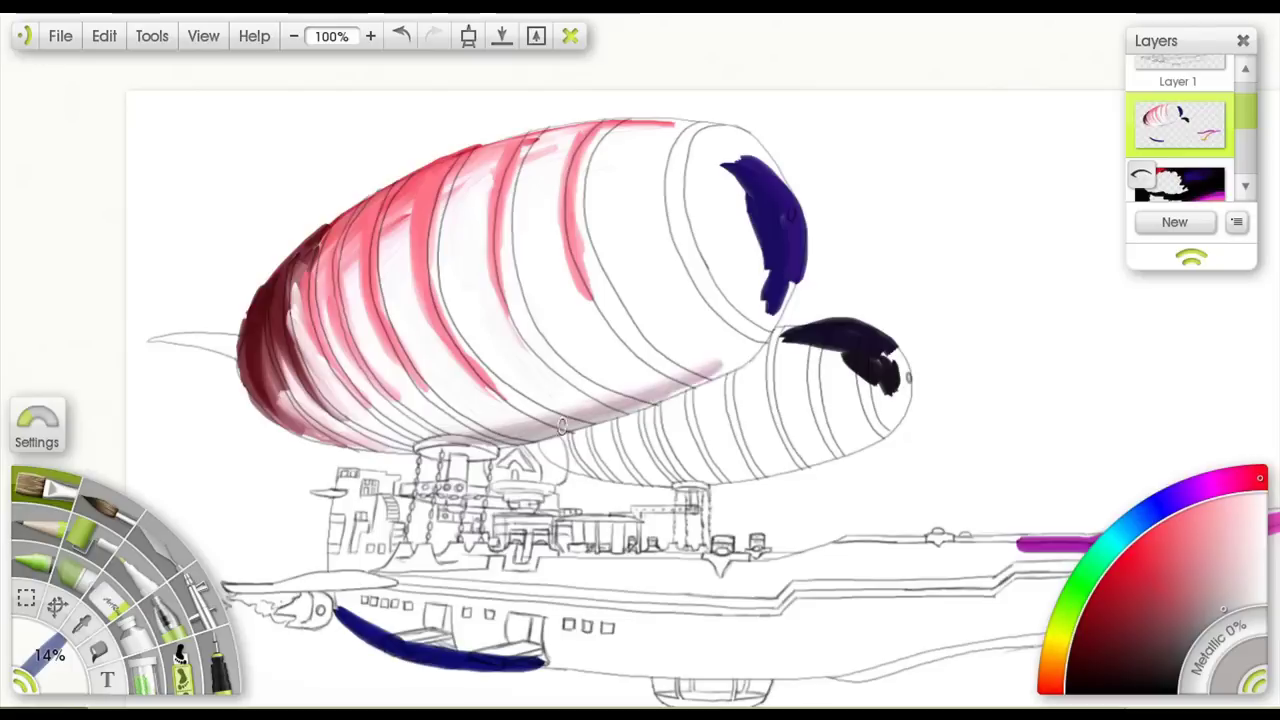
drag(430, 445, 541, 408)
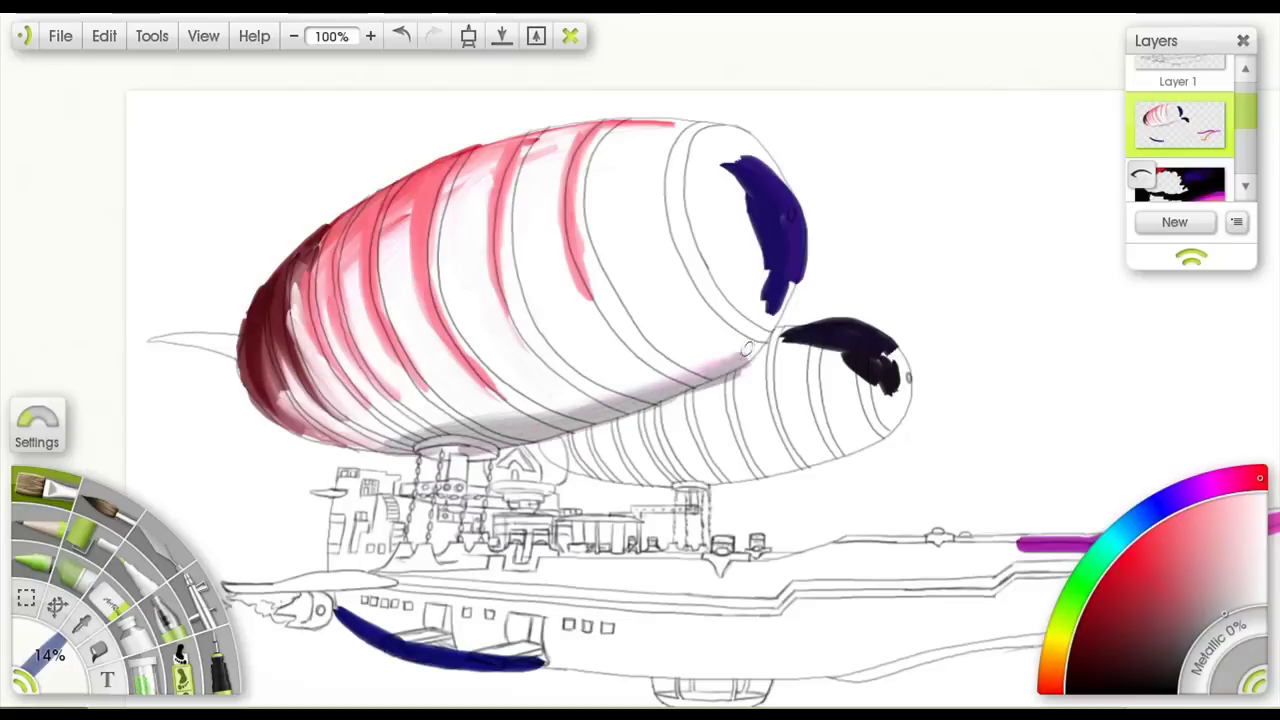
mouse_move(746, 349)
mouse_down()
mouse_move(495, 432)
mouse_move(687, 382)
mouse_up()
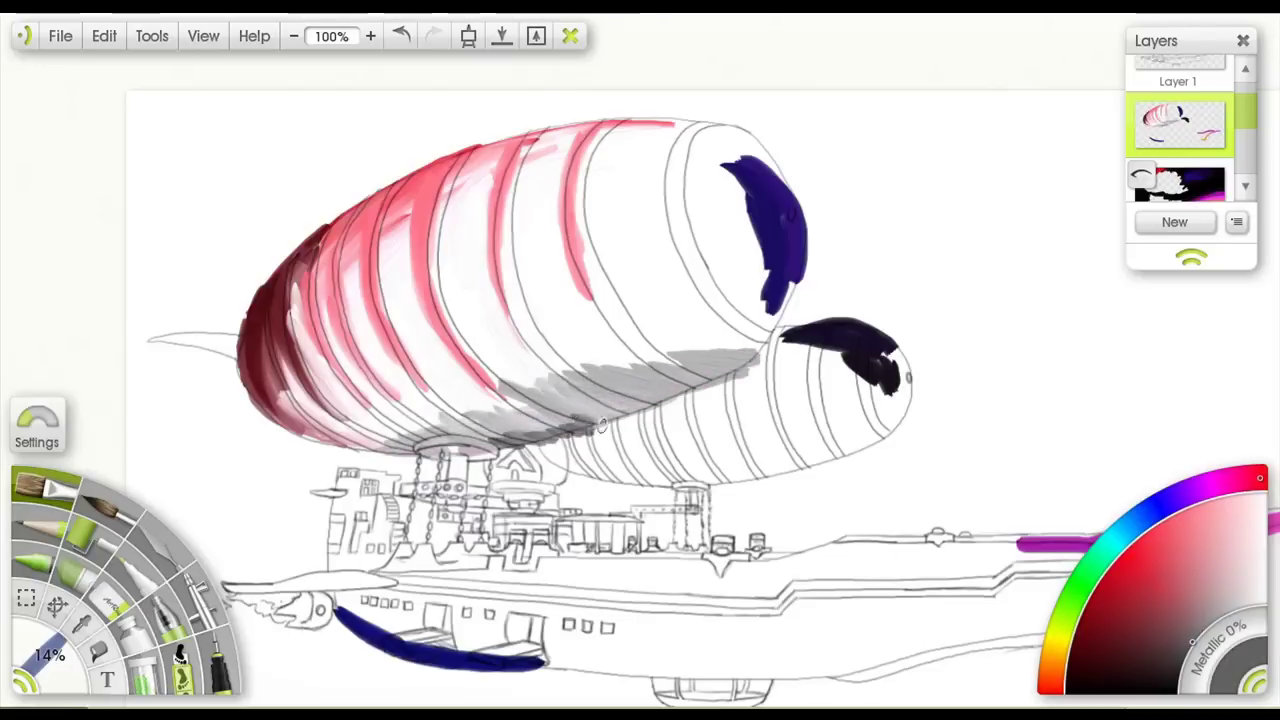
mouse_move(693, 396)
mouse_down()
mouse_move(680, 368)
mouse_move(609, 354)
mouse_move(602, 293)
mouse_up()
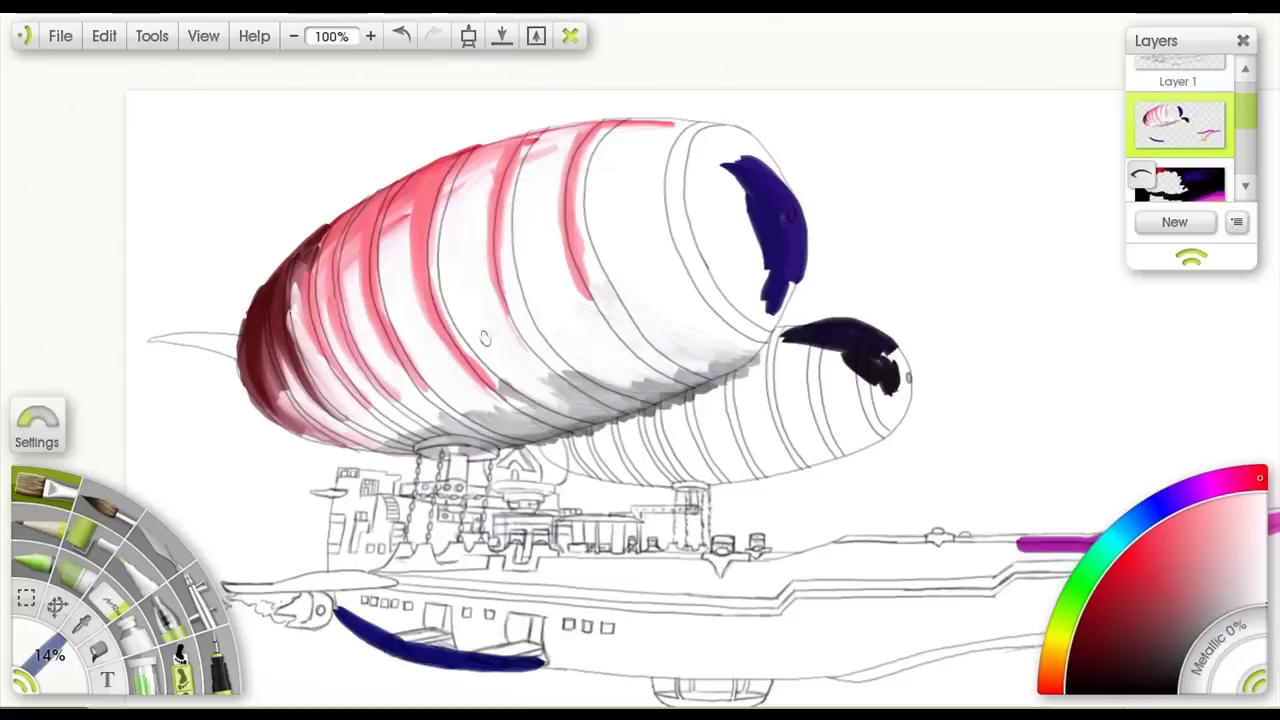
- Sample bluish greys and smooth the large balloon's underside shading from the stern up to the nose
alt+click(523, 428)
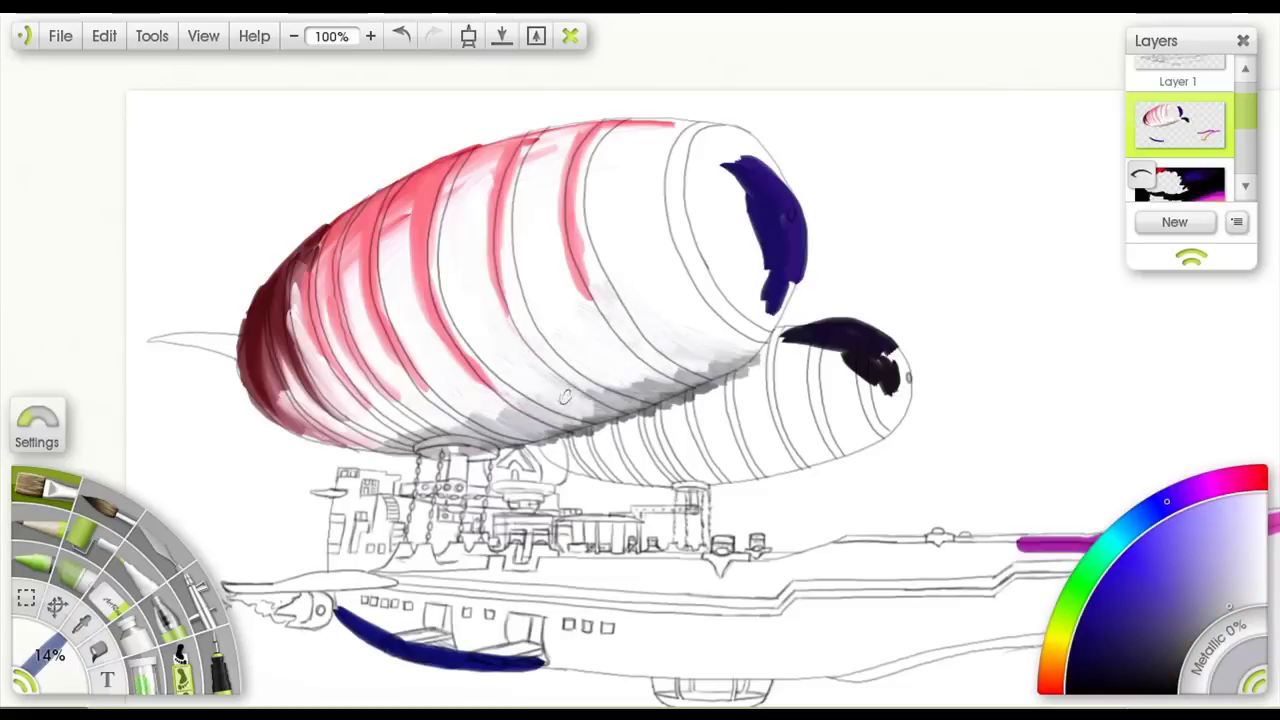
alt+click(571, 425)
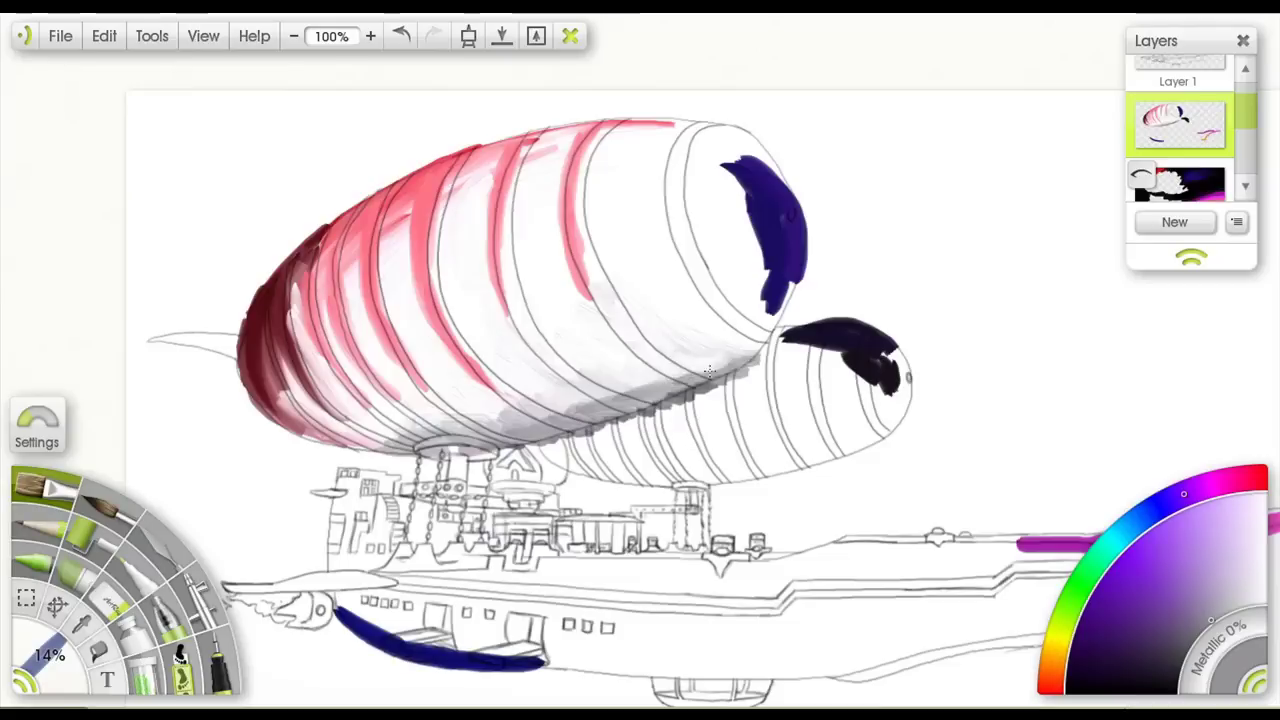
mouse_move(541, 416)
mouse_down()
mouse_move(770, 340)
mouse_move(785, 305)
mouse_up()
alt+click(492, 409)
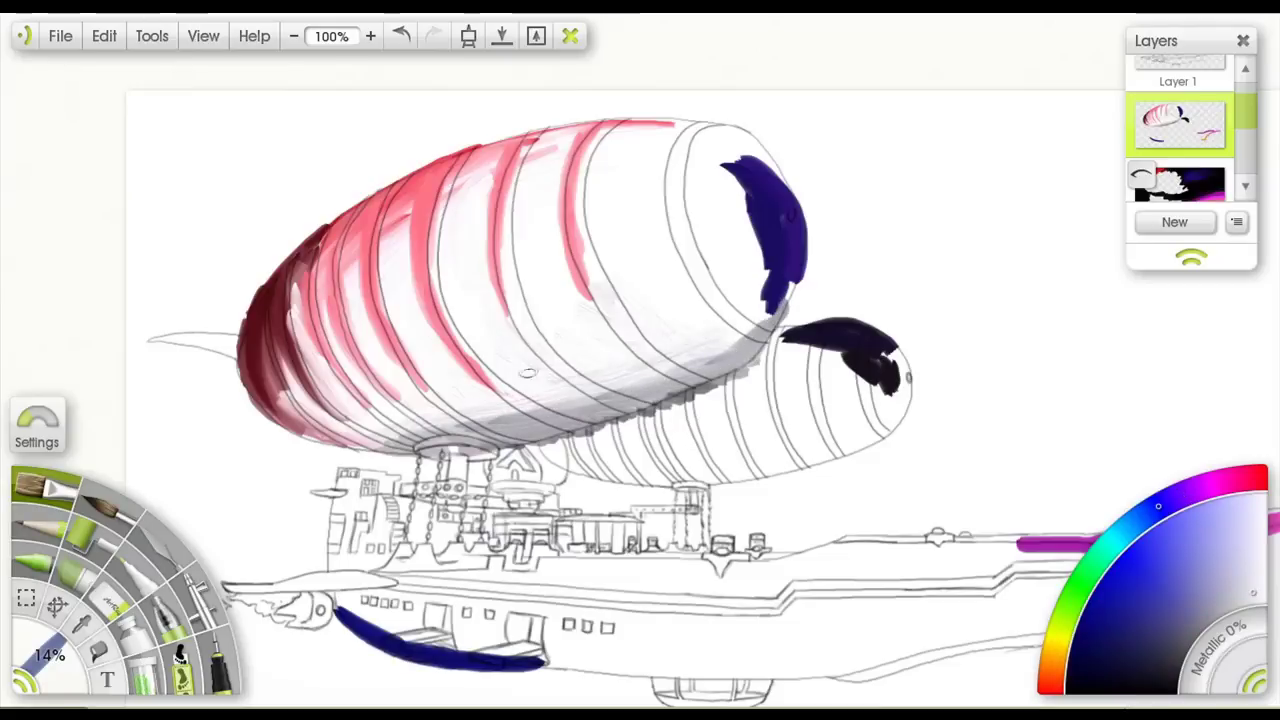
click(1229, 605)
drag(355, 440, 689, 363)
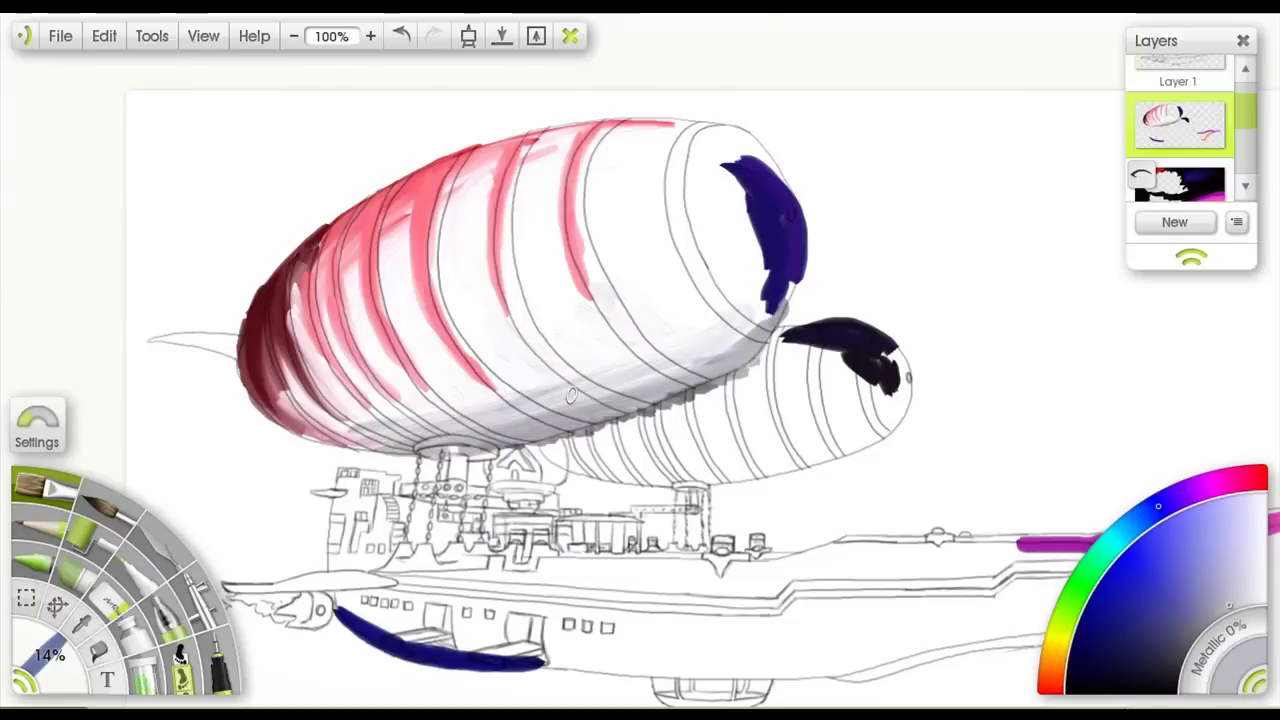
- Lighten the inside of the large balloon's nose with white and paint muted blue-violet bands behind it
mouse_move(720, 160)
mouse_down()
mouse_move(755, 320)
mouse_move(733, 243)
mouse_up()
click(1182, 607)
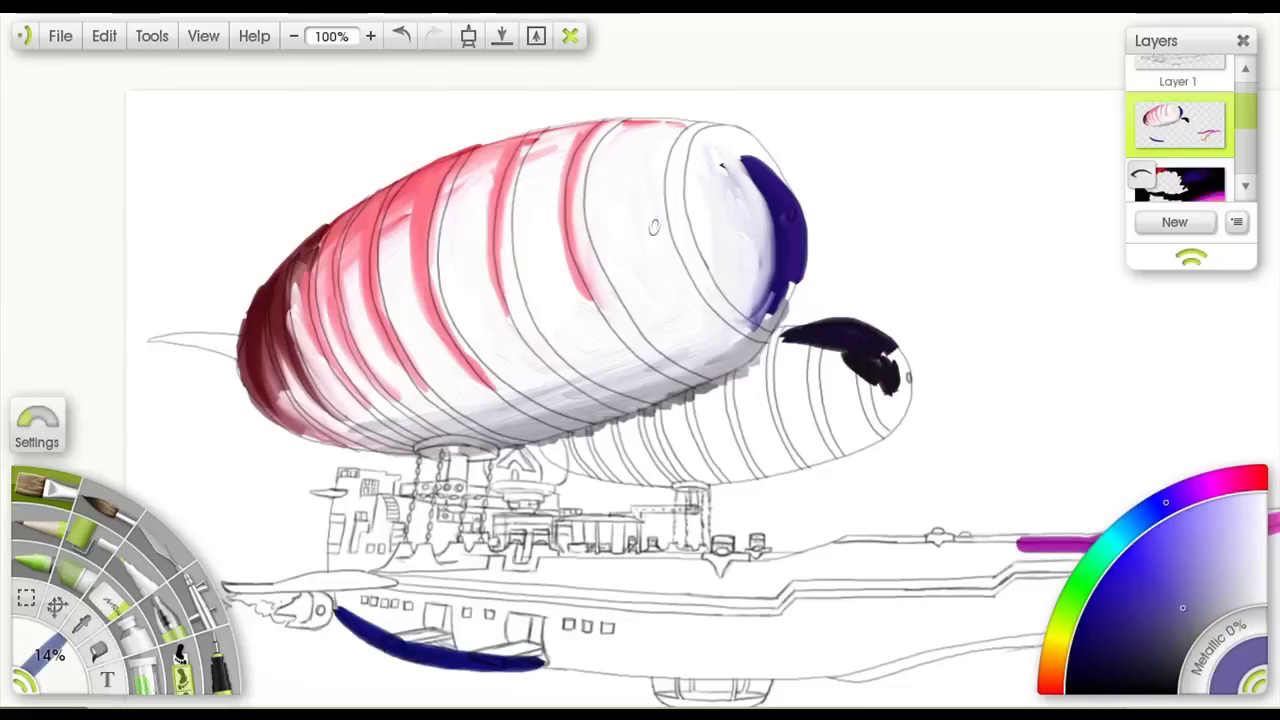
mouse_move(662, 152)
mouse_down()
mouse_move(745, 335)
mouse_move(659, 270)
mouse_up()
mouse_move(643, 318)
mouse_down()
mouse_move(643, 275)
mouse_move(603, 190)
mouse_move(647, 300)
mouse_move(556, 183)
mouse_move(530, 308)
mouse_up()
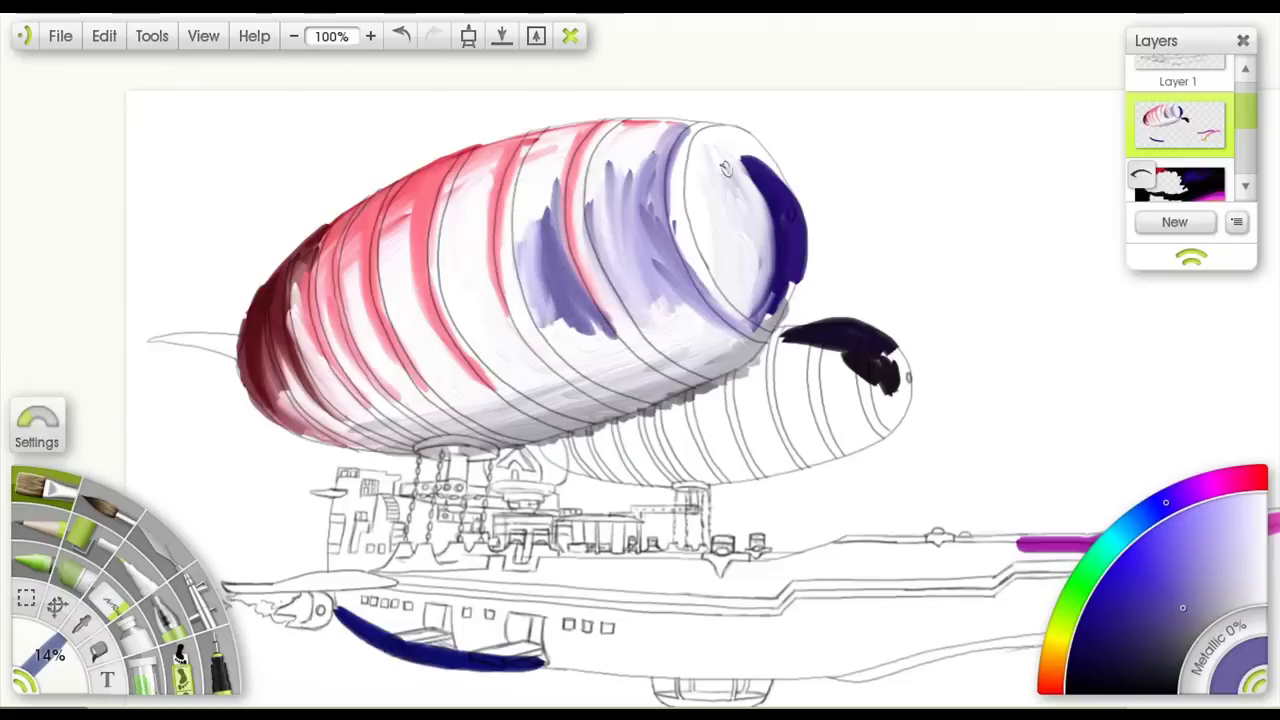
- Round the large balloon's nose with an indigo-violet rim around the pale centre, using sampled tones
alt+click(727, 170)
mouse_move(750, 160)
mouse_down()
mouse_move(737, 303)
mouse_move(755, 305)
mouse_move(752, 318)
mouse_move(772, 240)
mouse_move(717, 145)
mouse_move(740, 141)
mouse_move(795, 246)
mouse_move(700, 140)
mouse_move(740, 157)
mouse_move(710, 145)
mouse_move(785, 205)
mouse_move(791, 228)
mouse_move(795, 213)
mouse_move(666, 215)
mouse_move(700, 271)
mouse_move(652, 345)
mouse_move(702, 313)
mouse_move(678, 260)
mouse_move(662, 356)
mouse_move(682, 370)
mouse_move(699, 343)
mouse_move(661, 202)
mouse_move(697, 313)
mouse_move(627, 196)
mouse_move(680, 350)
mouse_up()
alt+click(740, 205)
alt+click(690, 345)
mouse_move(573, 259)
mouse_down()
mouse_move(552, 307)
mouse_move(552, 127)
mouse_move(647, 260)
mouse_up()
- Fill the spaces between the red bands in the upper middle of the large balloon with sampled light pink
alt+click(482, 186)
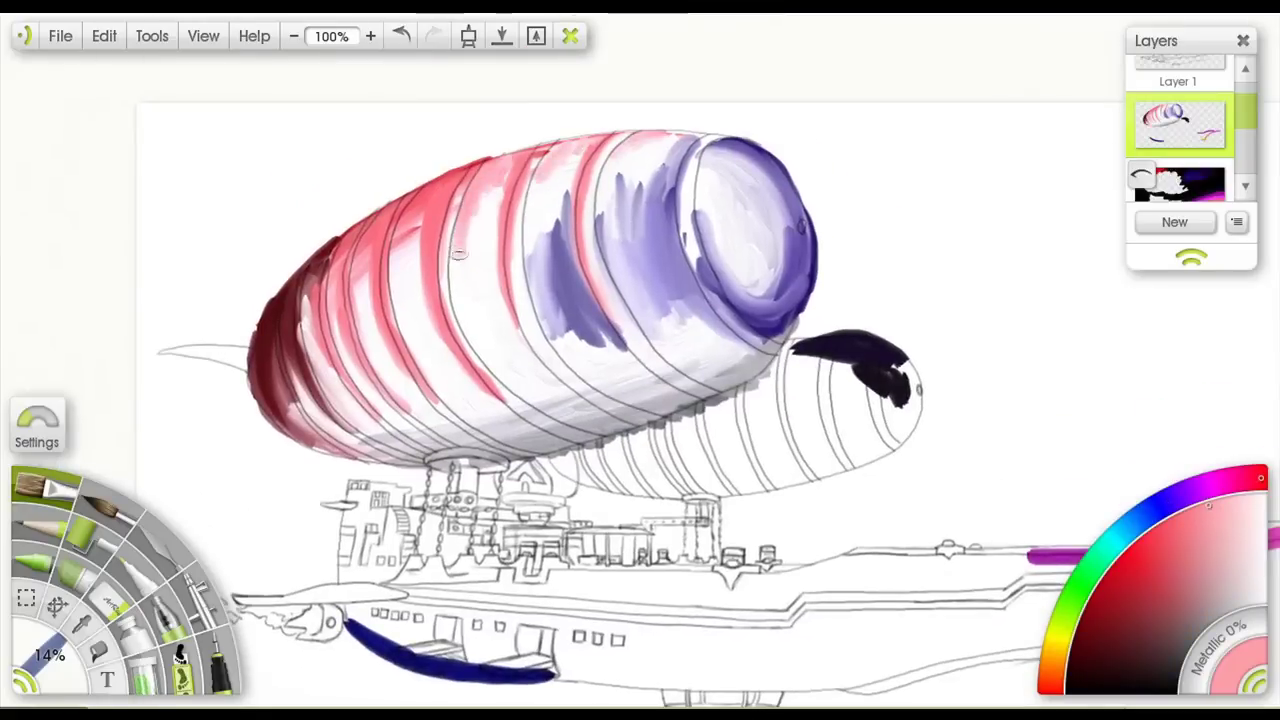
mouse_move(459, 253)
mouse_down()
mouse_move(400, 300)
mouse_move(415, 240)
mouse_move(337, 157)
mouse_up()
alt+click(490, 230)
drag(600, 320, 505, 284)
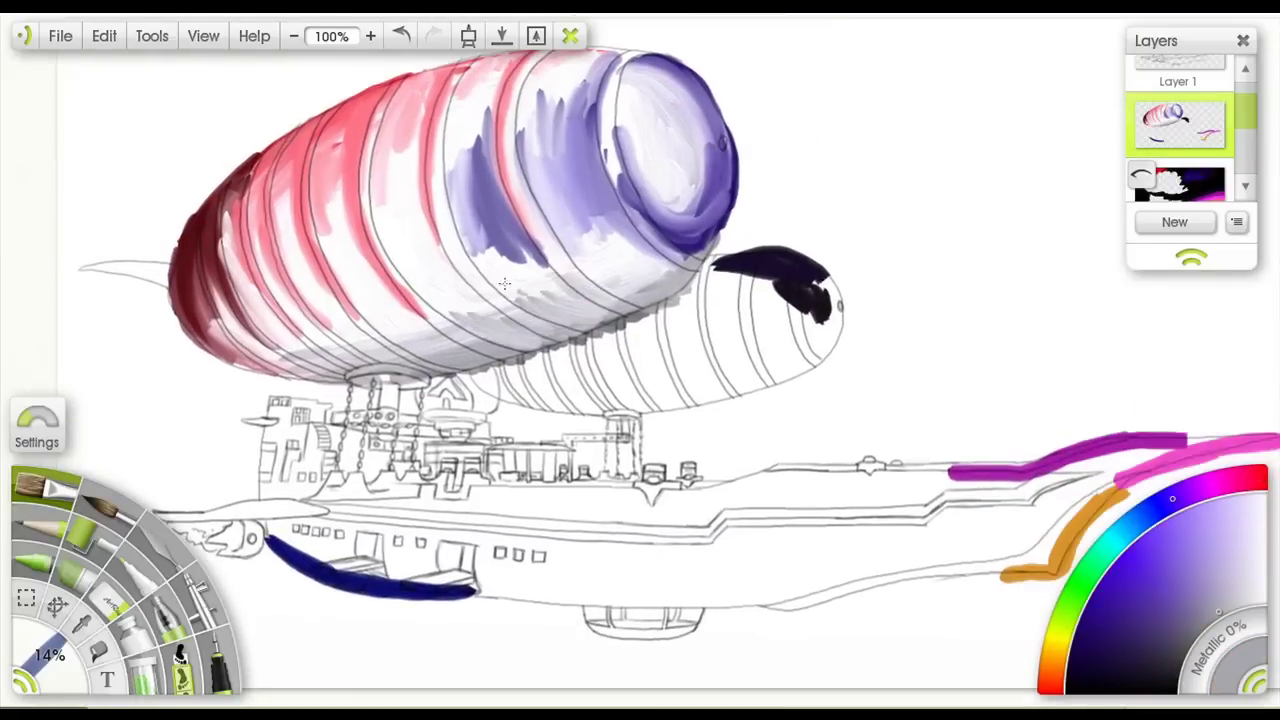
- Darken the large balloon's underside with a near-black violet shadow and check it against the sky by toggling that layer
alt+click(617, 282)
mouse_move(405, 370)
mouse_down()
mouse_move(601, 319)
mouse_move(674, 284)
mouse_move(364, 370)
mouse_move(449, 364)
mouse_move(443, 324)
mouse_move(551, 336)
mouse_move(549, 306)
mouse_move(458, 324)
mouse_move(535, 327)
mouse_move(662, 302)
mouse_up()
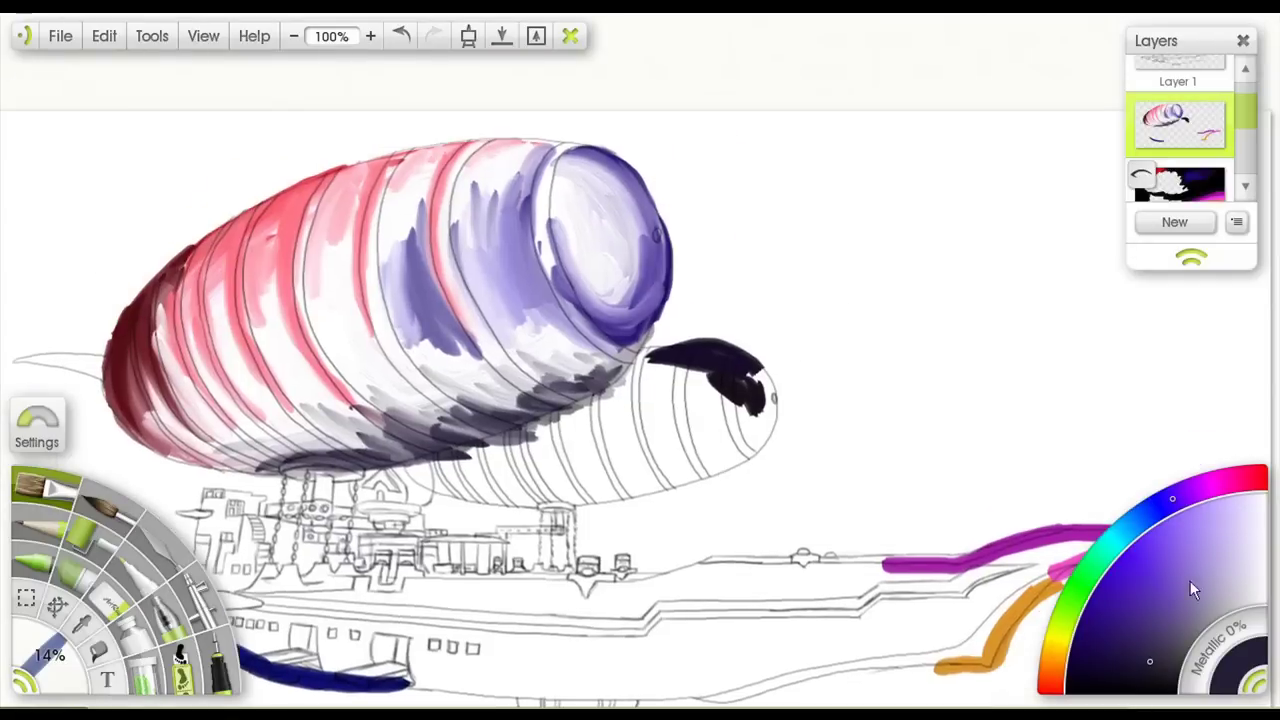
click(1141, 180)
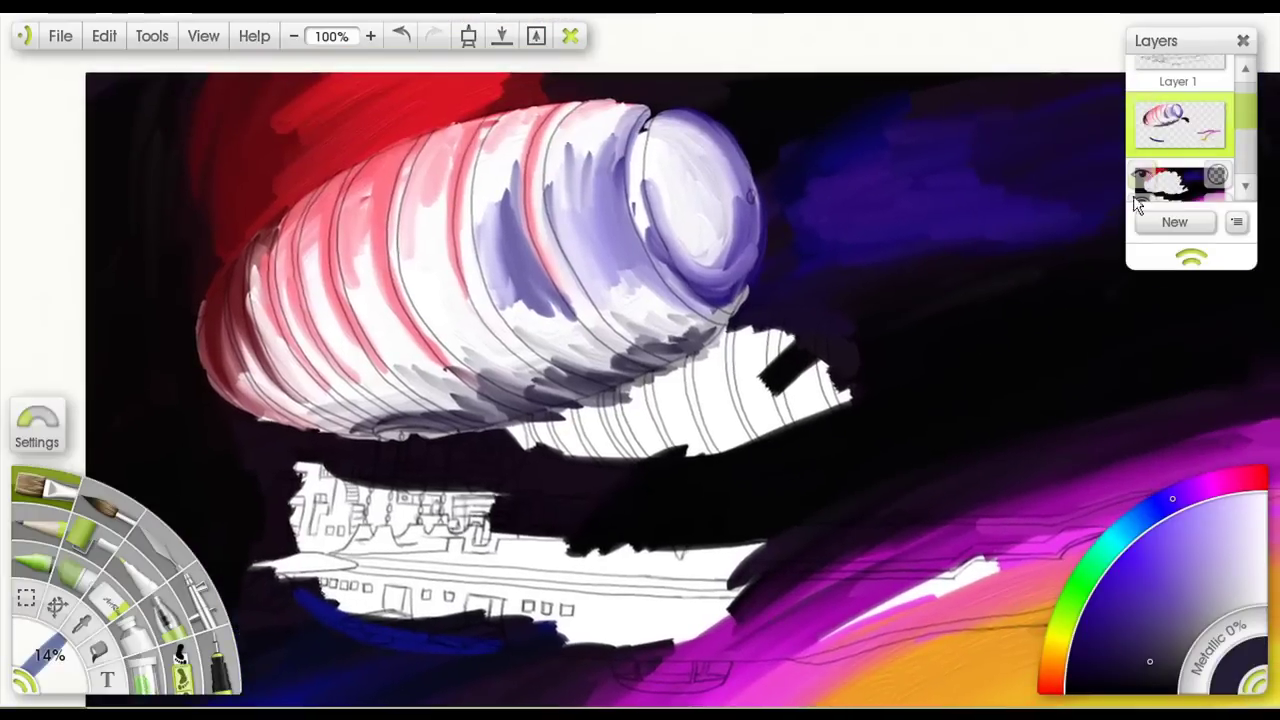
click(1141, 180)
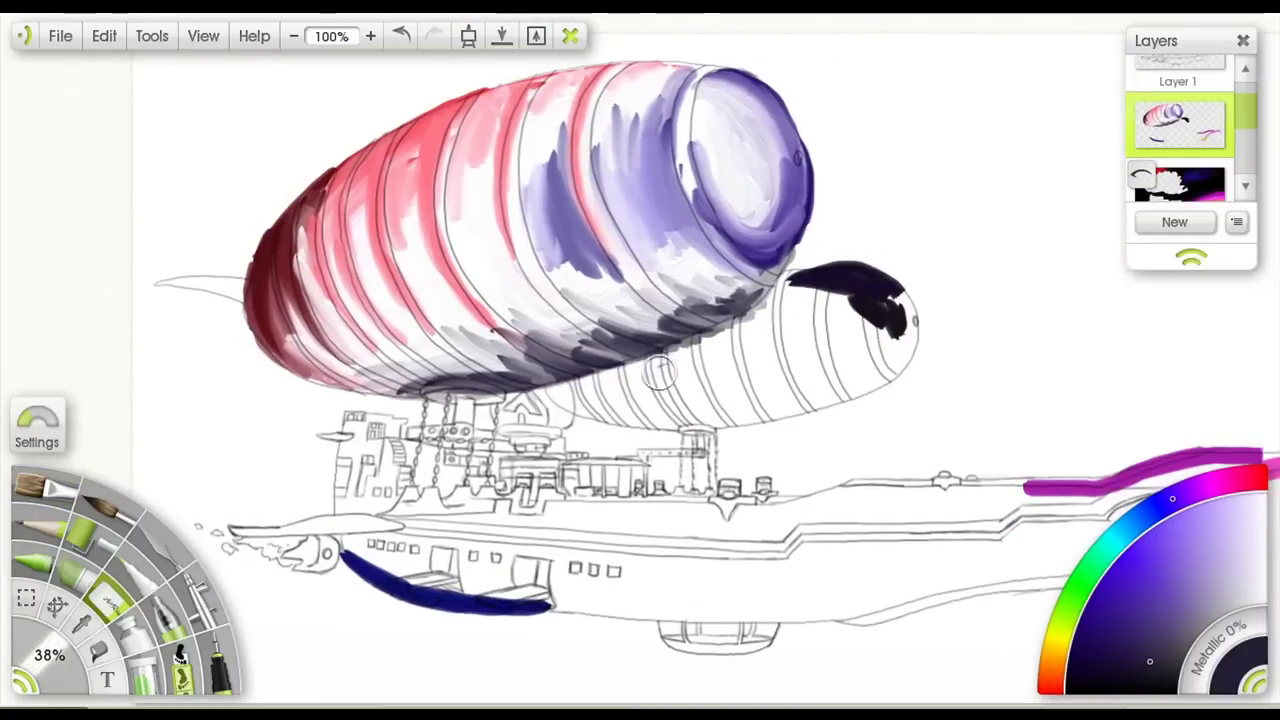
- Reduce the eraser to 20% and clean up the shadow paint spilling past the large balloon's lower edge
drag(50, 655, 40, 662)
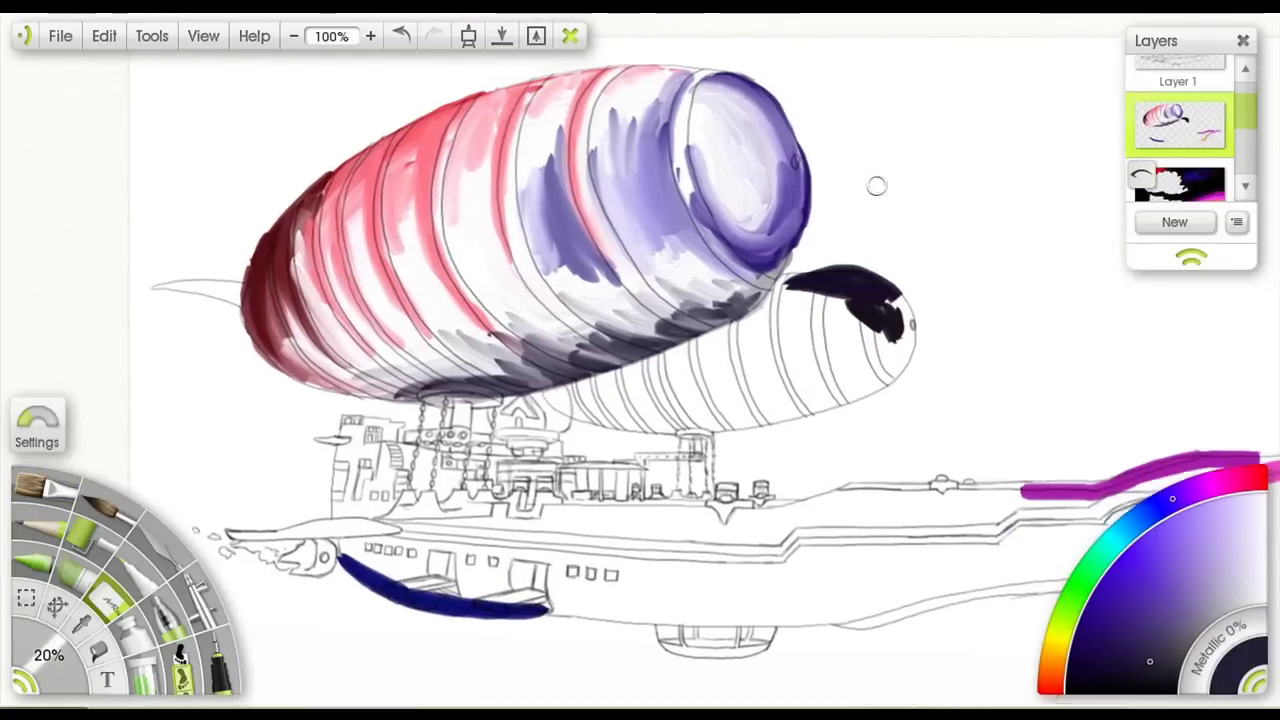
key(bracketleft)
key(bracketleft)
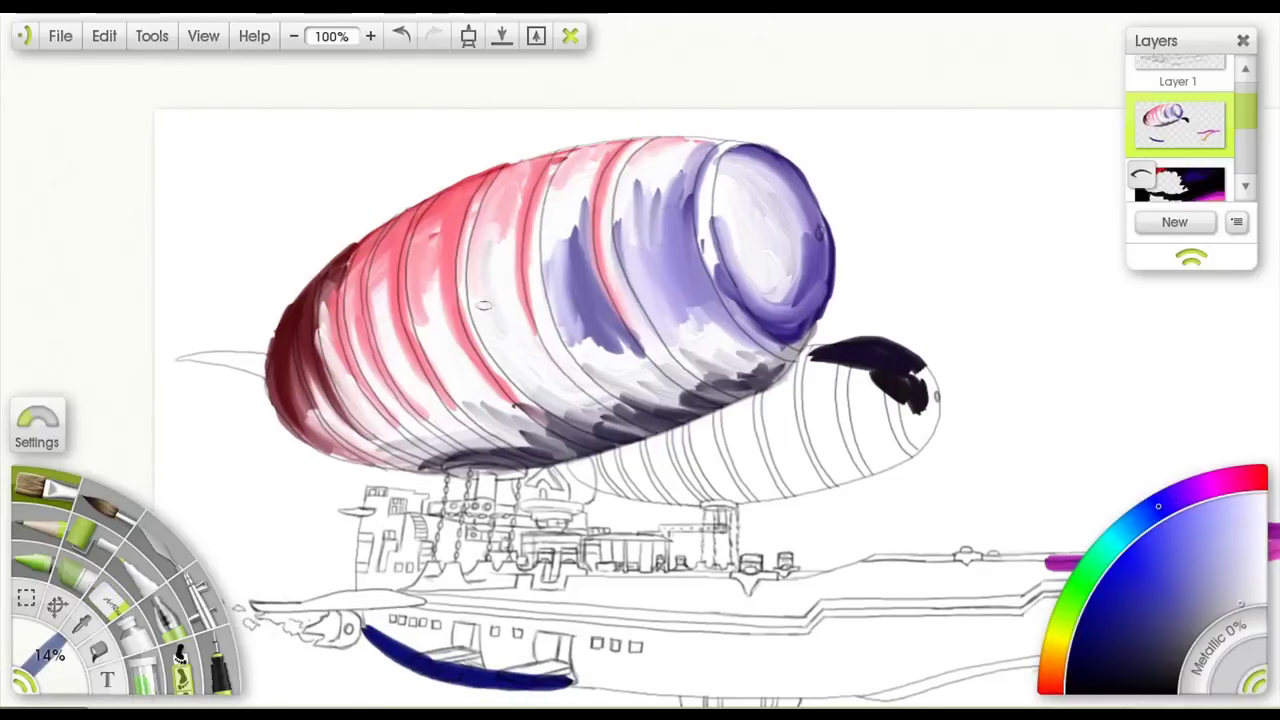
- Blend pale grey strokes between the red bands and over the dark red stern of the large balloon
mouse_move(420, 287)
mouse_down()
mouse_move(438, 280)
mouse_move(449, 313)
mouse_up()
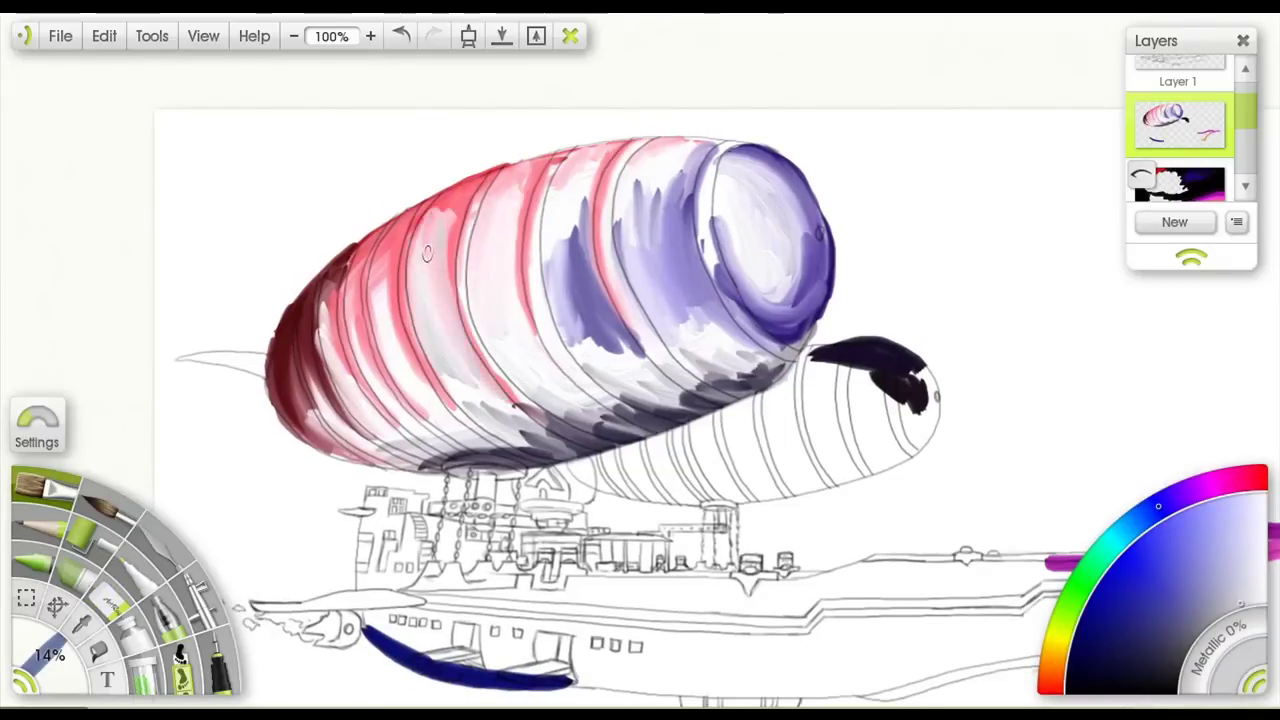
mouse_move(426, 254)
mouse_down()
mouse_move(432, 295)
mouse_move(384, 317)
mouse_move(386, 291)
mouse_move(420, 378)
mouse_move(378, 340)
mouse_move(359, 251)
mouse_move(337, 357)
mouse_up()
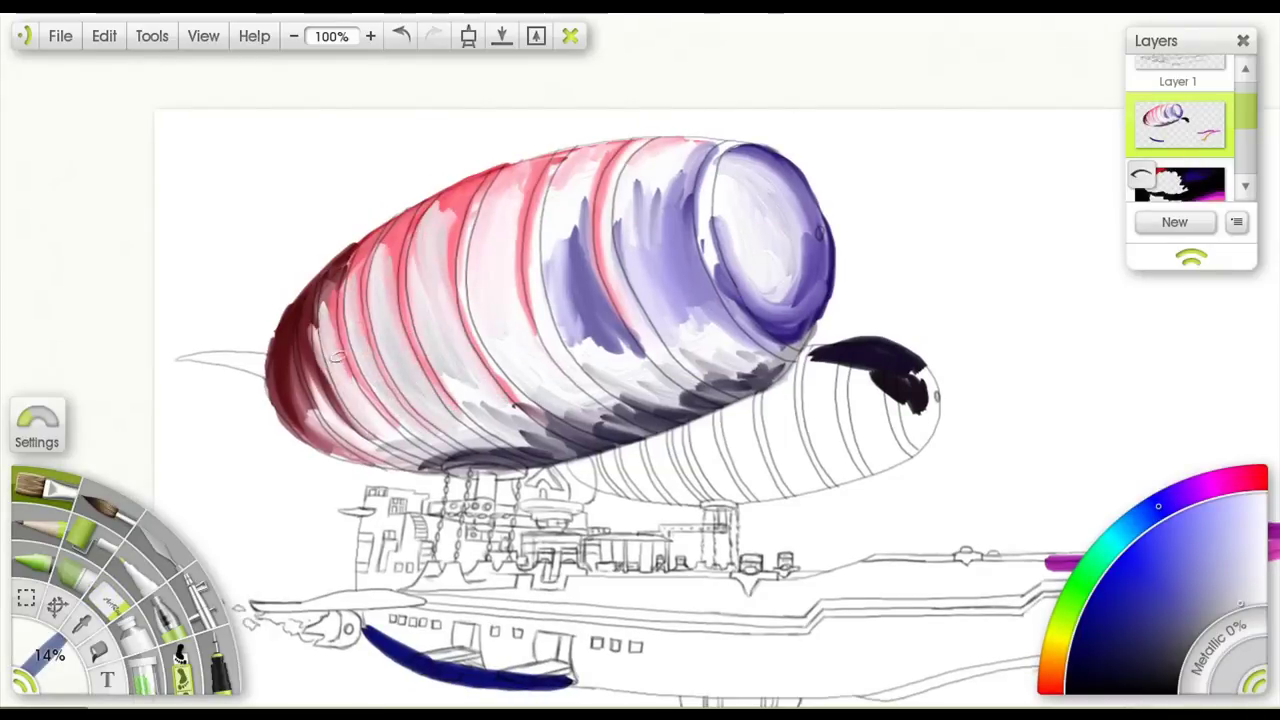
mouse_move(342, 434)
mouse_down()
mouse_move(292, 371)
mouse_move(331, 439)
mouse_move(294, 397)
mouse_move(306, 419)
mouse_move(289, 340)
mouse_move(340, 409)
mouse_move(337, 441)
mouse_move(320, 389)
mouse_move(322, 423)
mouse_move(298, 376)
mouse_up()
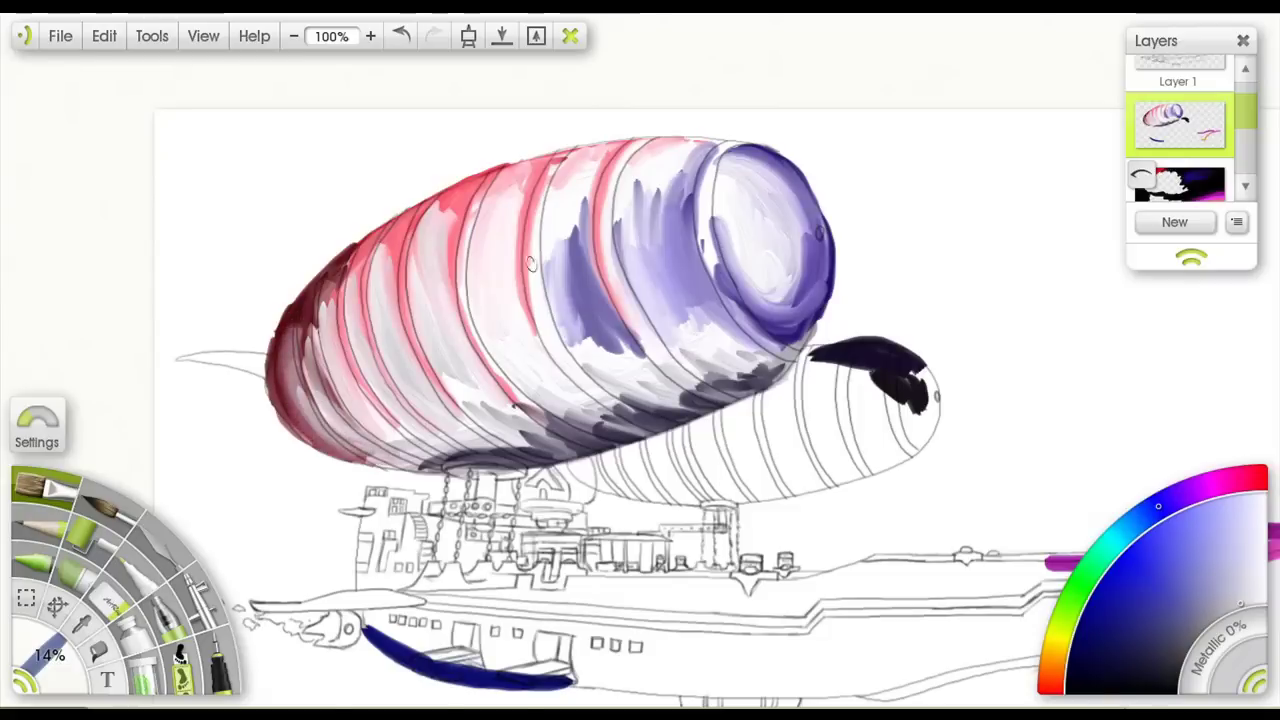
- Blend pale grey and lavender strokes between the bands of the large balloon and soften its dark underside with grey-violet
drag(531, 262, 441, 352)
alt+click(499, 438)
mouse_move(471, 290)
mouse_down()
mouse_move(470, 405)
mouse_move(457, 386)
mouse_move(483, 263)
mouse_move(451, 316)
mouse_move(385, 330)
mouse_up()
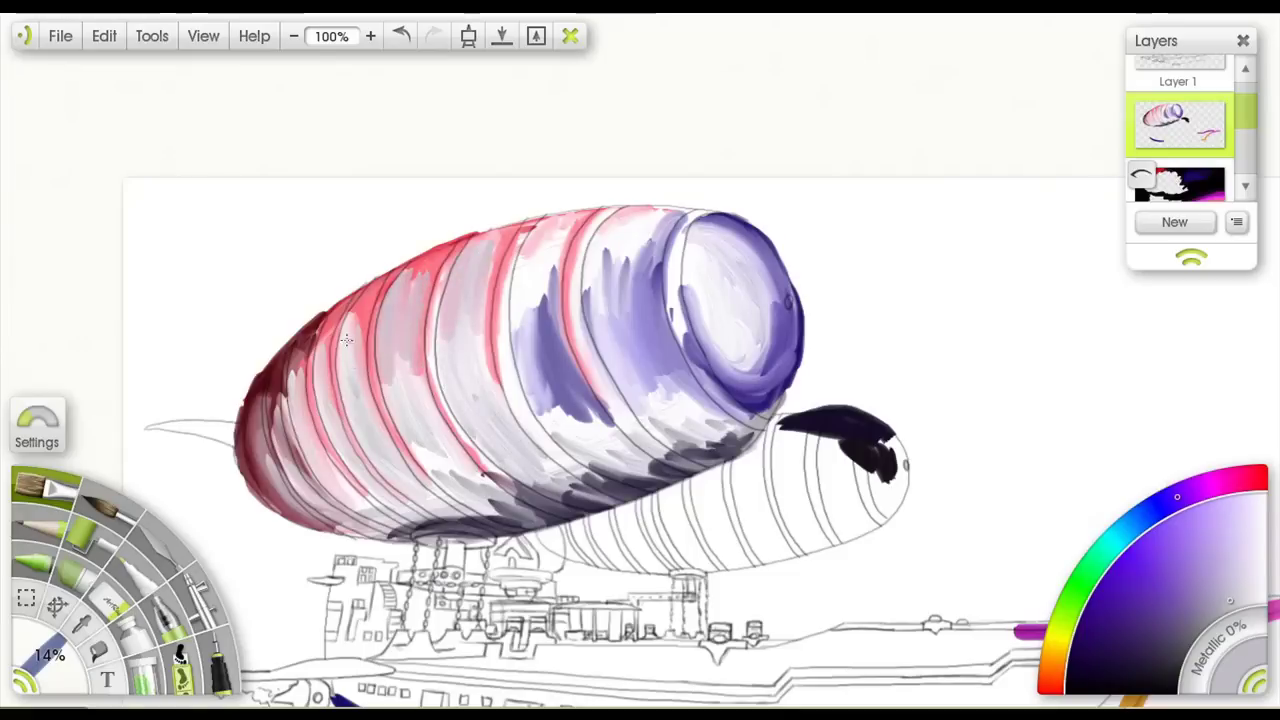
mouse_move(524, 317)
mouse_down()
mouse_move(517, 273)
mouse_move(538, 289)
mouse_move(658, 241)
mouse_move(633, 225)
mouse_move(571, 451)
mouse_move(632, 467)
mouse_move(546, 404)
mouse_move(644, 393)
mouse_move(660, 376)
mouse_move(541, 427)
mouse_up()
mouse_move(426, 453)
mouse_down()
mouse_move(523, 521)
mouse_move(469, 499)
mouse_move(534, 473)
mouse_move(432, 500)
mouse_up()
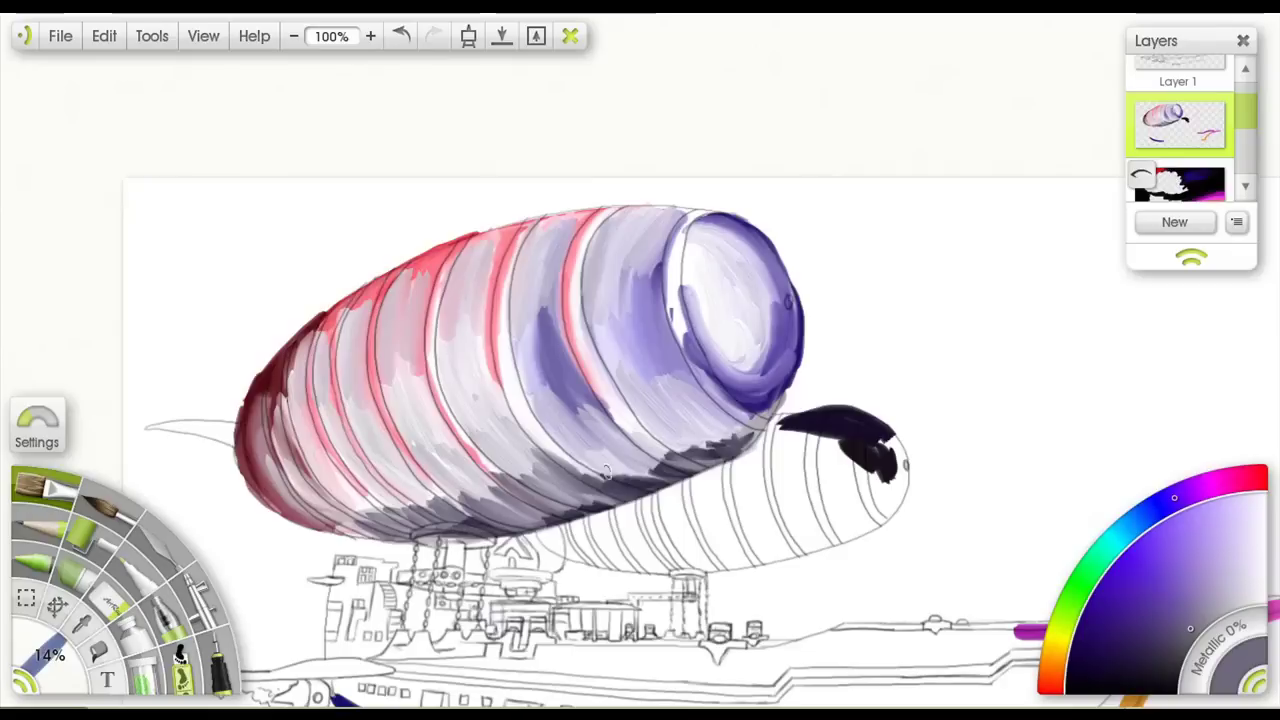
mouse_move(605, 471)
mouse_down()
mouse_move(694, 460)
mouse_move(678, 430)
mouse_up()
- Repaint the large balloon's round nose in pale lavender, leaving a dark indigo rim and a grey shadow along its lower seam
mouse_move(711, 381)
mouse_down()
mouse_move(748, 385)
mouse_move(728, 312)
mouse_move(744, 293)
mouse_move(717, 354)
mouse_move(777, 296)
mouse_up()
scroll(777, 296, down, 1)
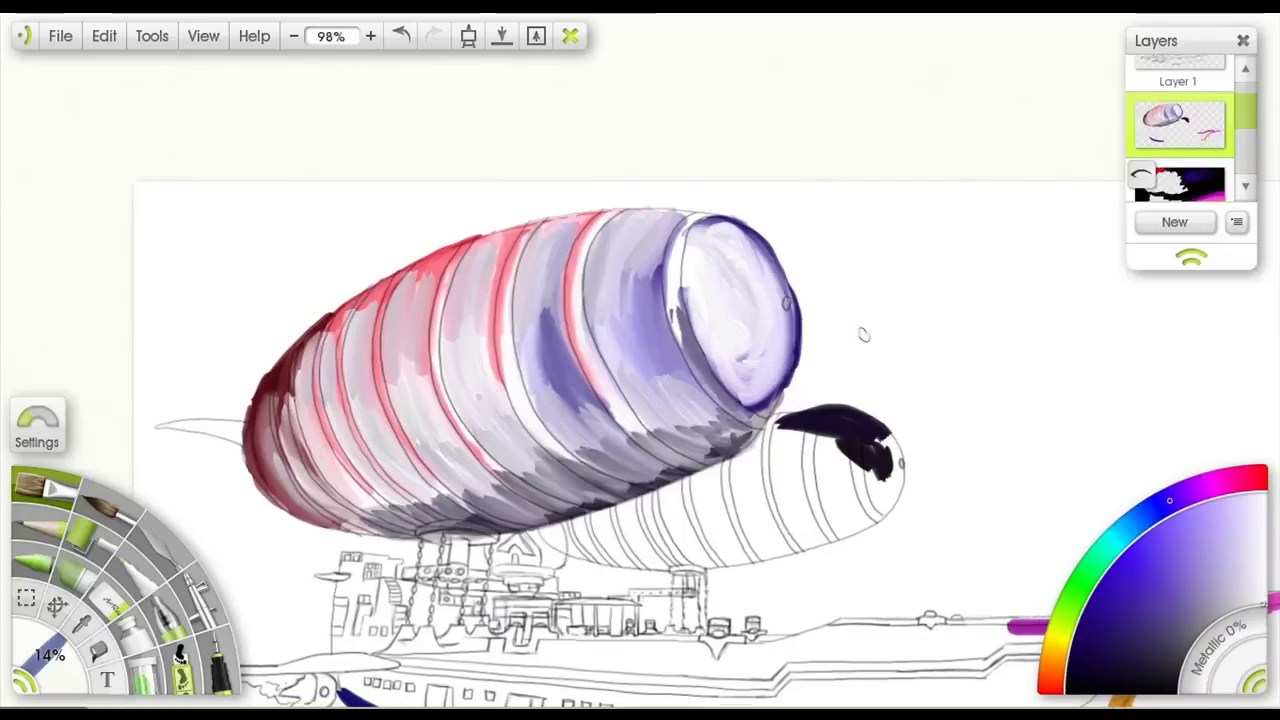
drag(857, 334, 780, 315)
scroll(780, 315, up, 3)
scroll(576, 245, down, 3)
drag(576, 245, 608, 255)
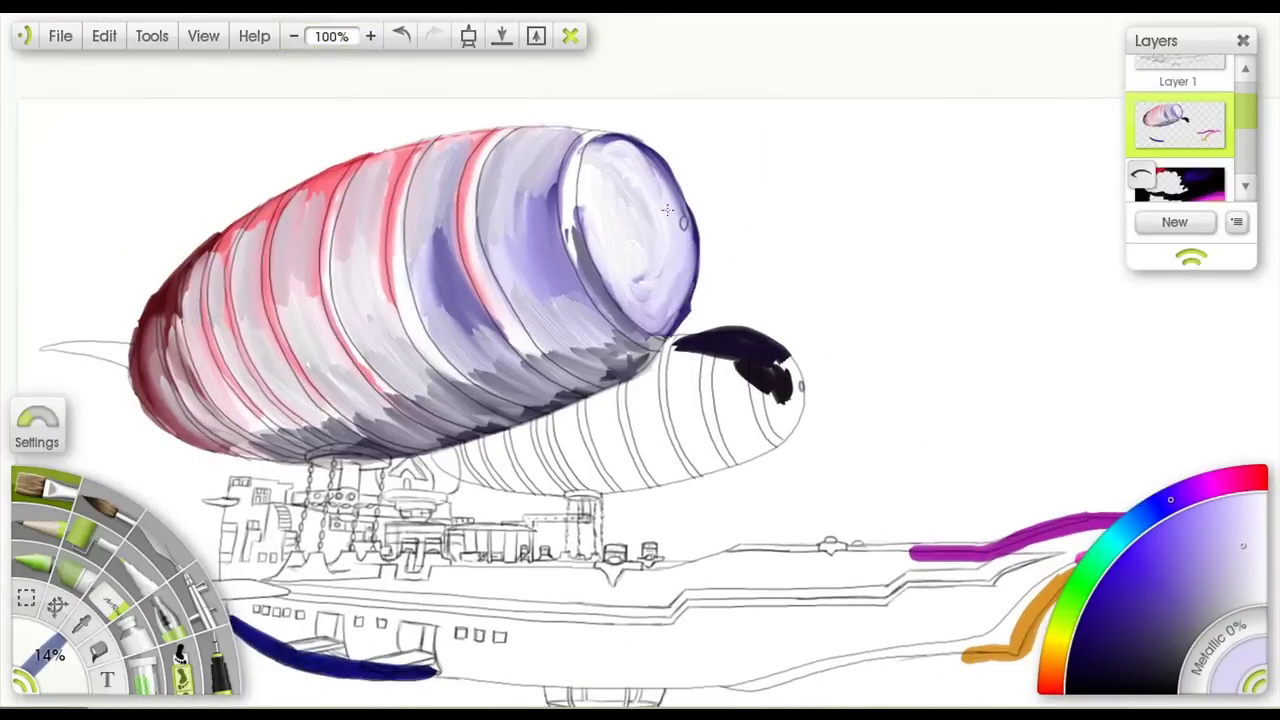
drag(667, 210, 677, 196)
- Block in the small balloon with pale lavender grey, adding dark violet along its stern and underside
mouse_move(755, 377)
mouse_down()
mouse_move(696, 330)
mouse_move(768, 387)
mouse_move(770, 424)
mouse_move(708, 335)
mouse_move(753, 412)
mouse_move(725, 442)
mouse_move(703, 330)
mouse_move(808, 389)
mouse_move(780, 423)
mouse_move(797, 405)
mouse_move(774, 417)
mouse_move(704, 334)
mouse_move(703, 361)
mouse_move(747, 379)
mouse_up()
alt+click(545, 437)
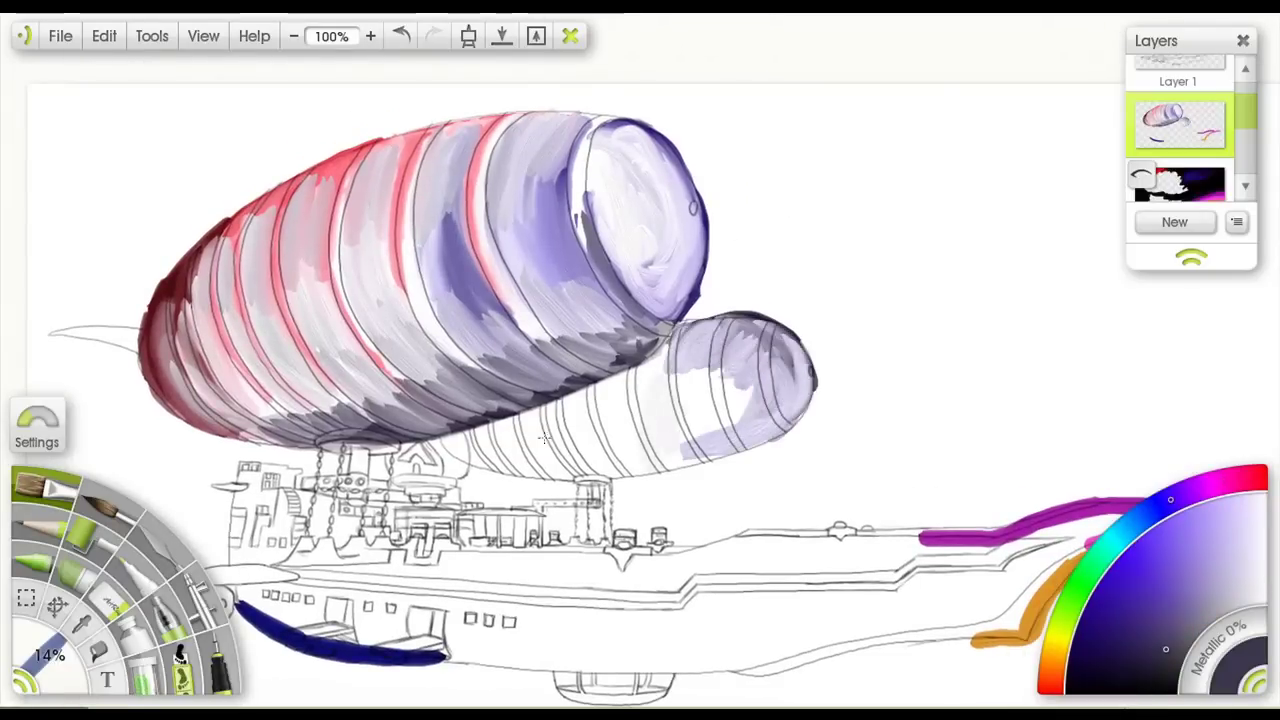
mouse_move(474, 455)
mouse_down()
mouse_move(615, 466)
mouse_move(732, 422)
mouse_move(646, 447)
mouse_move(752, 399)
mouse_move(520, 440)
mouse_up()
alt+click(578, 430)
click(1255, 604)
mouse_move(620, 400)
mouse_down()
mouse_move(690, 395)
mouse_move(659, 362)
mouse_move(490, 440)
mouse_move(770, 400)
mouse_move(770, 420)
mouse_move(752, 372)
mouse_move(710, 400)
mouse_move(745, 365)
mouse_move(700, 440)
mouse_move(598, 450)
mouse_move(720, 385)
mouse_up()
- Shade the small balloon's nose, upper edge and underside with sampled grey-violet tones, keeping its middle pale
alt+click(765, 355)
alt+click(731, 347)
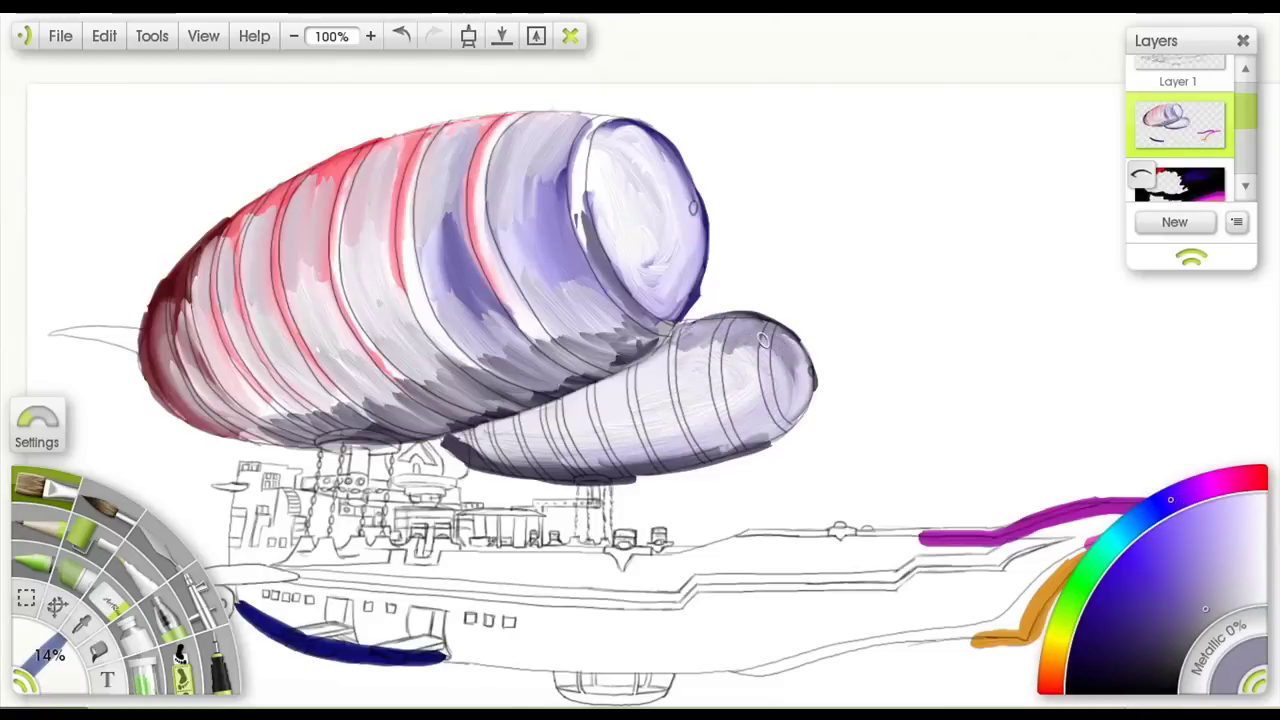
alt+click(764, 368)
alt+click(774, 333)
drag(774, 333, 790, 385)
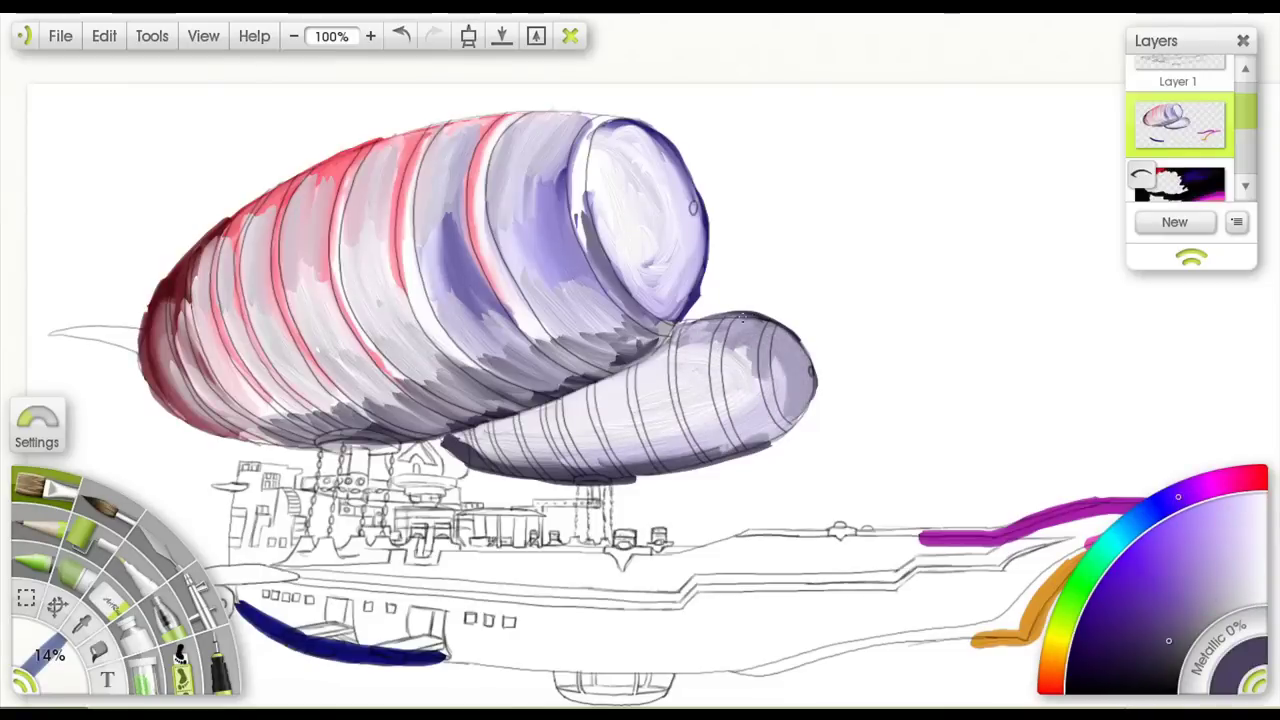
mouse_move(690, 320)
mouse_down()
mouse_move(820, 400)
mouse_move(690, 315)
mouse_move(786, 420)
mouse_up()
alt+click(747, 372)
alt+click(736, 368)
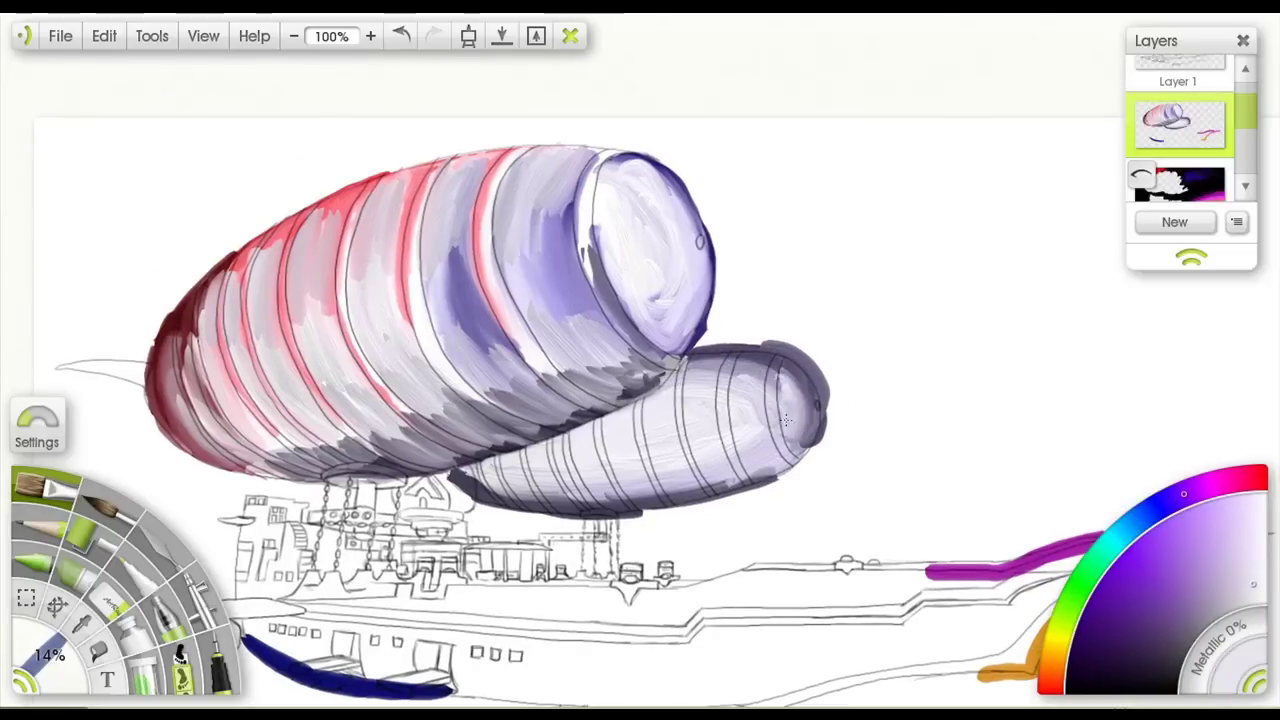
alt+click(760, 360)
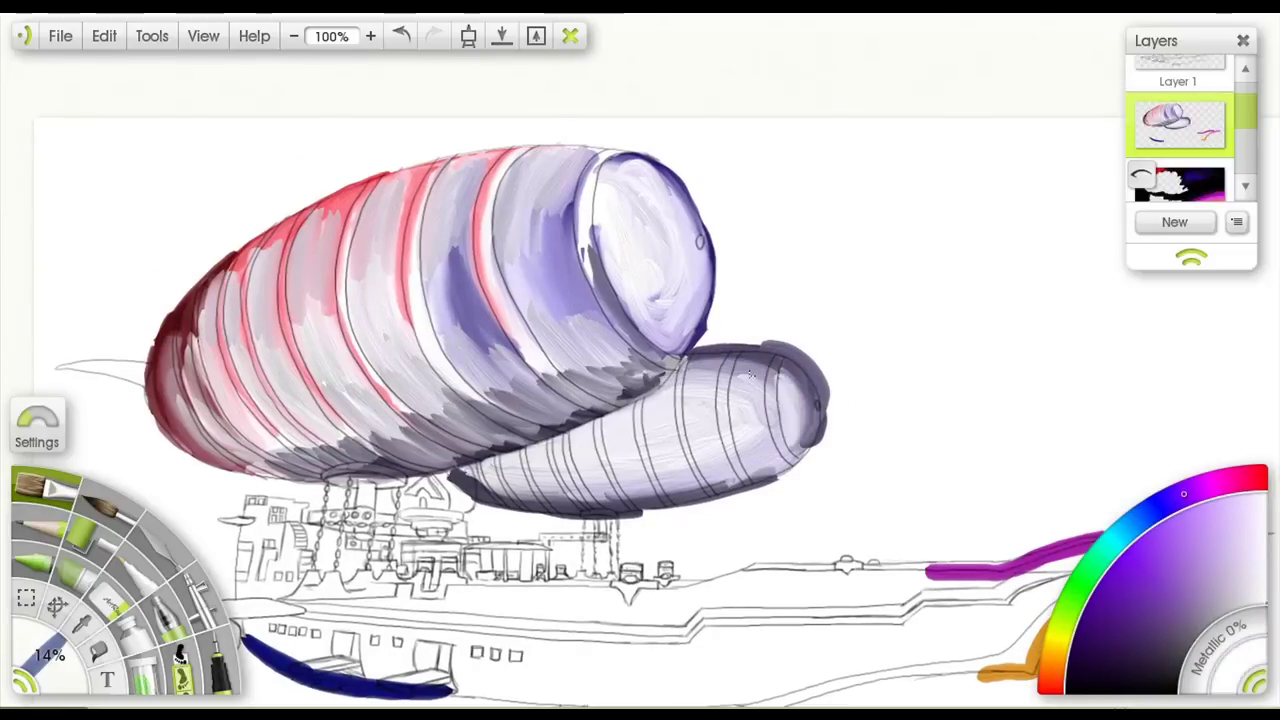
drag(770, 375, 800, 425)
drag(780, 470, 460, 500)
drag(600, 500, 582, 455)
- Clean up the paint spilling past the small balloon's nose and lower edge with the eraser at 10%
click(110, 600)
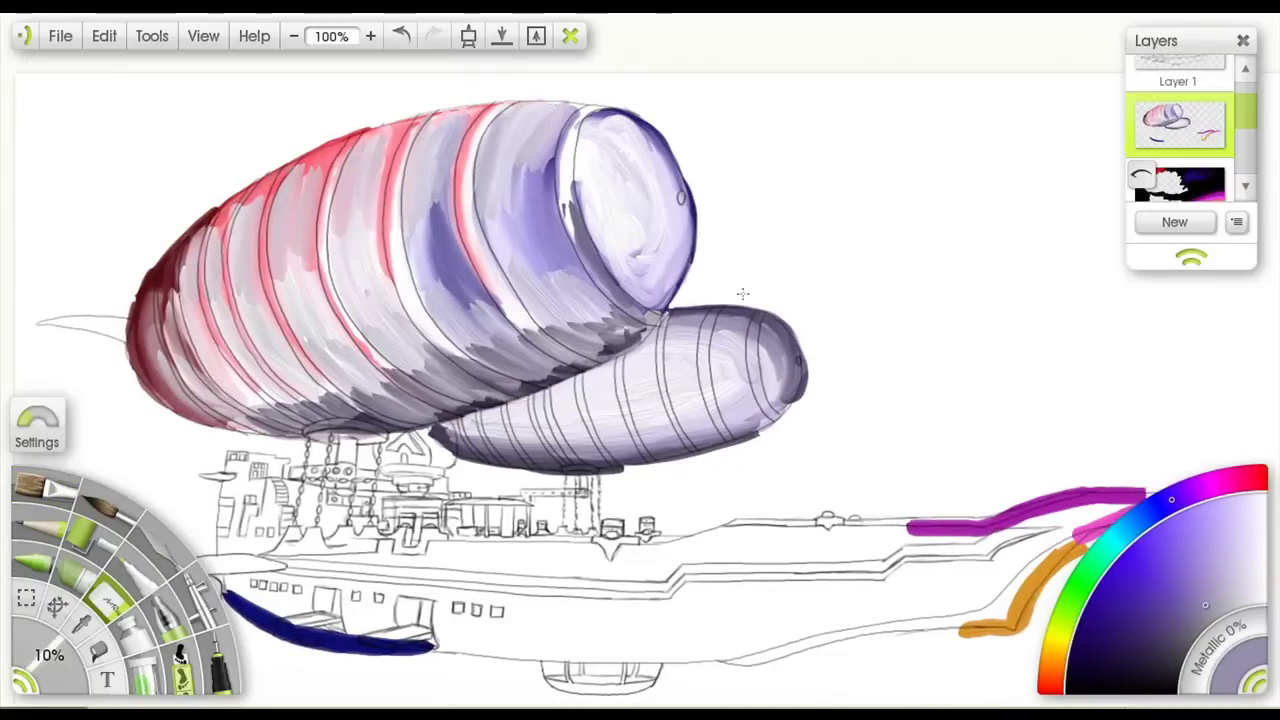
click(86, 487)
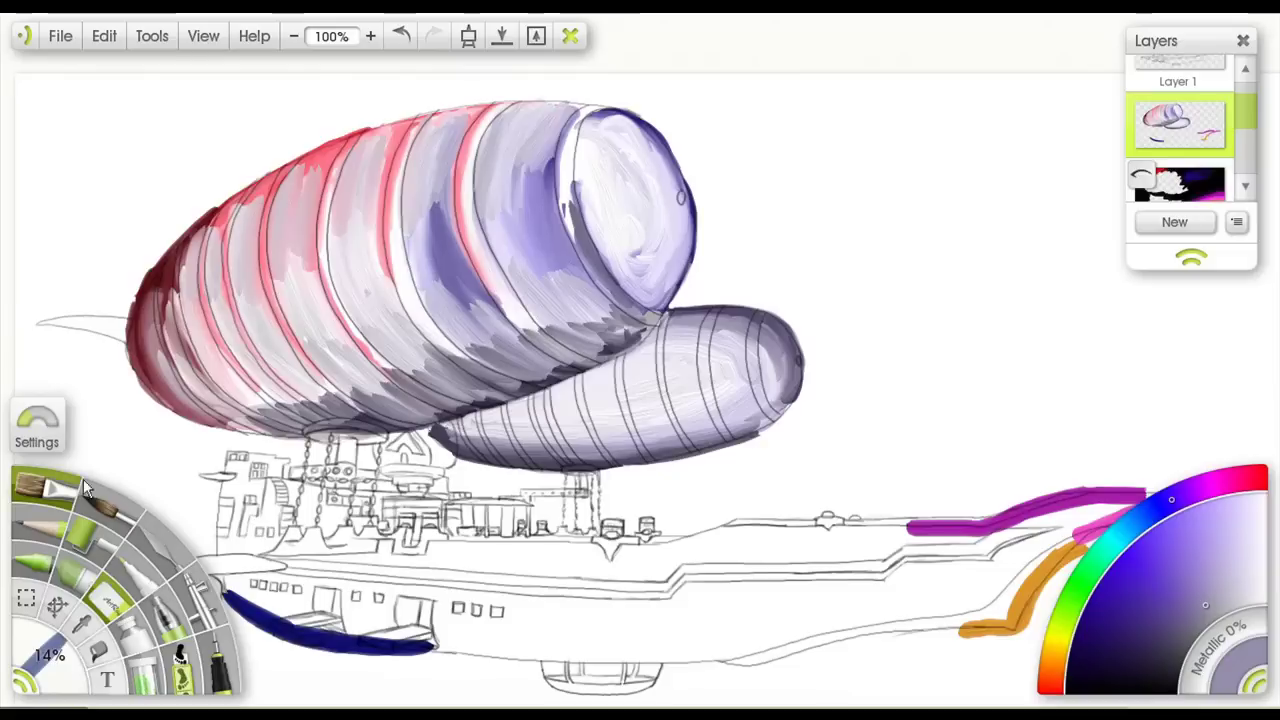
key(ctrl+z)
drag(625, 497, 687, 465)
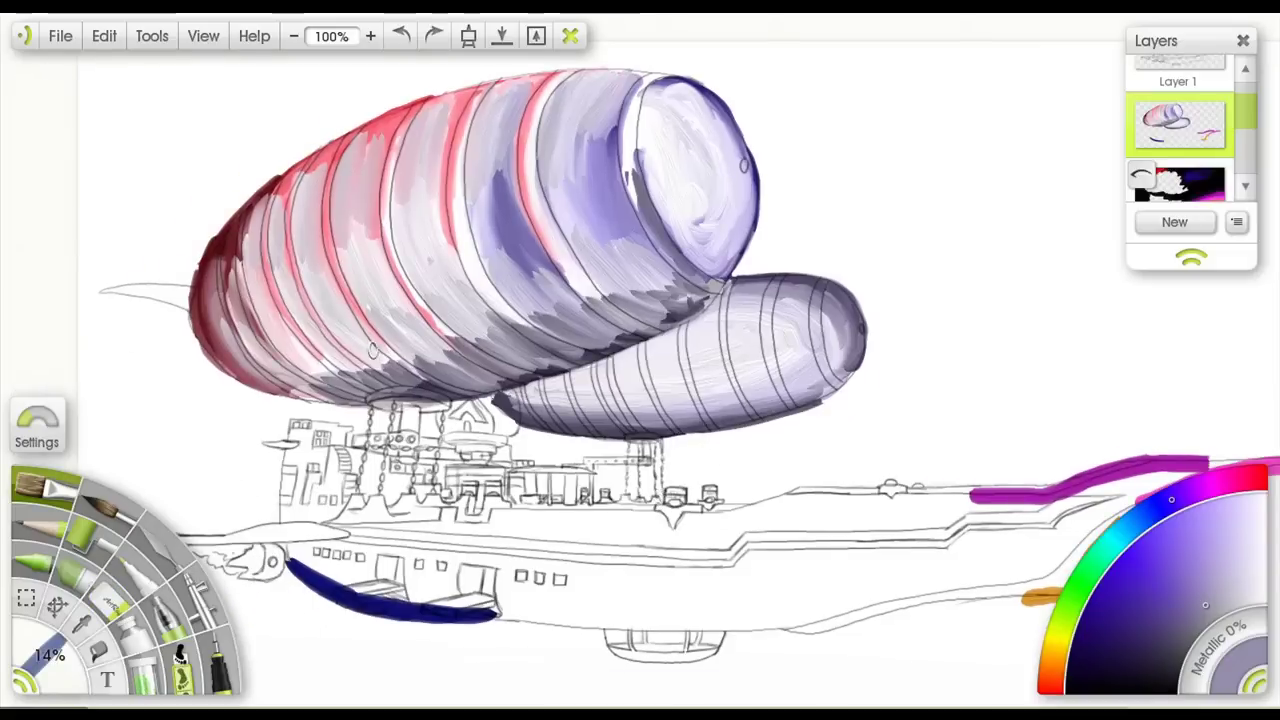
- Paint the large balloon's tail spike dark red above and pale grey-pink below, using colours sampled from the stern
drag(372, 350, 460, 407)
alt+click(295, 380)
drag(266, 337, 188, 346)
alt+click(307, 373)
mouse_move(274, 352)
mouse_down()
mouse_move(231, 356)
mouse_move(273, 366)
mouse_move(187, 352)
mouse_up()
alt+click(274, 356)
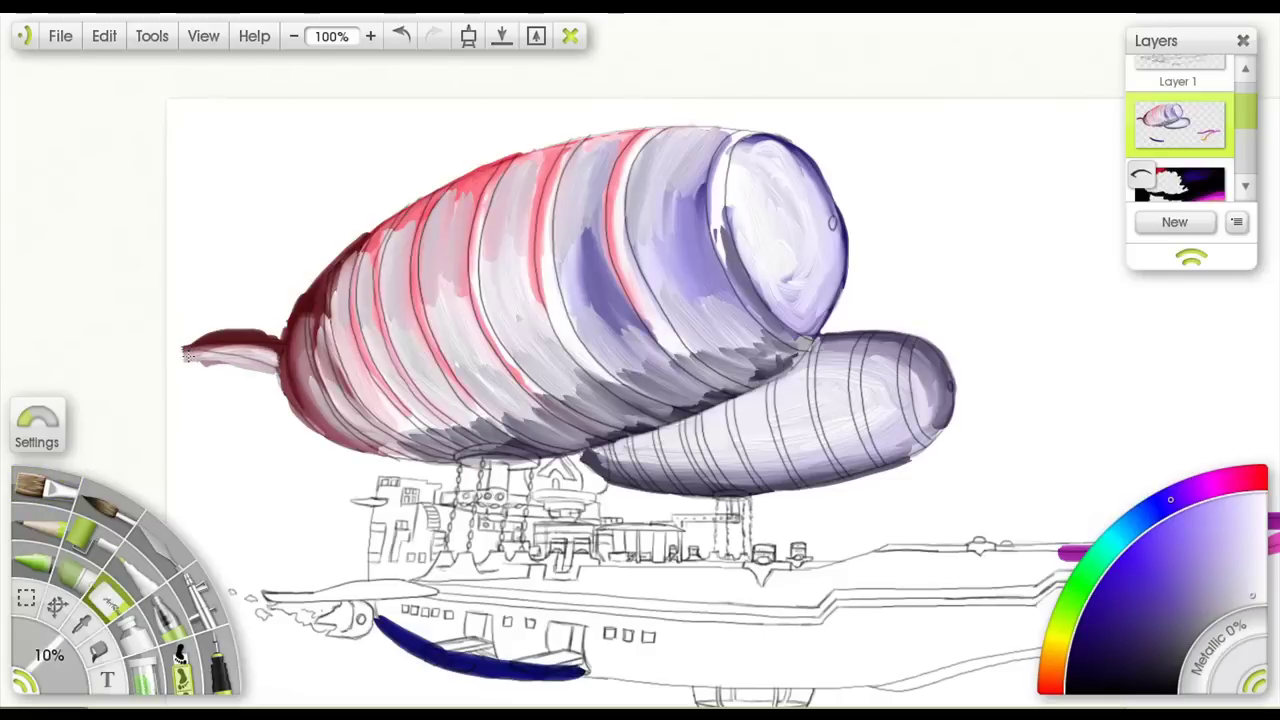
- Mix an orange-brown and block in the upper hull from the middle out to the tip of the prow
scroll(270, 333, down, 1)
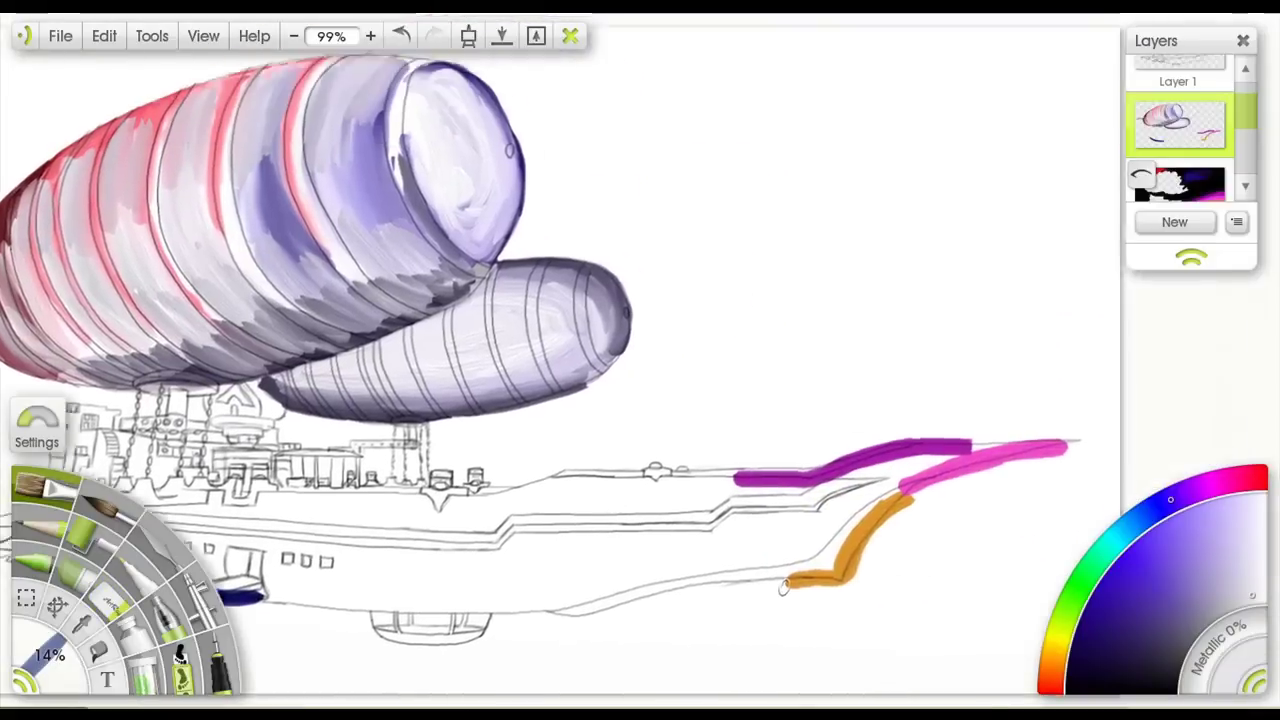
click(1175, 602)
click(1170, 617)
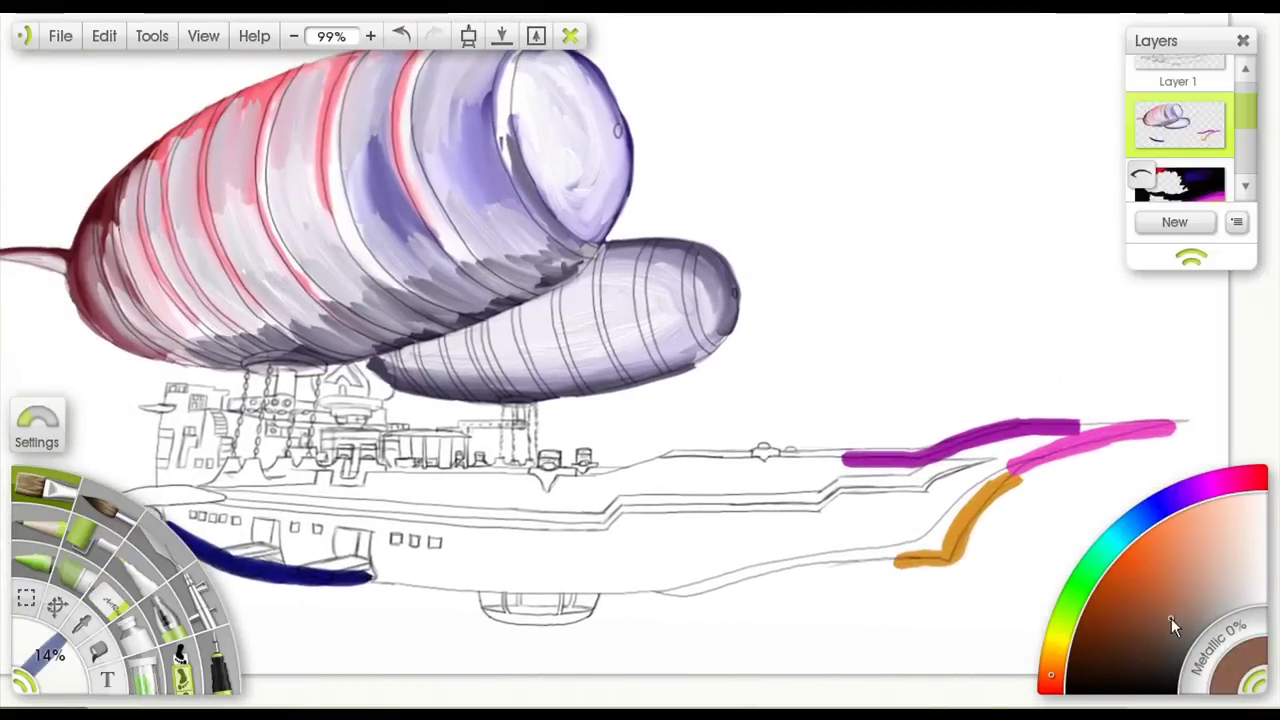
mouse_move(782, 456)
mouse_down()
mouse_move(905, 462)
mouse_move(708, 488)
mouse_up()
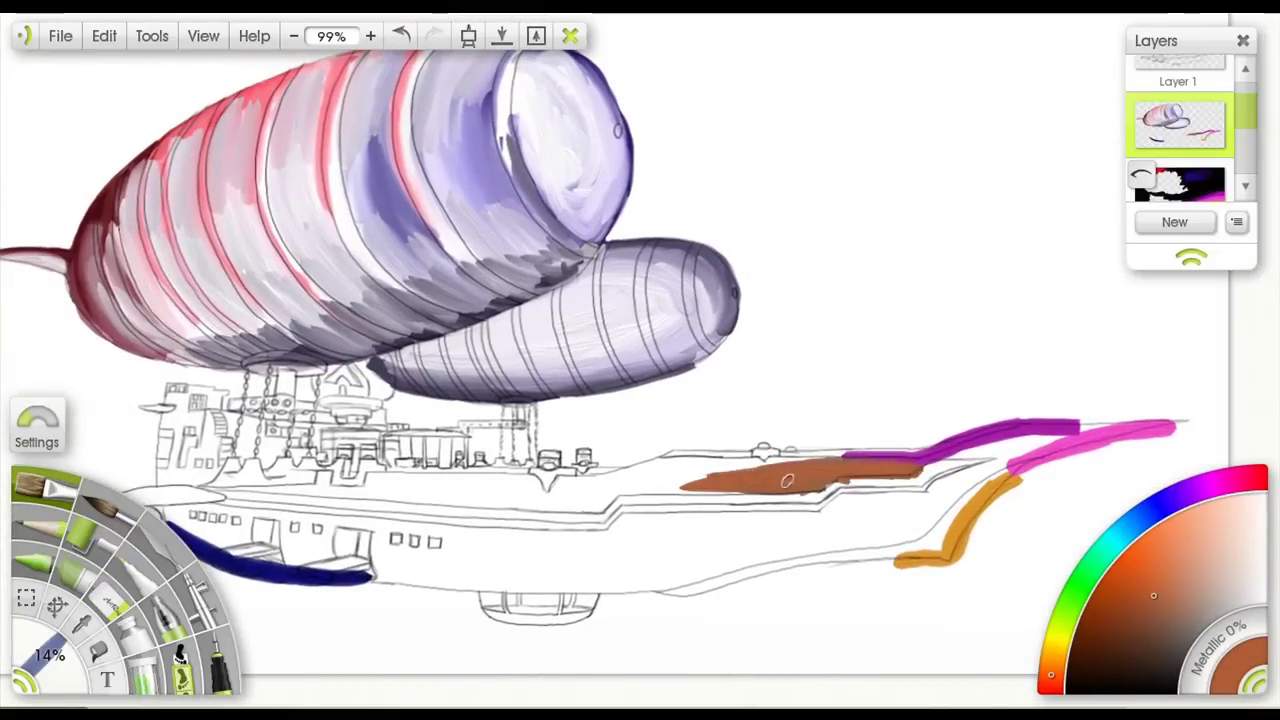
mouse_move(930, 466)
mouse_down()
mouse_move(1049, 439)
mouse_move(914, 514)
mouse_move(1050, 433)
mouse_move(1195, 422)
mouse_up()
drag(906, 452, 700, 460)
- Fill the remaining hull and the stern tower with orange-brown, blending it into the navy stroke along the underside
mouse_move(748, 532)
mouse_down()
mouse_move(540, 610)
mouse_move(580, 567)
mouse_move(440, 558)
mouse_move(790, 475)
mouse_up()
mouse_move(900, 505)
mouse_down()
mouse_move(530, 514)
mouse_move(558, 525)
mouse_move(804, 512)
mouse_move(631, 492)
mouse_up()
mouse_move(545, 535)
mouse_down()
mouse_move(440, 518)
mouse_move(770, 548)
mouse_move(345, 476)
mouse_move(630, 545)
mouse_move(300, 495)
mouse_move(360, 512)
mouse_up()
mouse_move(655, 553)
mouse_down()
mouse_move(333, 465)
mouse_move(529, 536)
mouse_move(356, 480)
mouse_move(797, 515)
mouse_move(560, 477)
mouse_up()
mouse_move(374, 459)
mouse_down()
mouse_move(370, 354)
mouse_move(392, 357)
mouse_move(402, 450)
mouse_move(516, 465)
mouse_move(495, 434)
mouse_move(575, 472)
mouse_move(629, 458)
mouse_move(526, 447)
mouse_move(779, 446)
mouse_move(597, 540)
mouse_move(679, 465)
mouse_up()
mouse_move(378, 449)
mouse_down()
mouse_move(606, 449)
mouse_move(514, 464)
mouse_up()
- Blend sampled reddish pink along the prow's lower edge and magenta along its upper edge
alt+click(812, 526)
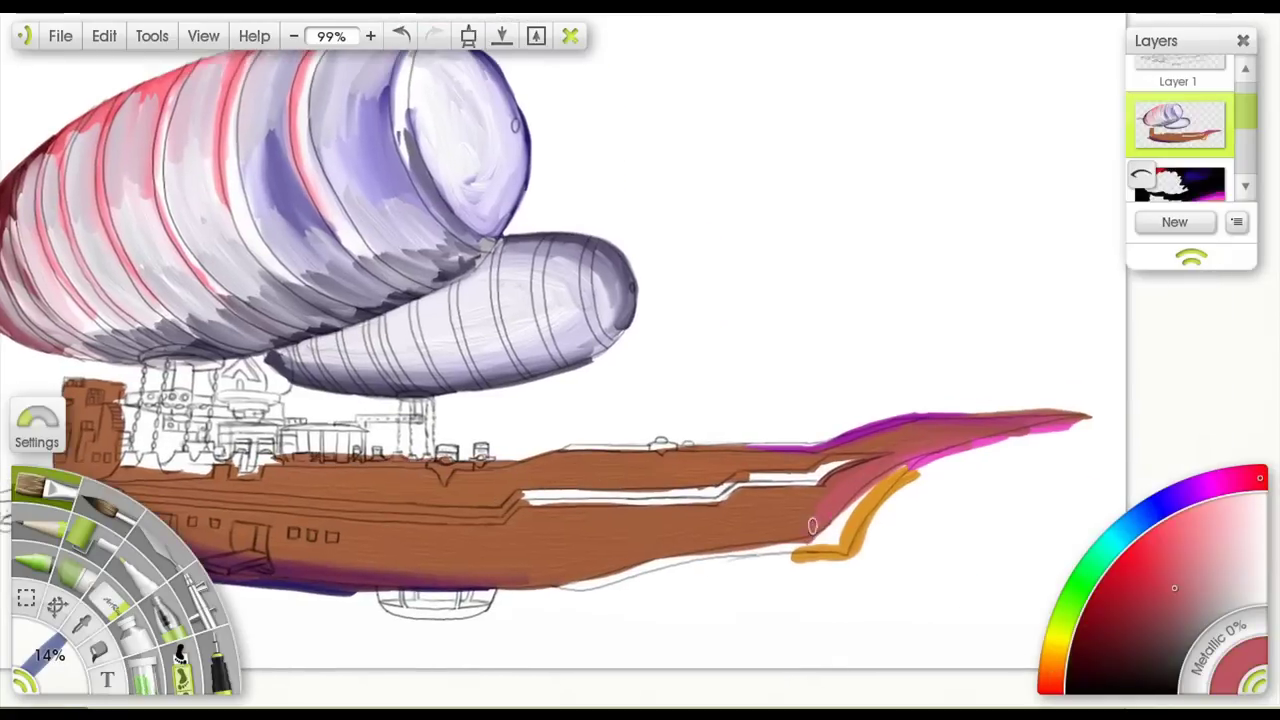
alt+click(958, 433)
mouse_move(870, 440)
mouse_down()
mouse_move(1005, 412)
mouse_move(1085, 418)
mouse_move(1085, 431)
mouse_up()
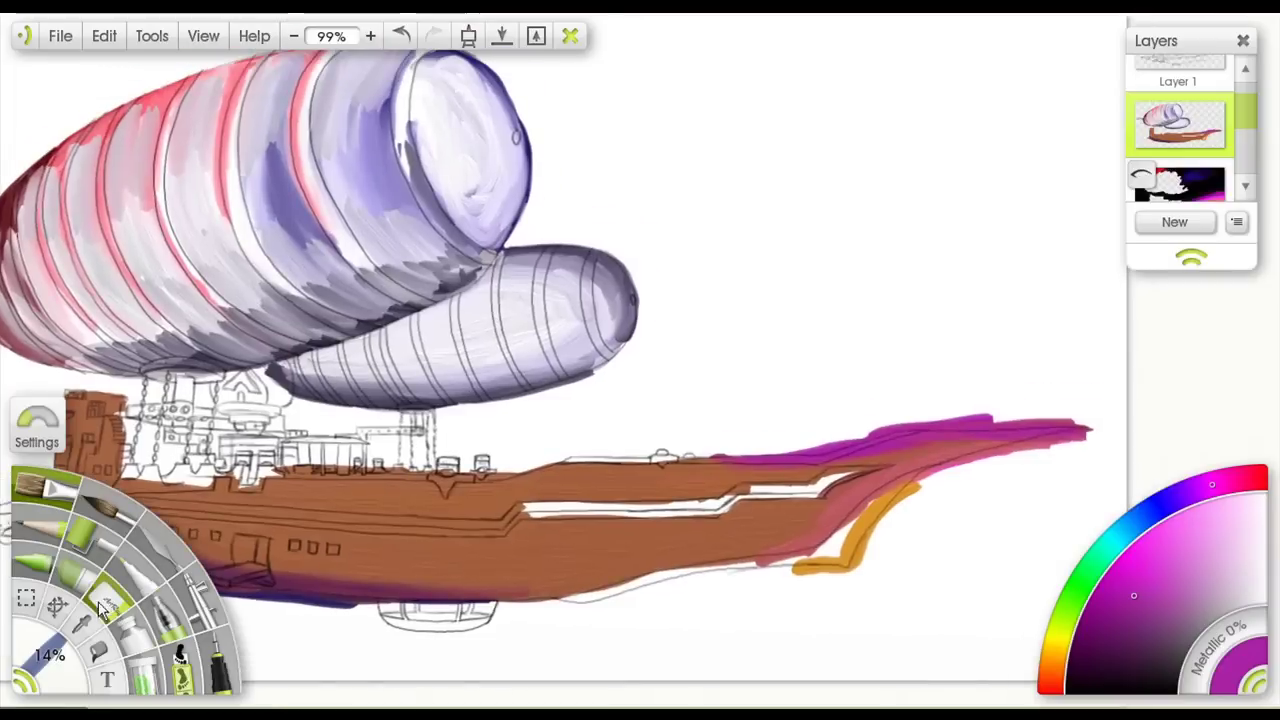
- Enlarge the eraser to 27% and trim the overspill around the magenta prow and the orange bow fin
mouse_move(946, 496)
mouse_down()
mouse_move(982, 508)
mouse_move(1090, 459)
mouse_up()
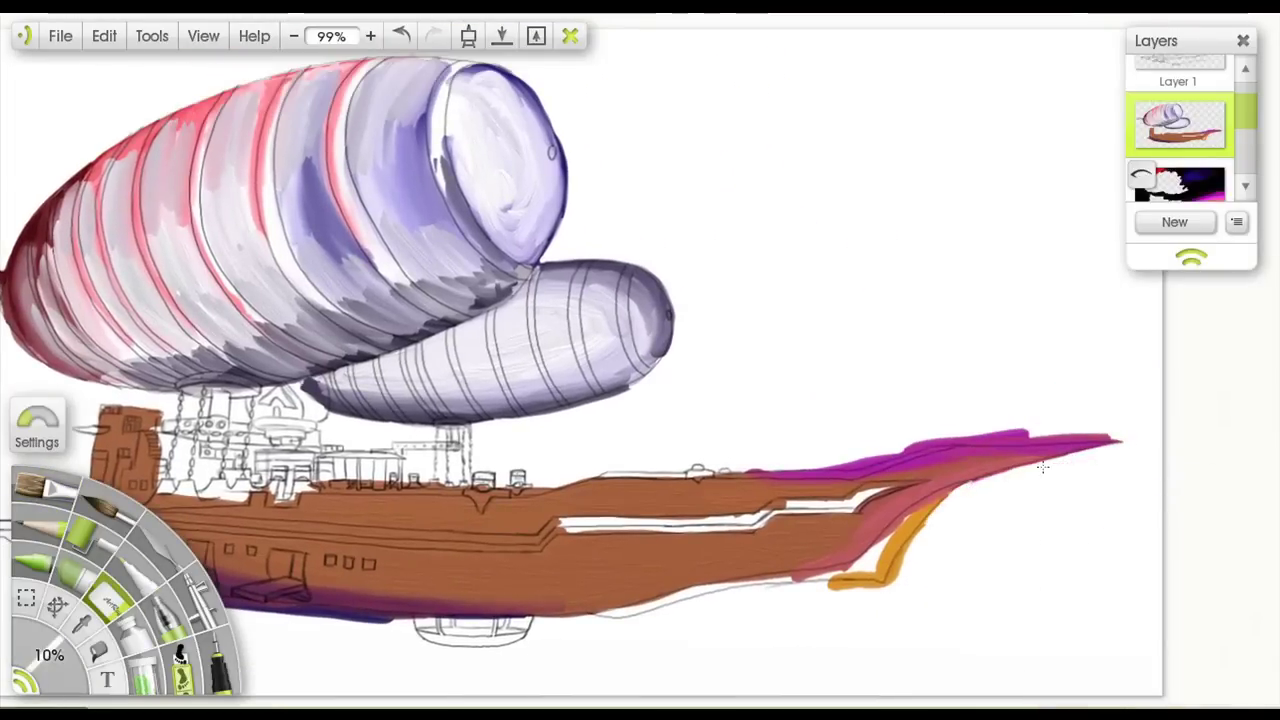
drag(940, 445, 1088, 439)
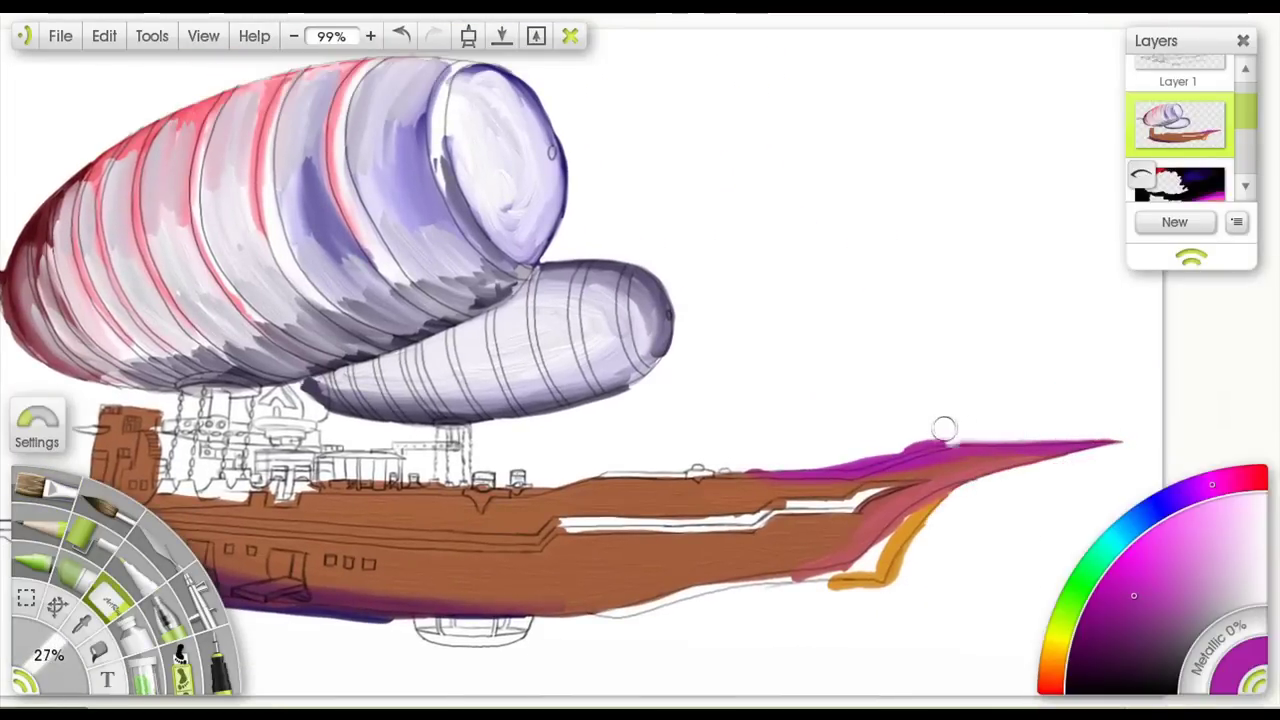
drag(975, 428, 1049, 388)
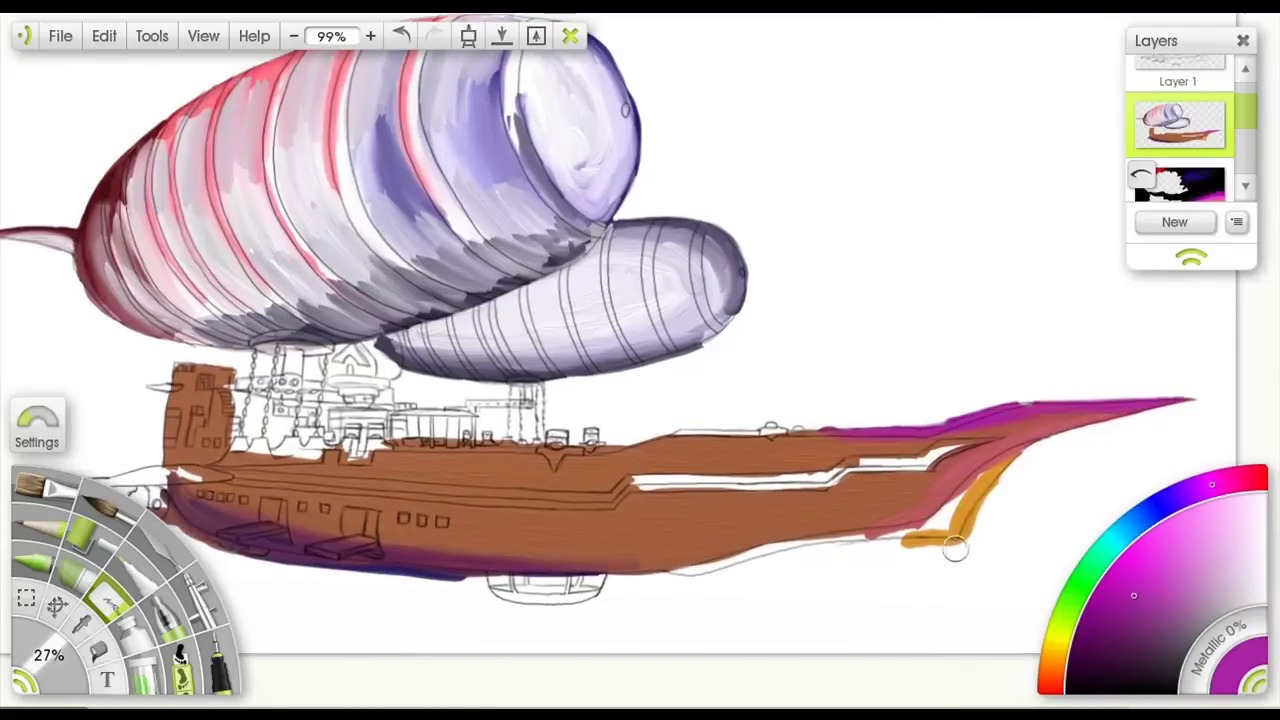
drag(1000, 483, 1240, 458)
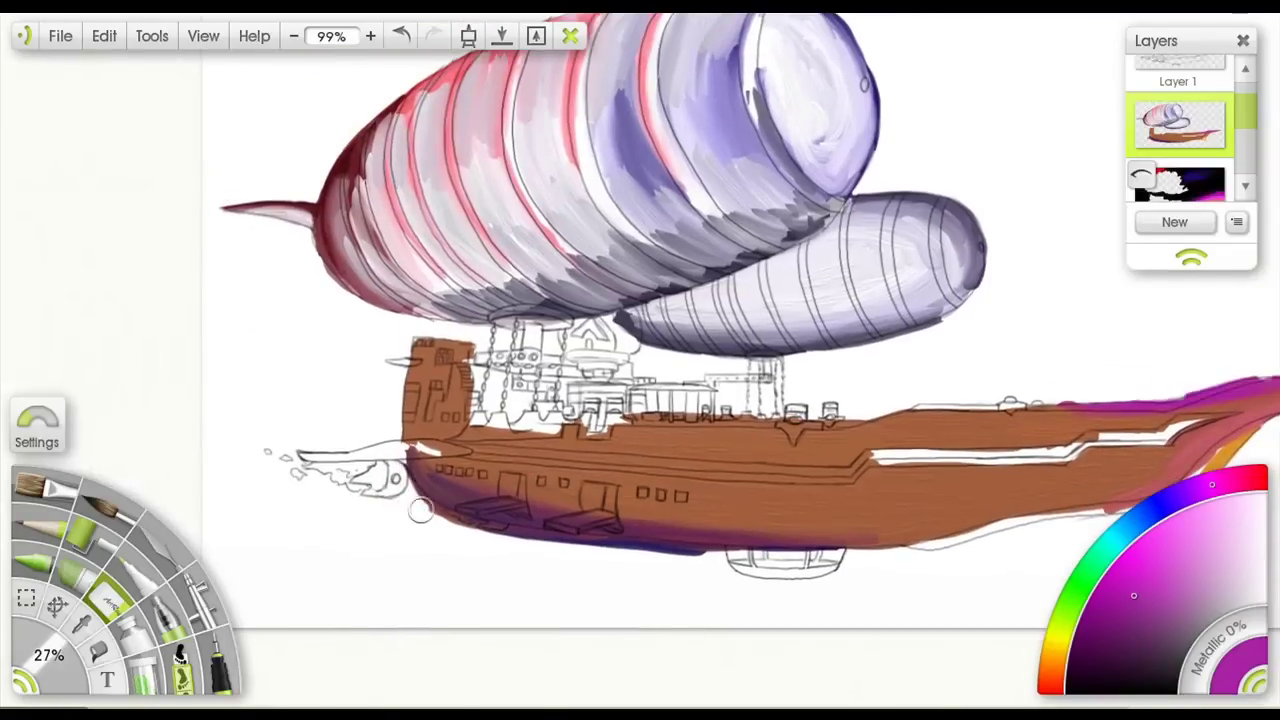
- Erase the stray paint below the hull, around the stern tower and wing, and at the small balloon's stern
drag(462, 530, 704, 552)
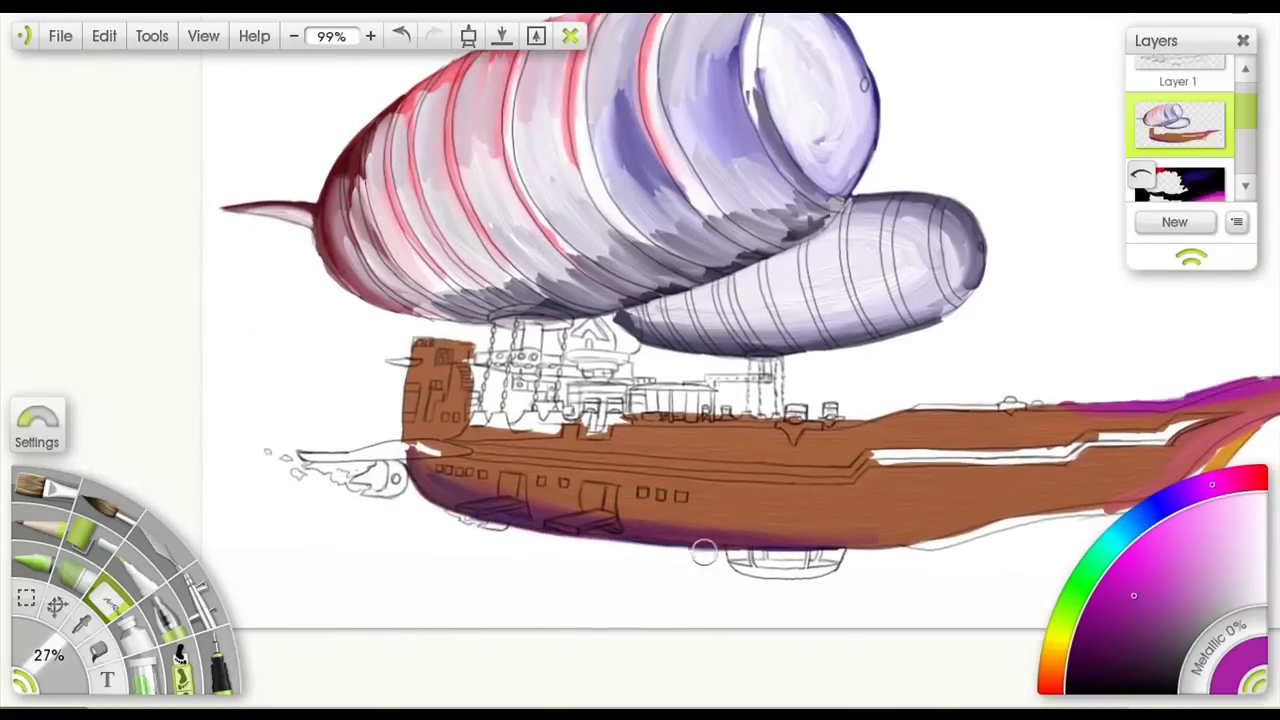
drag(810, 577, 738, 615)
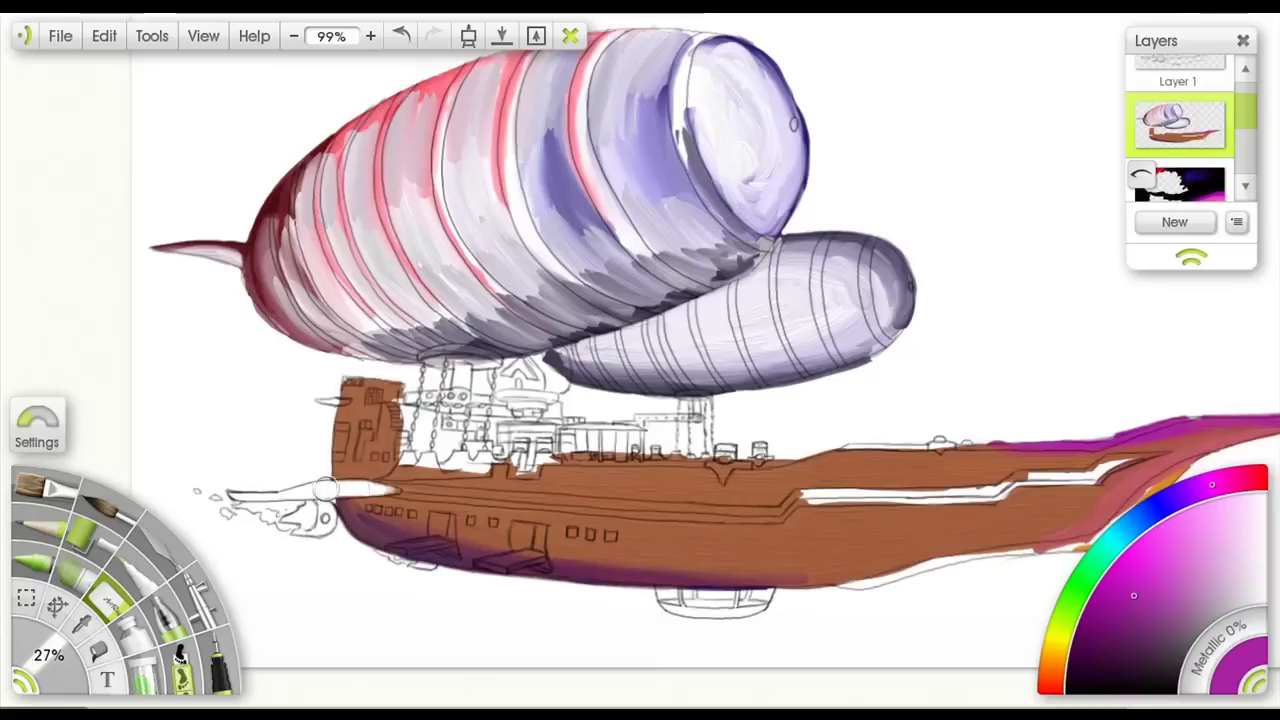
drag(347, 336, 309, 414)
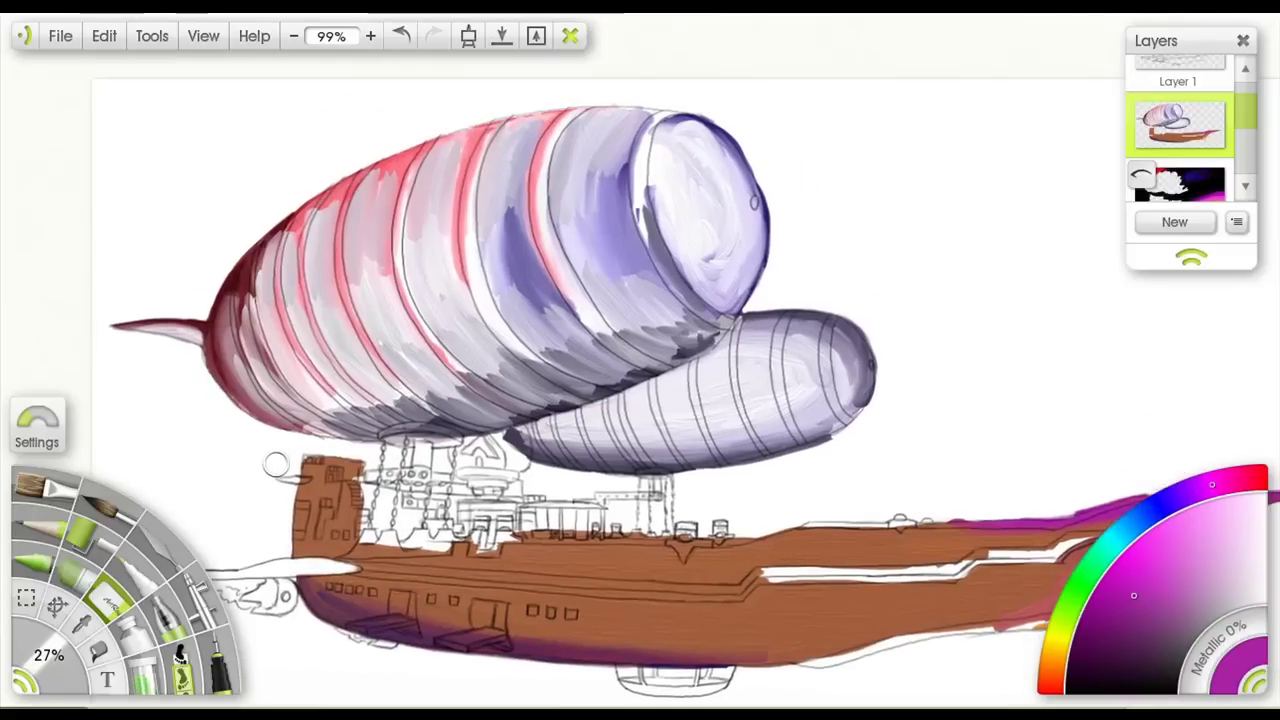
mouse_move(744, 471)
mouse_down()
mouse_move(469, 334)
mouse_move(479, 391)
mouse_up()
drag(551, 374, 623, 399)
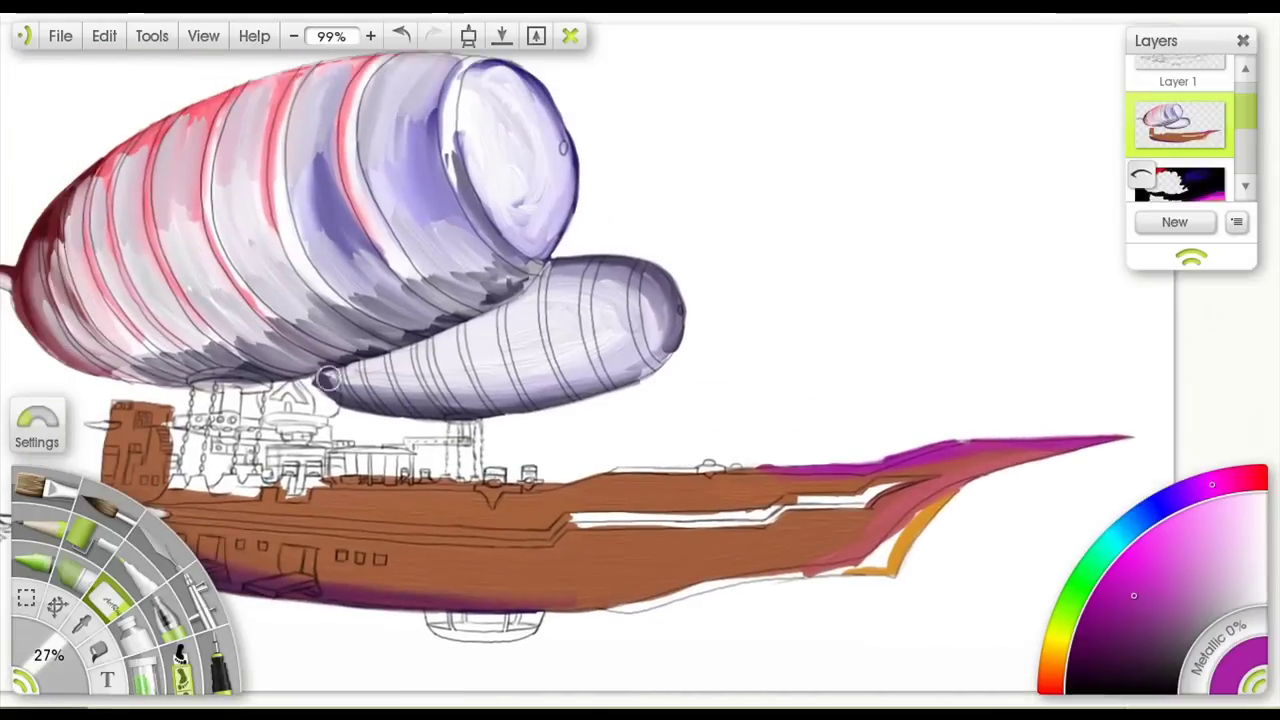
- Shade the stern tower and the length of the hull with dark brown brush strokes
alt+click(328, 382)
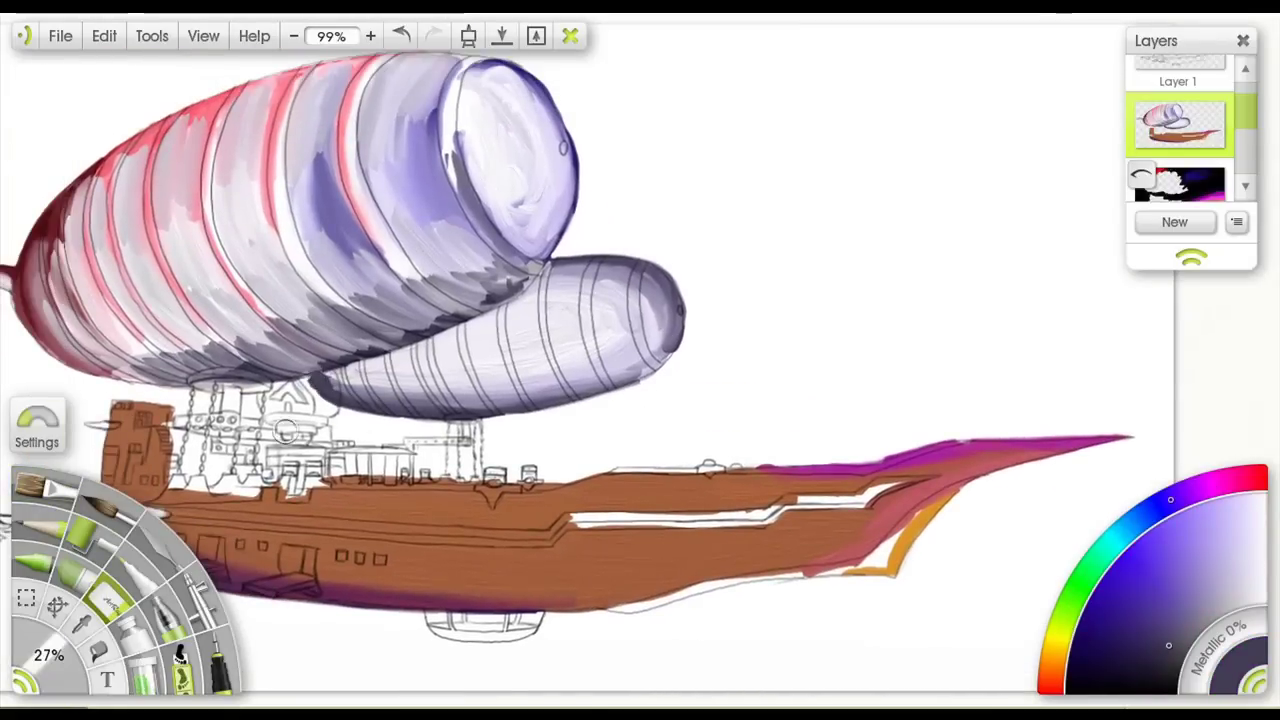
mouse_move(420, 430)
mouse_down()
mouse_move(530, 400)
mouse_move(495, 398)
mouse_up()
alt+click(442, 538)
mouse_move(442, 538)
mouse_down()
mouse_move(585, 551)
mouse_move(395, 530)
mouse_move(850, 522)
mouse_move(595, 558)
mouse_move(903, 515)
mouse_move(626, 506)
mouse_move(656, 485)
mouse_move(890, 465)
mouse_move(684, 460)
mouse_move(310, 512)
mouse_move(220, 500)
mouse_move(369, 496)
mouse_move(195, 450)
mouse_move(245, 381)
mouse_up()
mouse_move(237, 428)
mouse_down()
mouse_move(400, 475)
mouse_move(520, 465)
mouse_move(440, 530)
mouse_move(590, 560)
mouse_up()
drag(226, 524, 540, 525)
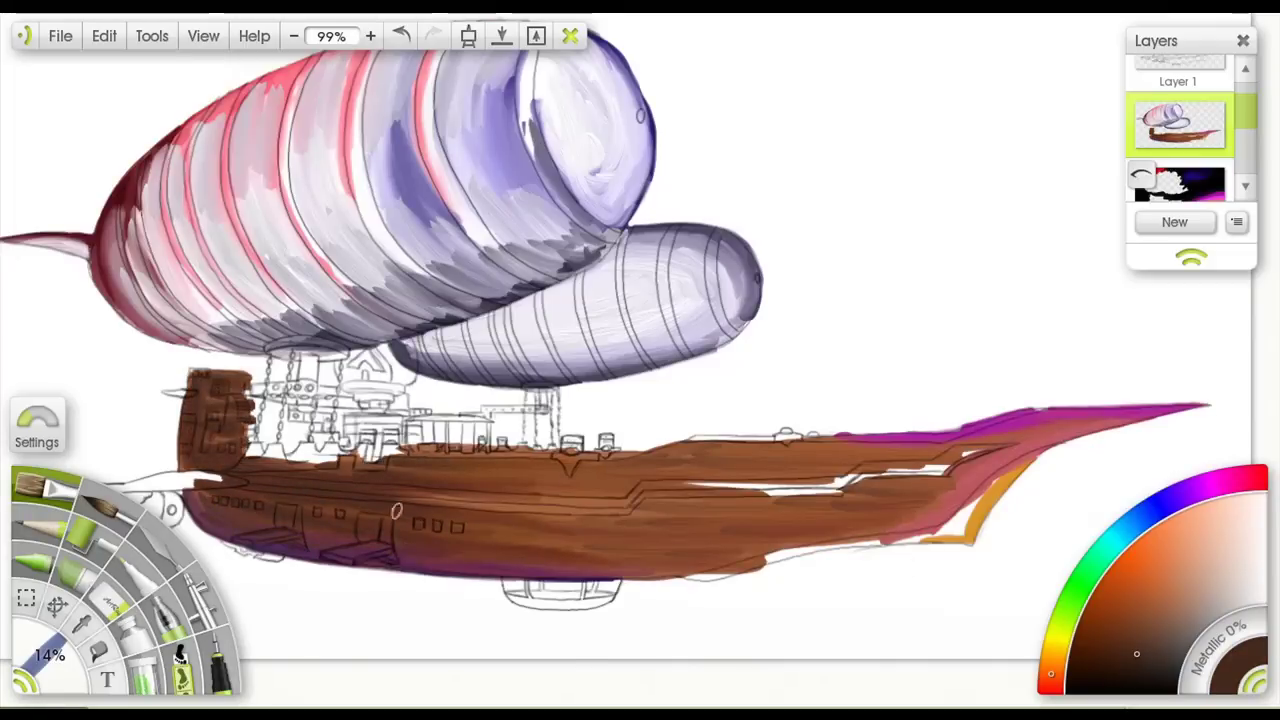
- Blend sampled mid-brown strokes over the middle and bow of the hull, covering most of the white stripe
mouse_move(430, 515)
mouse_down()
mouse_move(736, 556)
mouse_move(810, 505)
mouse_move(605, 515)
mouse_move(720, 495)
mouse_move(588, 484)
mouse_up()
alt+click(570, 487)
alt+click(588, 484)
mouse_move(490, 515)
mouse_down()
mouse_move(600, 540)
mouse_move(799, 457)
mouse_up()
drag(889, 512, 849, 517)
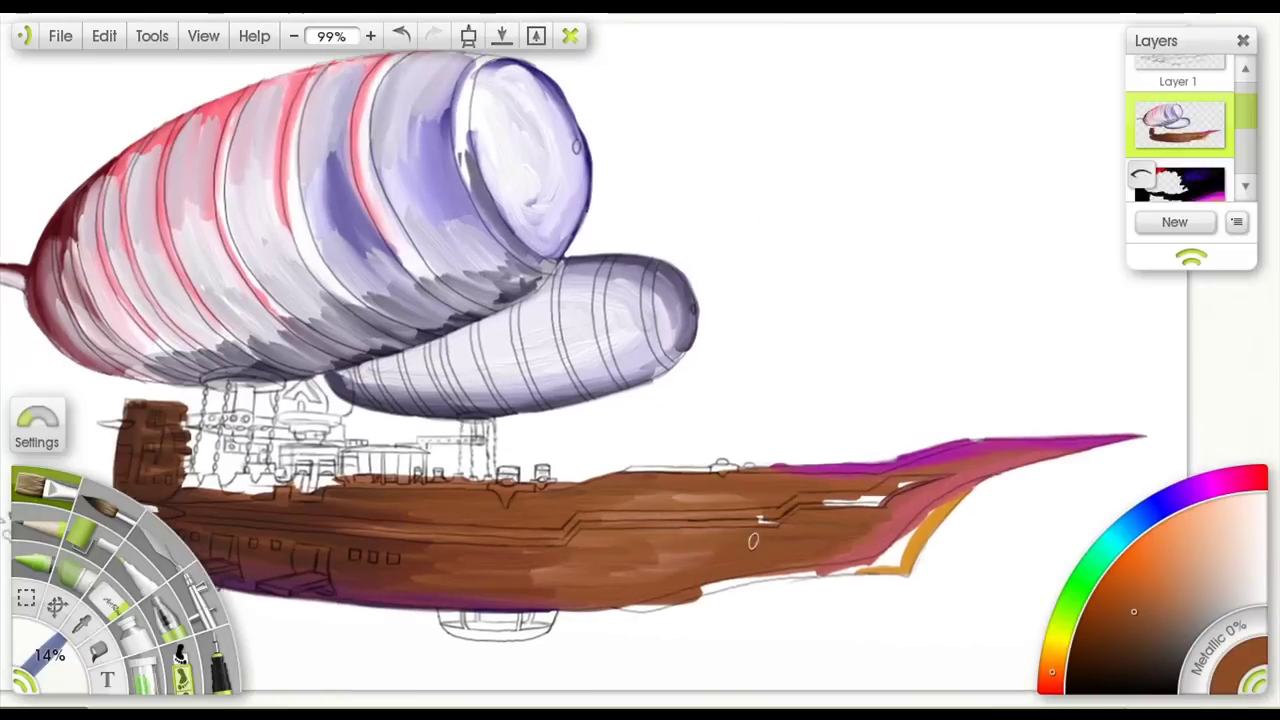
- Check the Background copy reference layer and paint the keel strip and bow fin grey with an orange outer edge
scroll(1238, 135, down, 3)
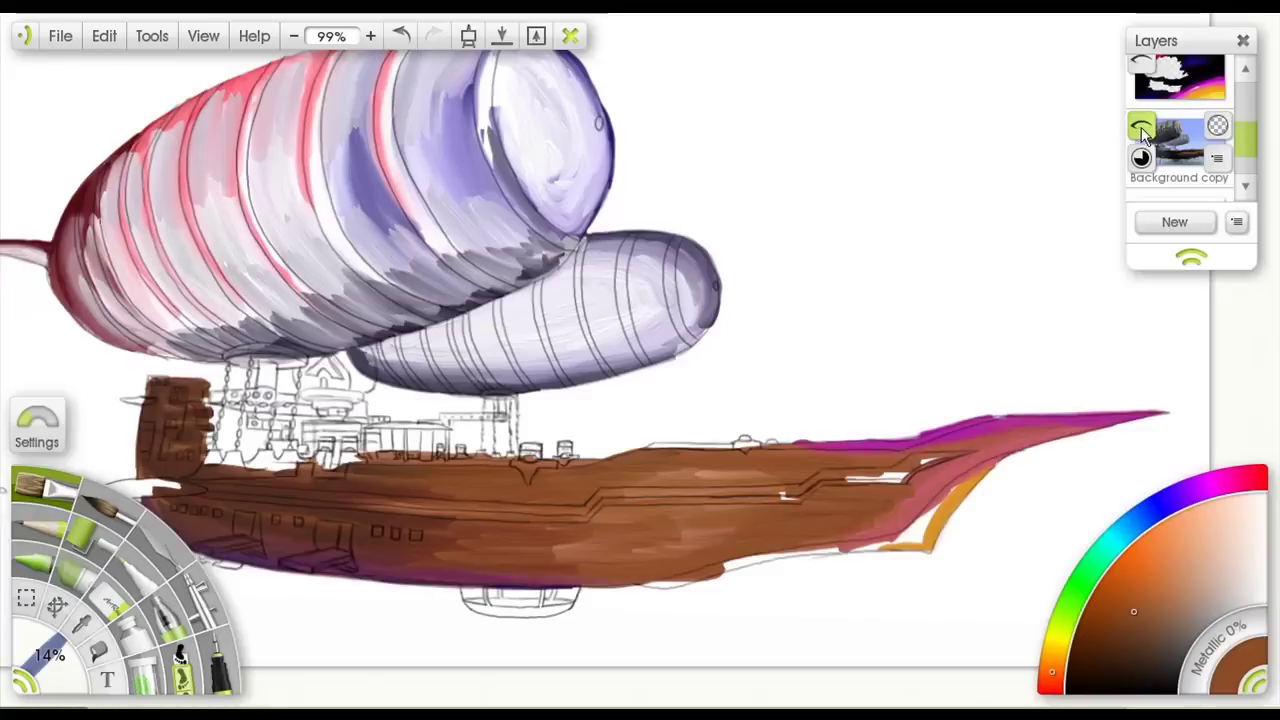
click(1140, 128)
click(1140, 128)
scroll(1240, 100, up, 4)
alt+click(924, 496)
alt+click(925, 533)
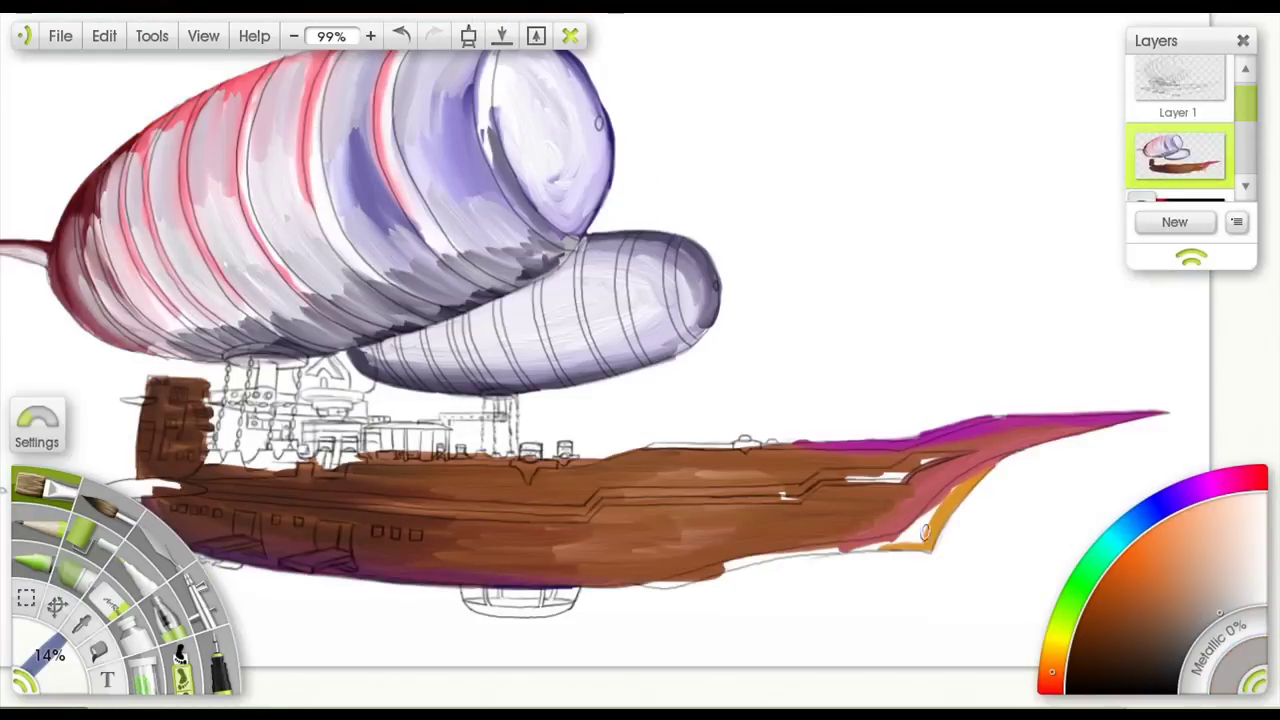
drag(660, 592, 772, 561)
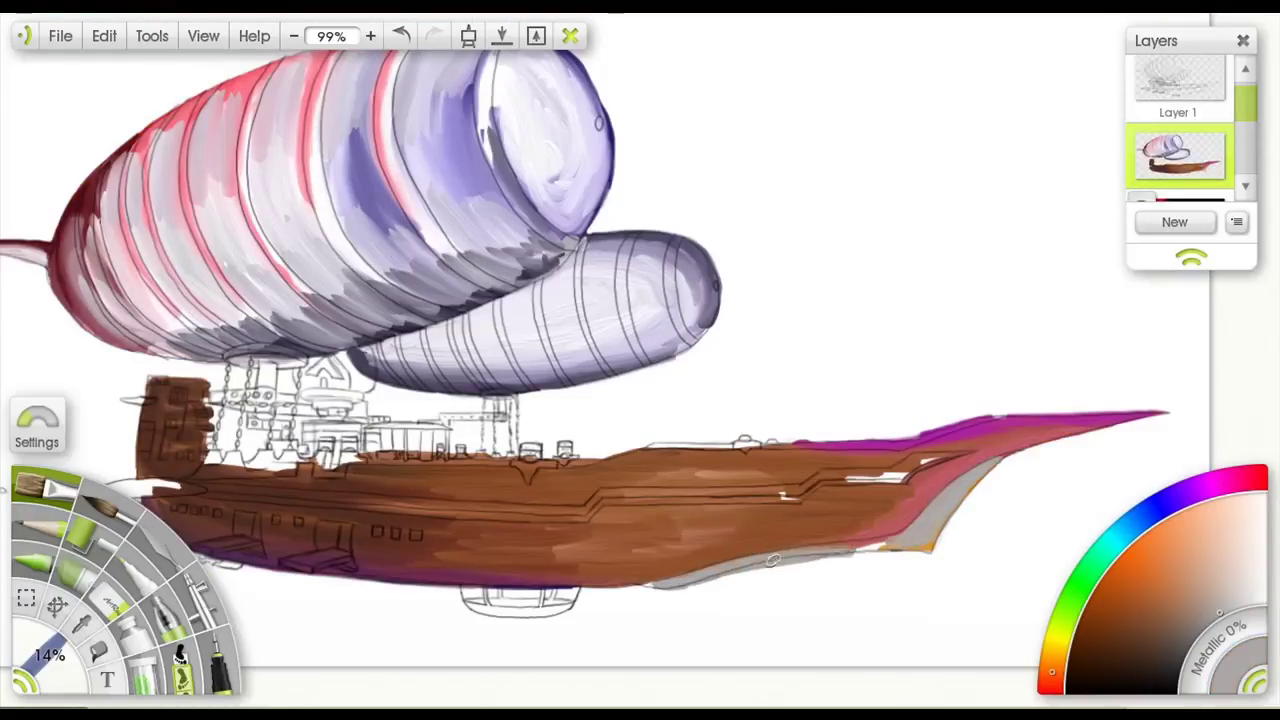
alt+click(930, 548)
mouse_move(935, 545)
mouse_down()
mouse_move(1005, 465)
mouse_move(880, 556)
mouse_up()
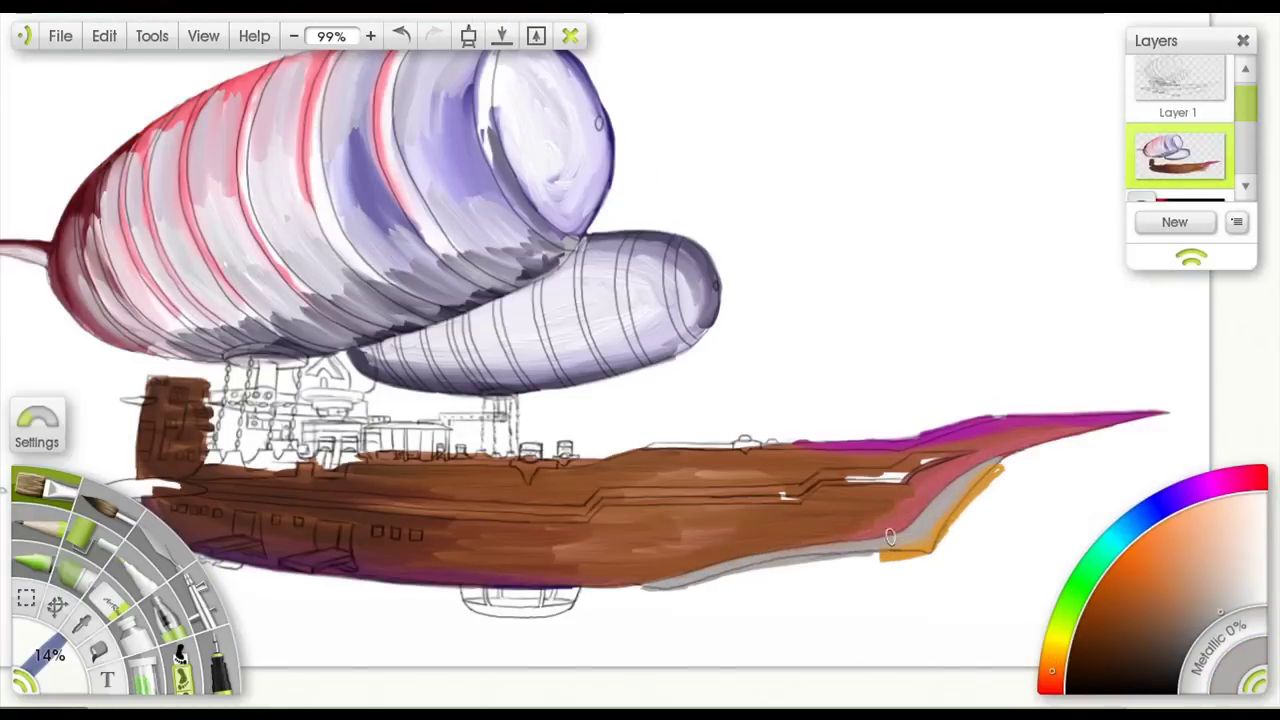
- Add a mauve-grey band along the rail on top of the bow and reduce the brush to 6%
alt+click(773, 547)
drag(636, 441, 901, 428)
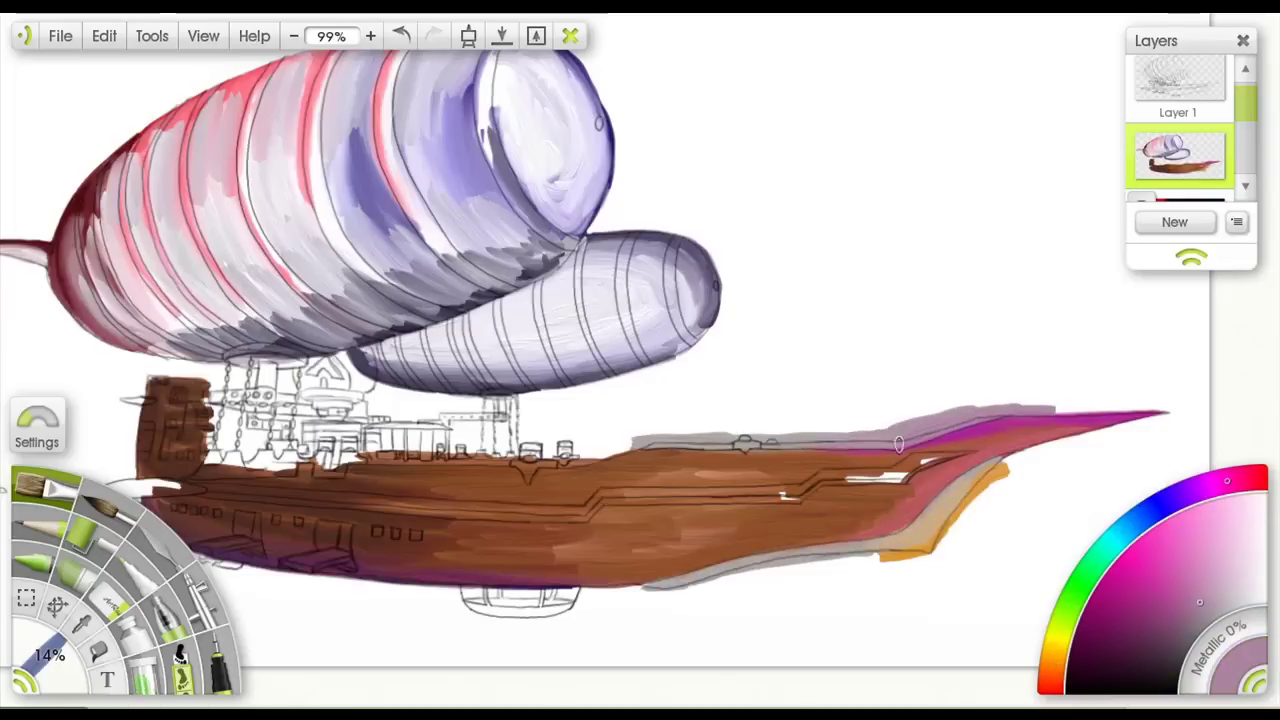
drag(507, 465, 667, 505)
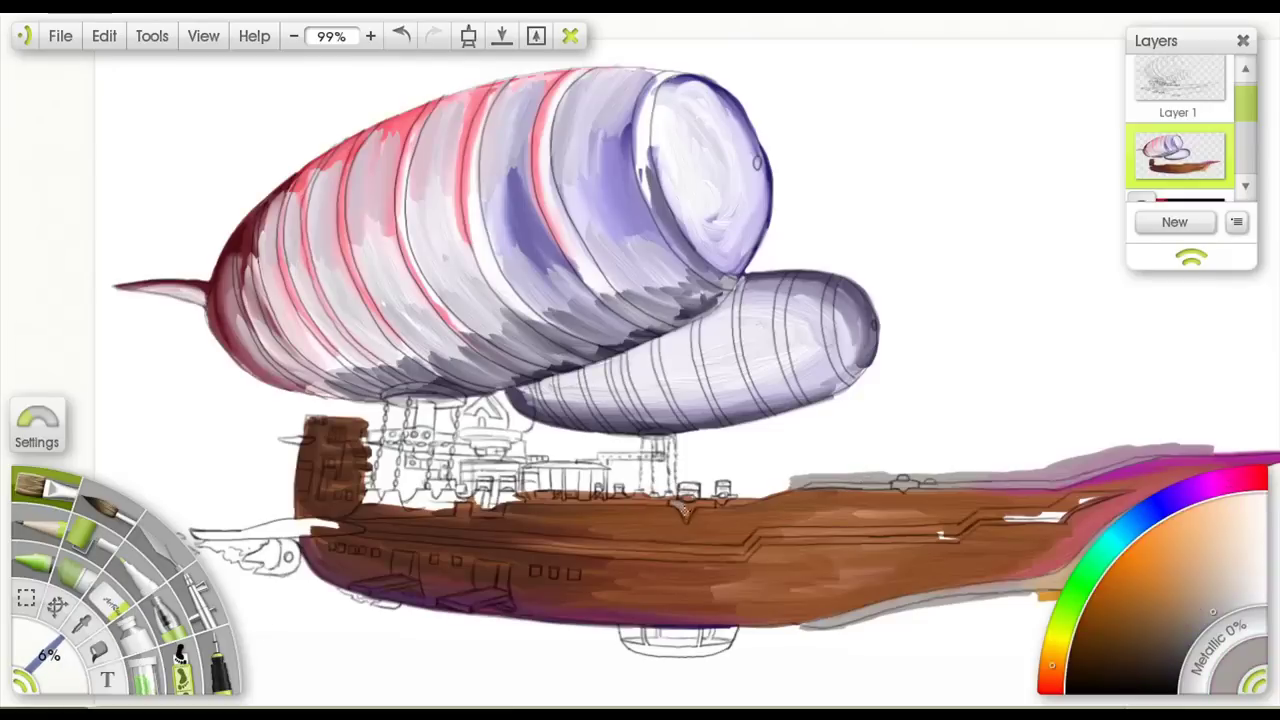
- Paint the jagged deck trim beside the stern tower and the stern engine grey, and save the painting
drag(452, 507, 518, 483)
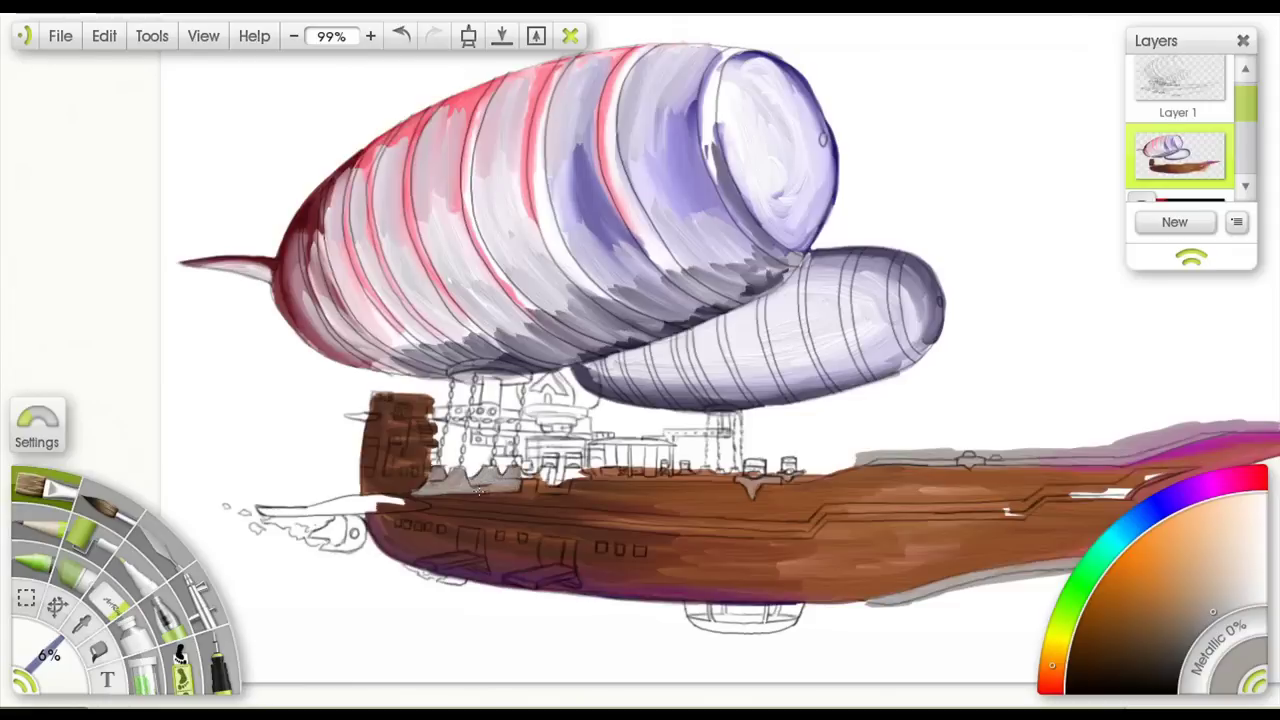
key(ctrl+s)
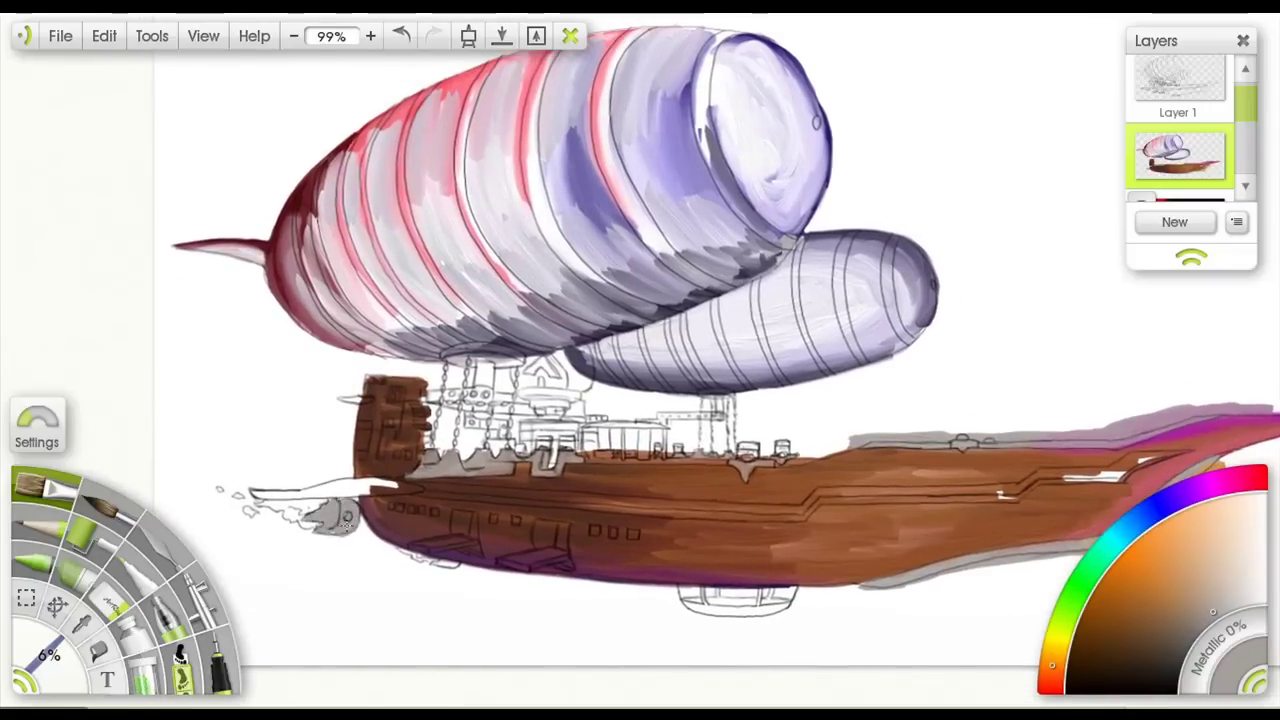
alt+click(335, 510)
- Paint the long stern fin and the two small platforms on the hull's side with a lighter grey
click(1229, 598)
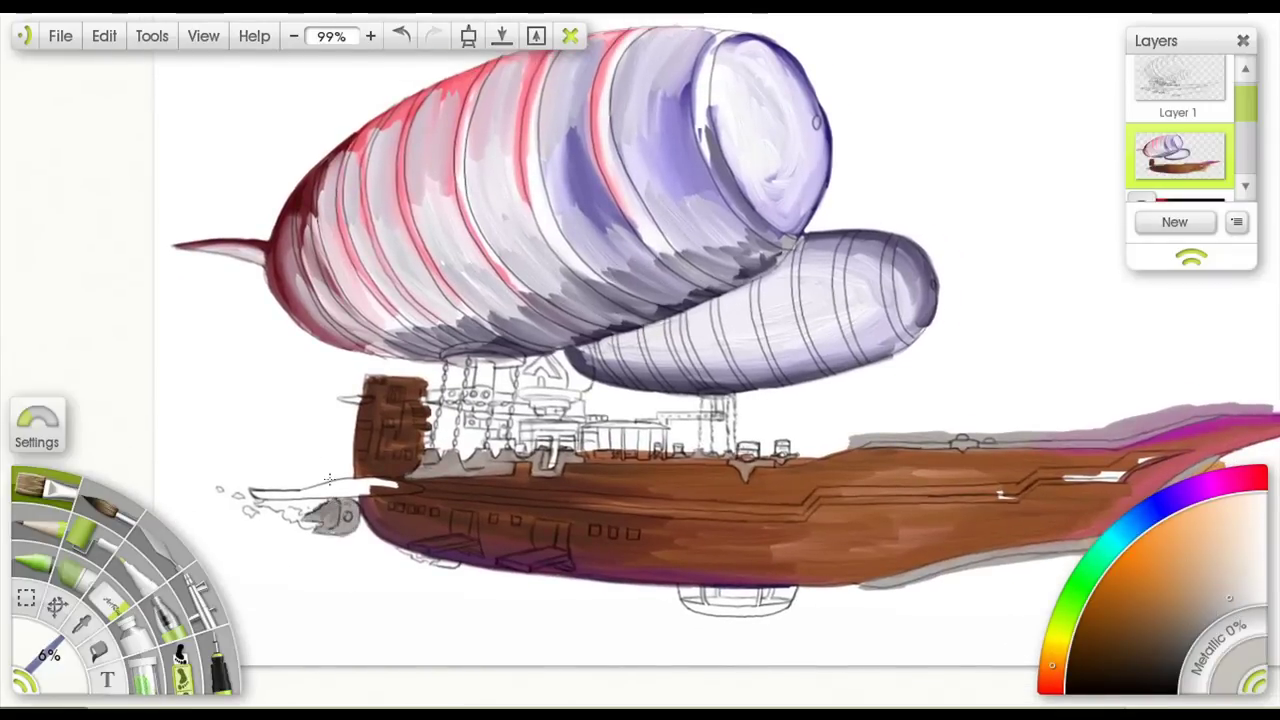
mouse_move(254, 492)
mouse_down()
mouse_move(392, 490)
mouse_move(293, 452)
mouse_up()
mouse_move(352, 508)
mouse_down()
mouse_move(400, 500)
mouse_move(345, 508)
mouse_up()
mouse_move(432, 518)
mouse_down()
mouse_move(480, 518)
mouse_move(440, 522)
mouse_move(455, 512)
mouse_up()
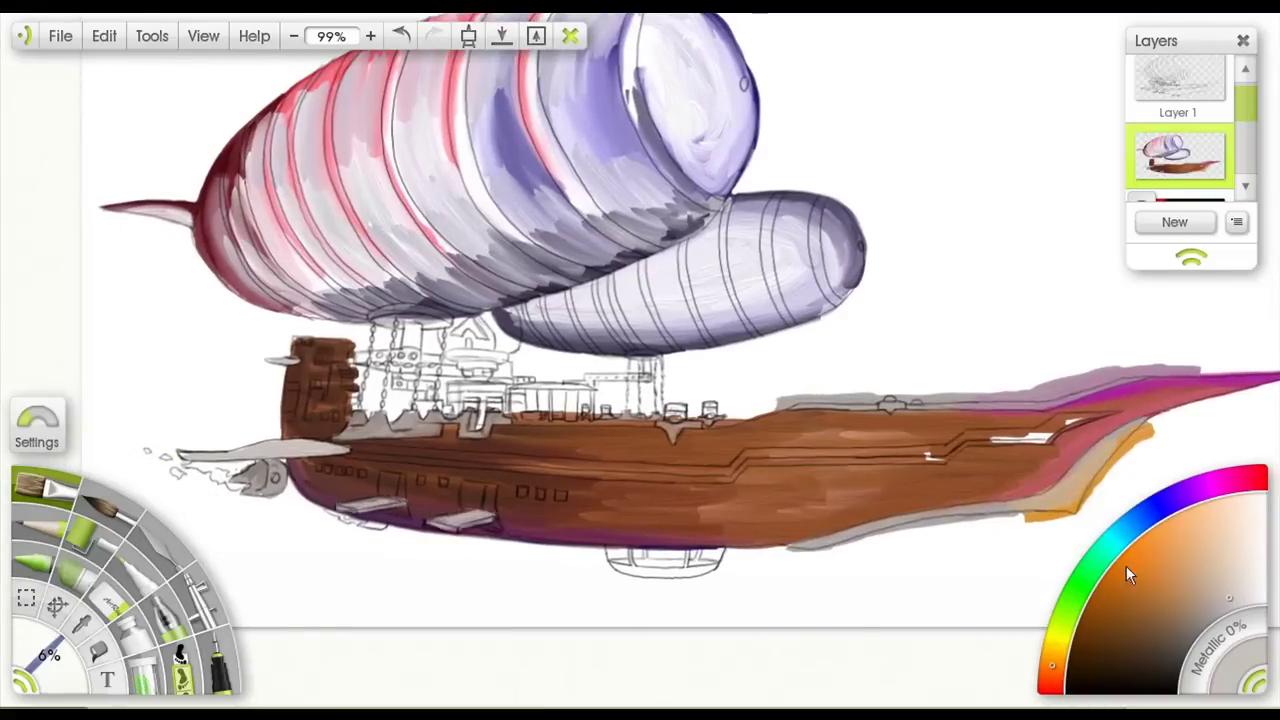
- Darken the two hatch openings above the hull platforms with near-black and blend in sampled dark brown
click(1138, 652)
alt+click(405, 490)
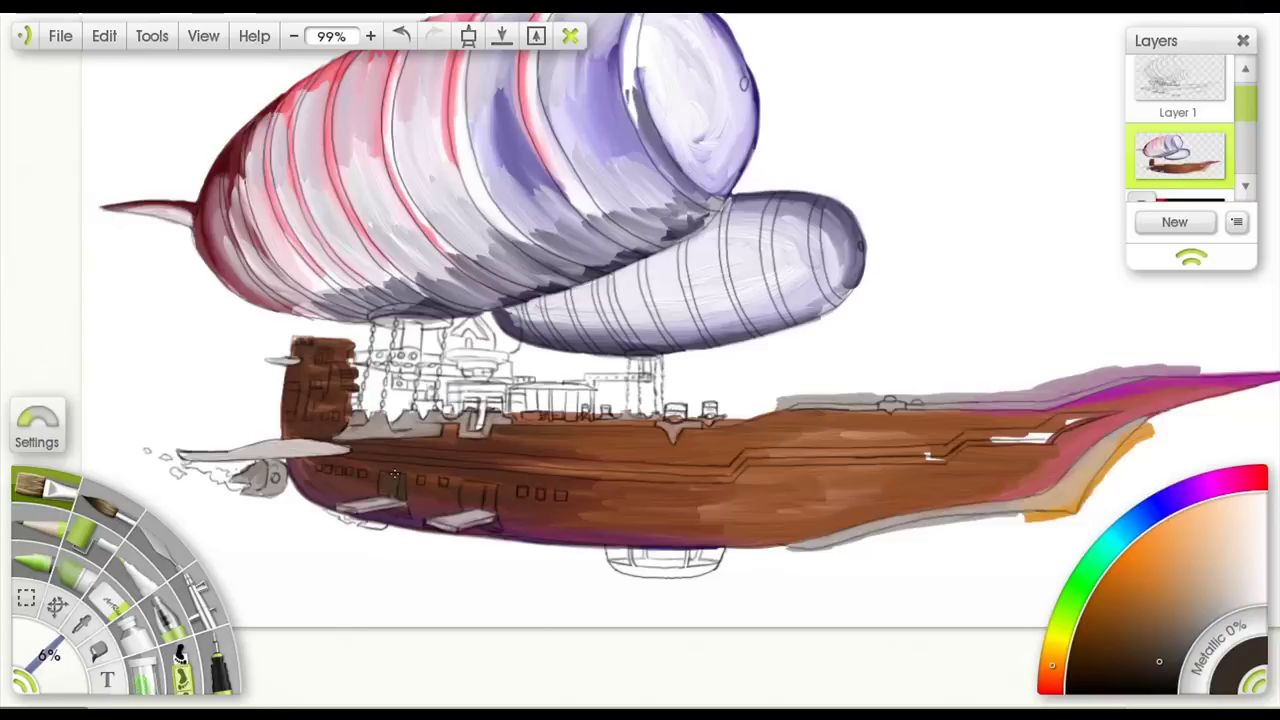
drag(384, 492, 398, 502)
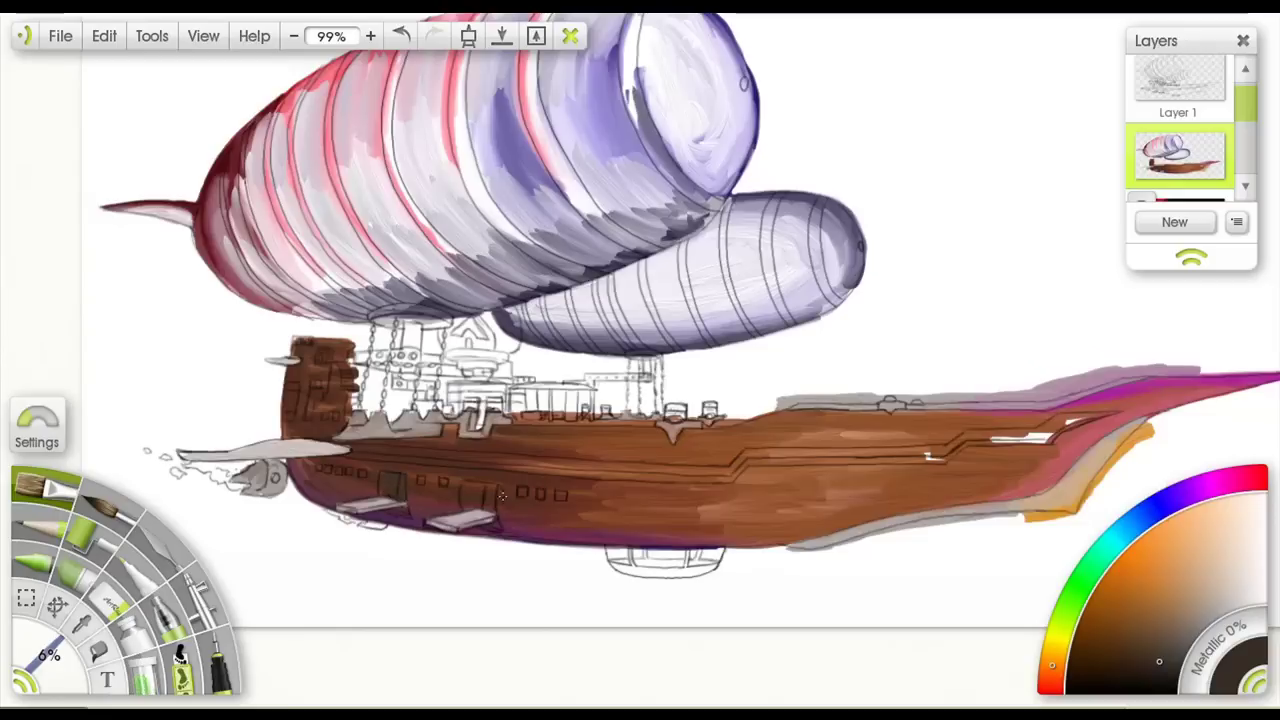
click(1160, 677)
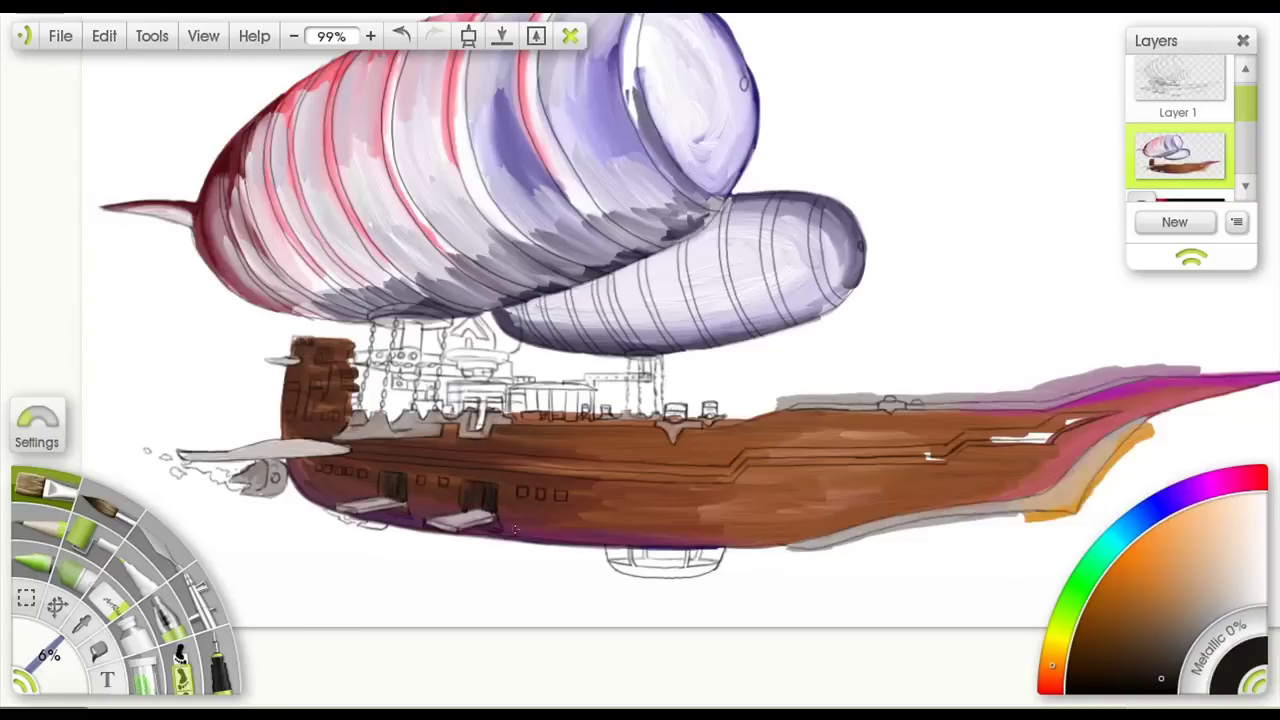
alt+click(471, 494)
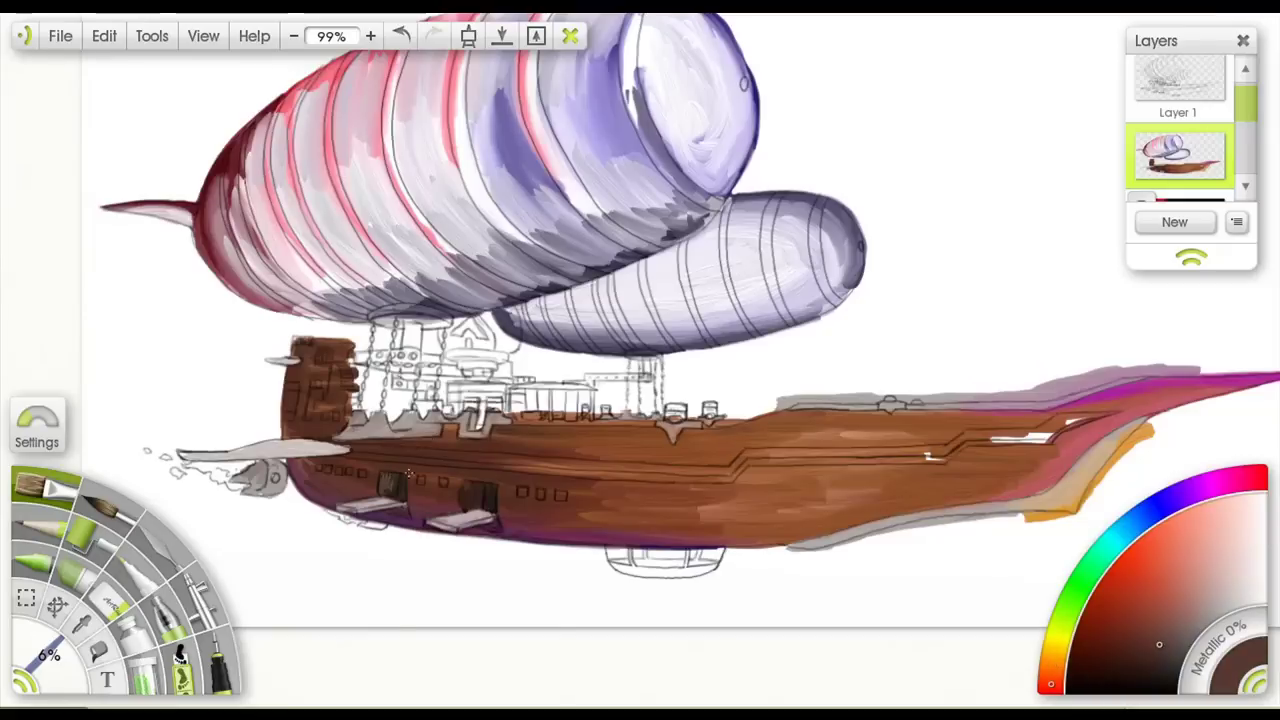
drag(548, 368, 522, 400)
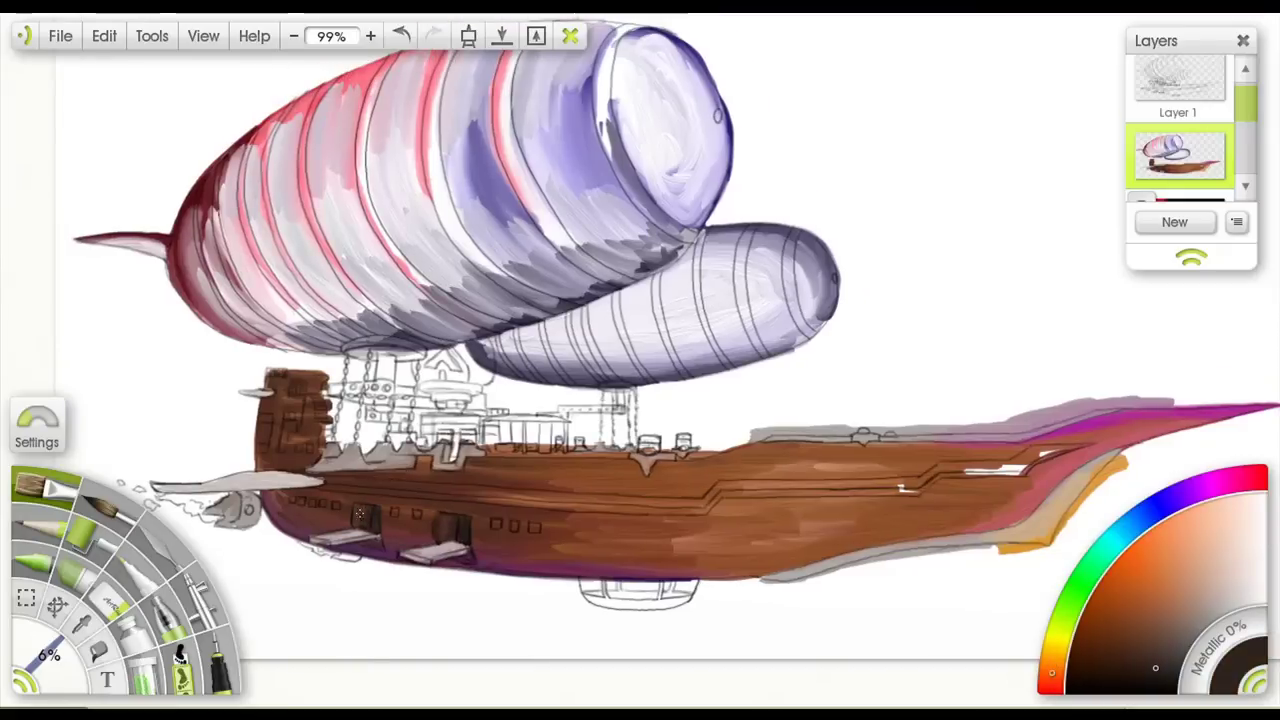
alt+click(367, 515)
mouse_move(438, 527)
mouse_down()
mouse_move(476, 503)
mouse_move(442, 525)
mouse_up()
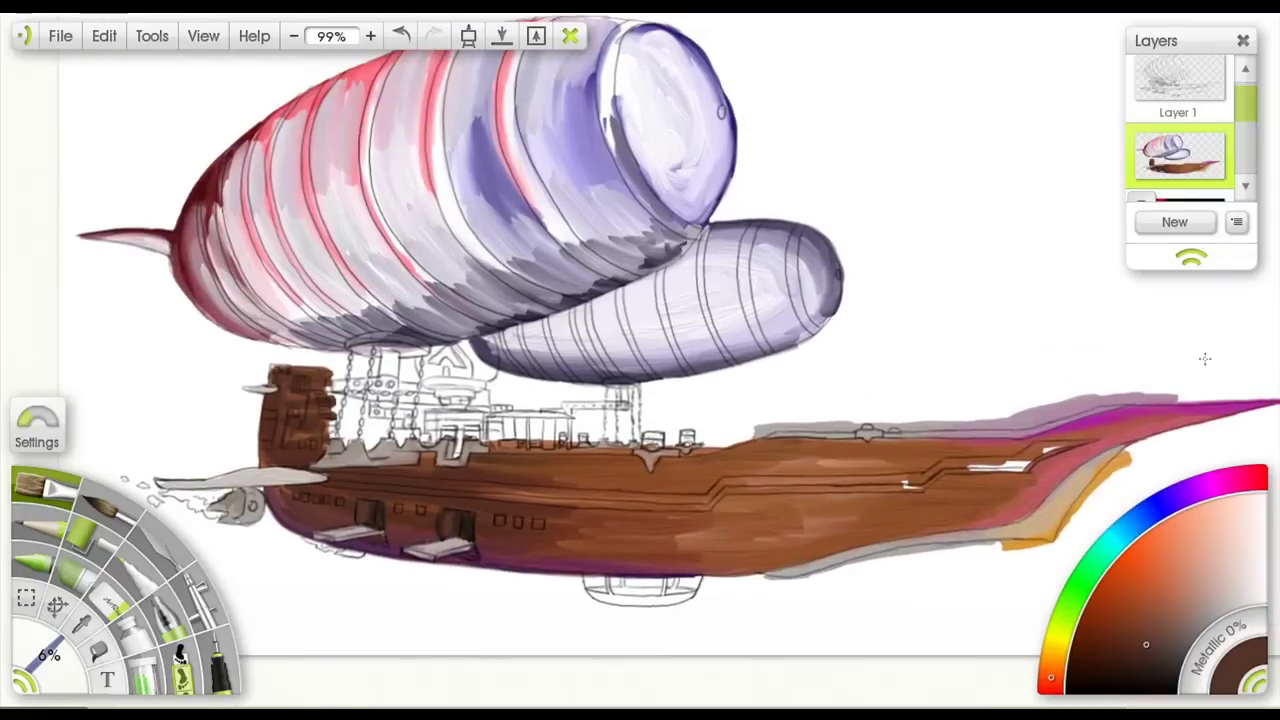
- Paint the stepped stripe along the hull with sampled light grey, from the bow back to the stern
alt+click(335, 457)
drag(945, 470, 1076, 446)
mouse_move(943, 468)
mouse_down()
mouse_move(908, 486)
mouse_move(778, 487)
mouse_move(901, 488)
mouse_move(705, 495)
mouse_up()
mouse_move(548, 495)
mouse_down()
mouse_move(684, 504)
mouse_move(337, 487)
mouse_move(442, 488)
mouse_up()
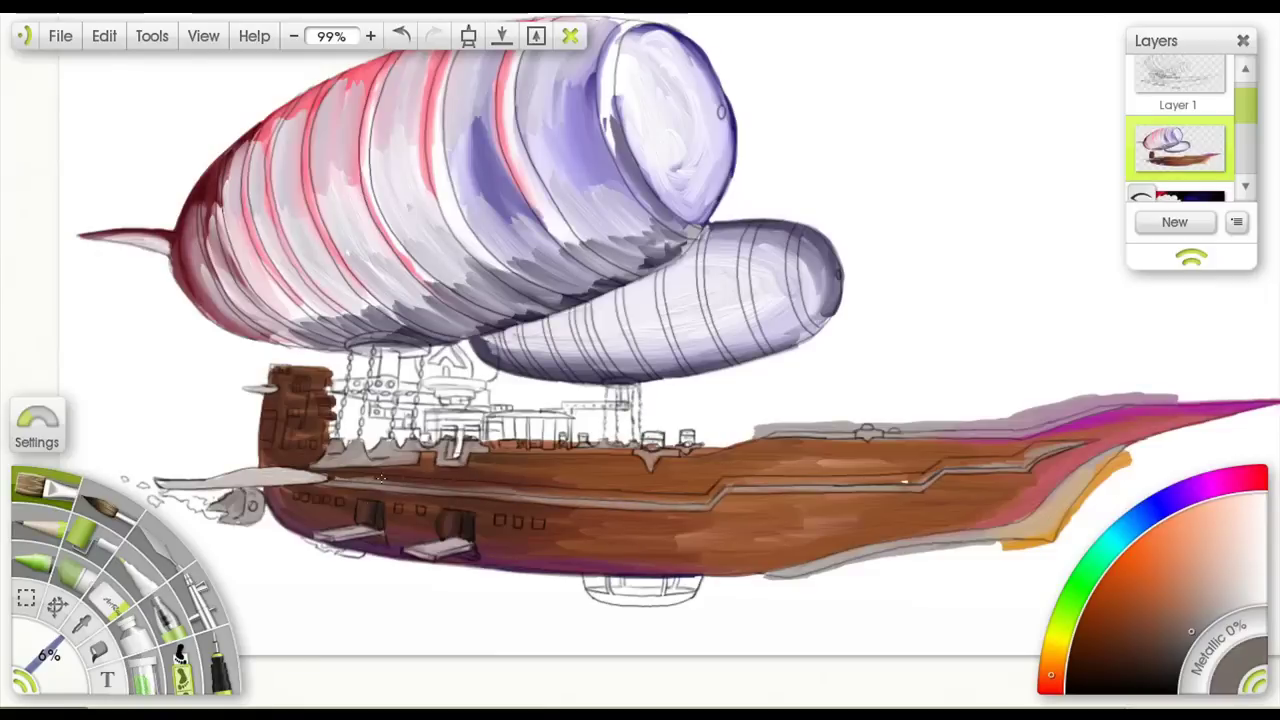
- Shade the hull's grey stripe with dark grey strokes along its whole length
click(1174, 652)
drag(330, 484, 470, 488)
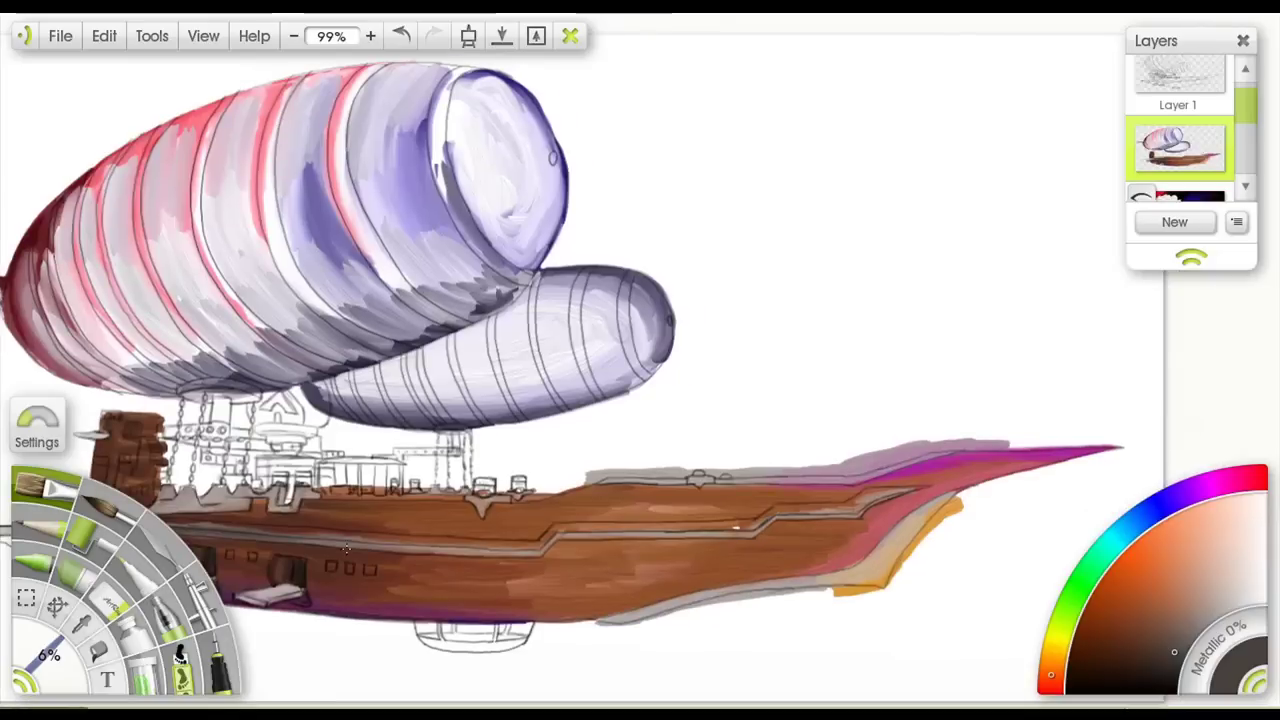
drag(836, 486, 676, 531)
drag(796, 505, 926, 459)
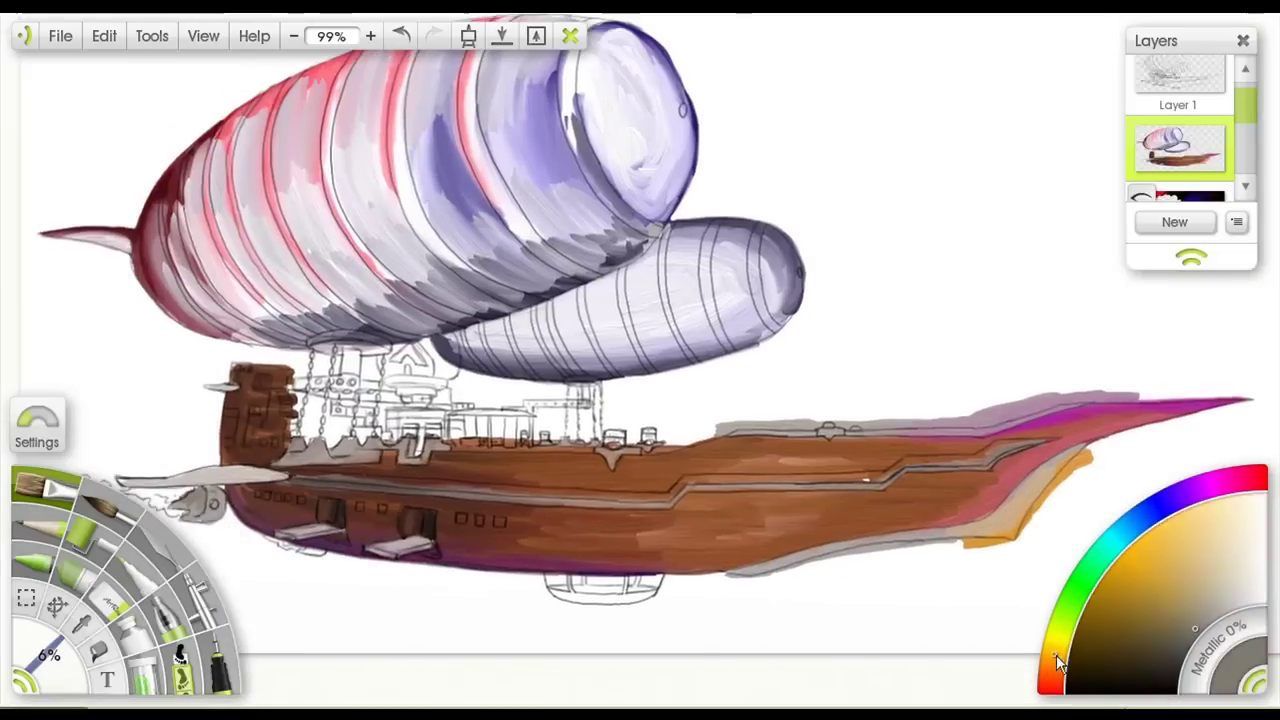
- Colour the upper part of the hull stripe orange and add yellow strokes towards its middle
click(1052, 662)
click(1113, 571)
mouse_move(327, 481)
mouse_down()
mouse_move(367, 533)
mouse_move(622, 552)
mouse_up()
drag(1010, 515, 898, 523)
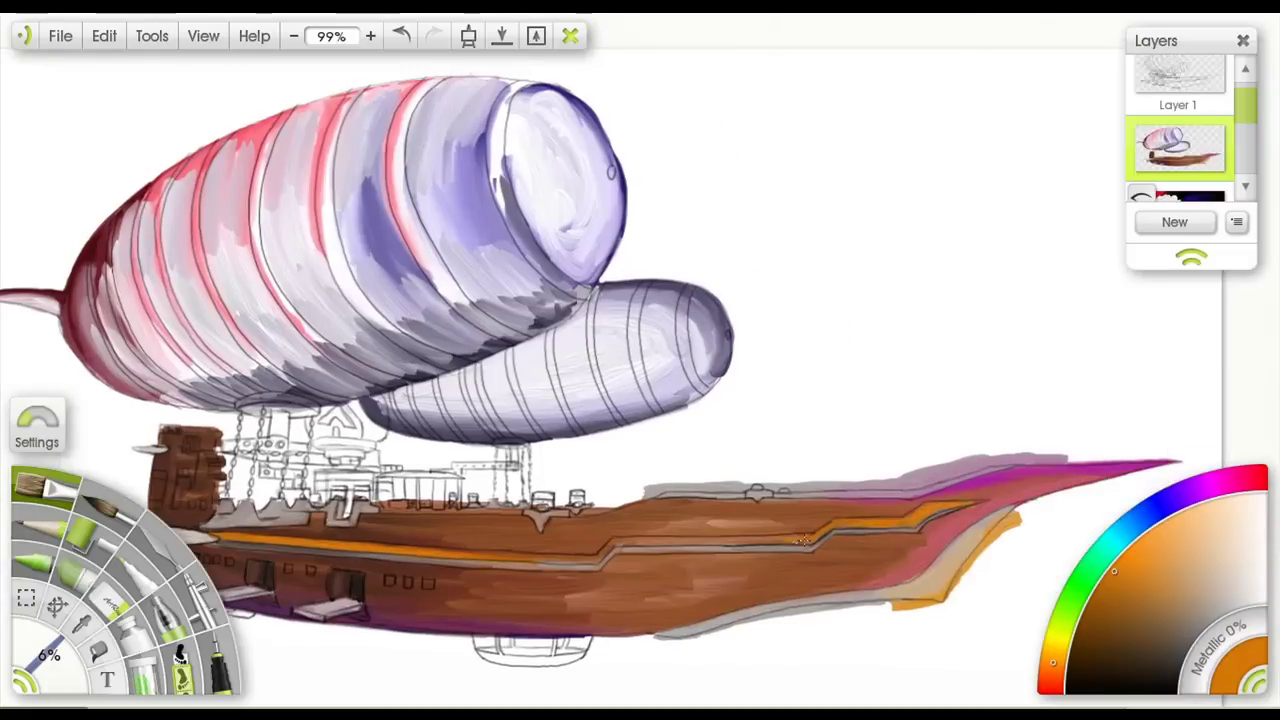
click(1057, 654)
drag(712, 541, 810, 538)
mouse_move(418, 549)
mouse_down()
mouse_move(718, 572)
mouse_move(567, 558)
mouse_move(758, 536)
mouse_up()
- Add a pale cream highlight around the stripe's middle step and blend reddish brown into its stern end
click(1180, 552)
mouse_move(568, 561)
mouse_down()
mouse_move(614, 538)
mouse_move(710, 532)
mouse_up()
drag(608, 544, 592, 556)
alt+click(605, 525)
mouse_move(660, 530)
mouse_down()
mouse_move(609, 527)
mouse_move(679, 487)
mouse_up()
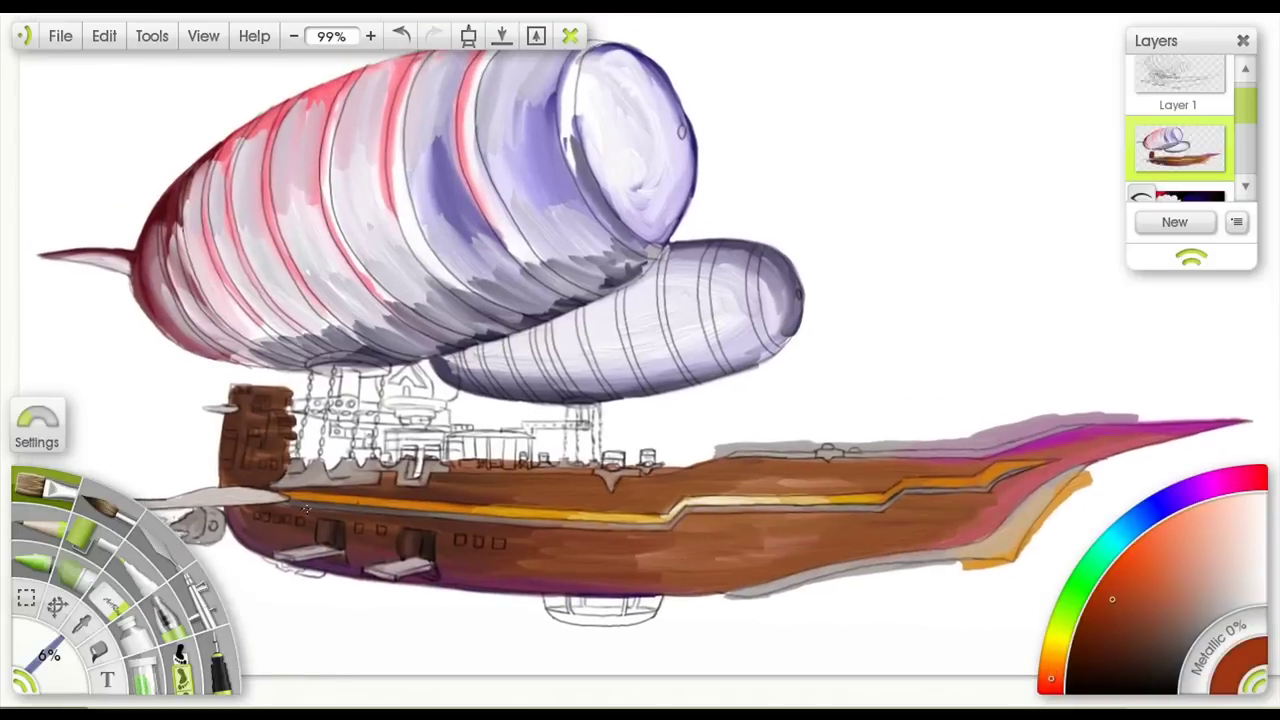
drag(335, 500, 565, 512)
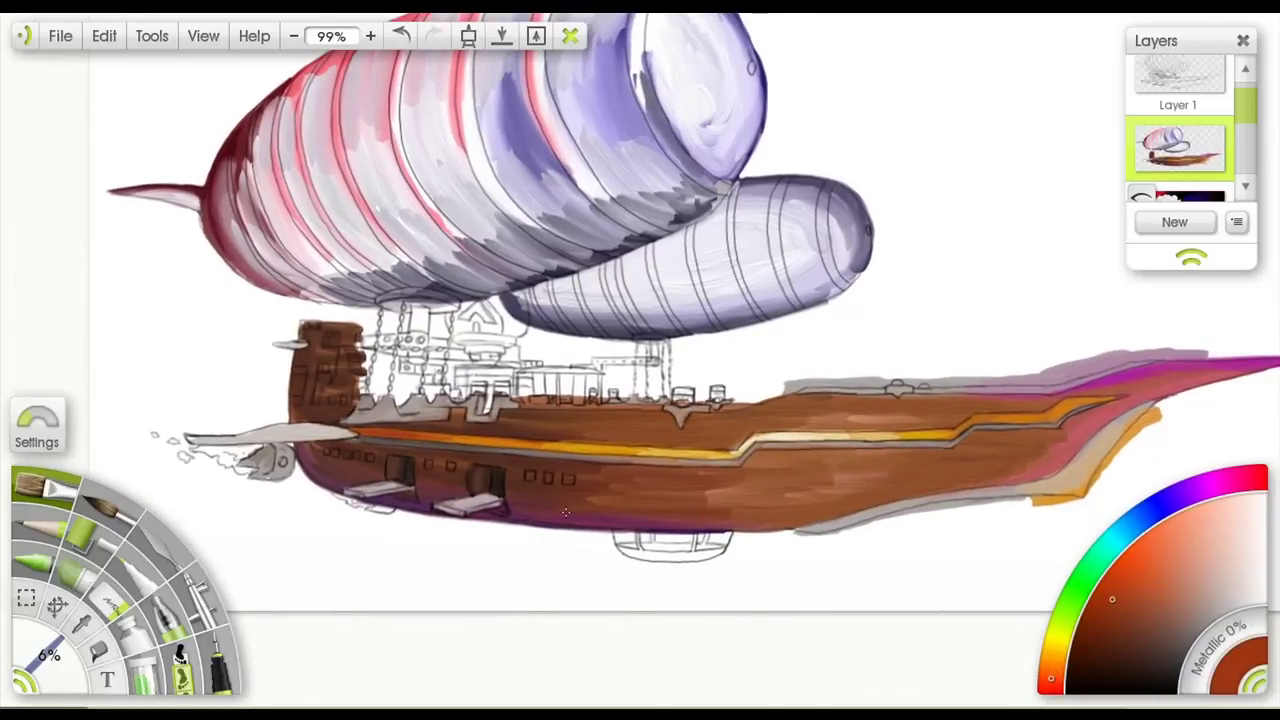
- Paint the basket beneath the hull in darker and lighter greys, and highlight the hull platforms with light grey
alt+click(689, 520)
mouse_move(624, 552)
mouse_down()
mouse_move(715, 546)
mouse_move(620, 548)
mouse_move(700, 556)
mouse_move(640, 548)
mouse_move(690, 547)
mouse_up()
key(ctrl+z)
alt+click(676, 540)
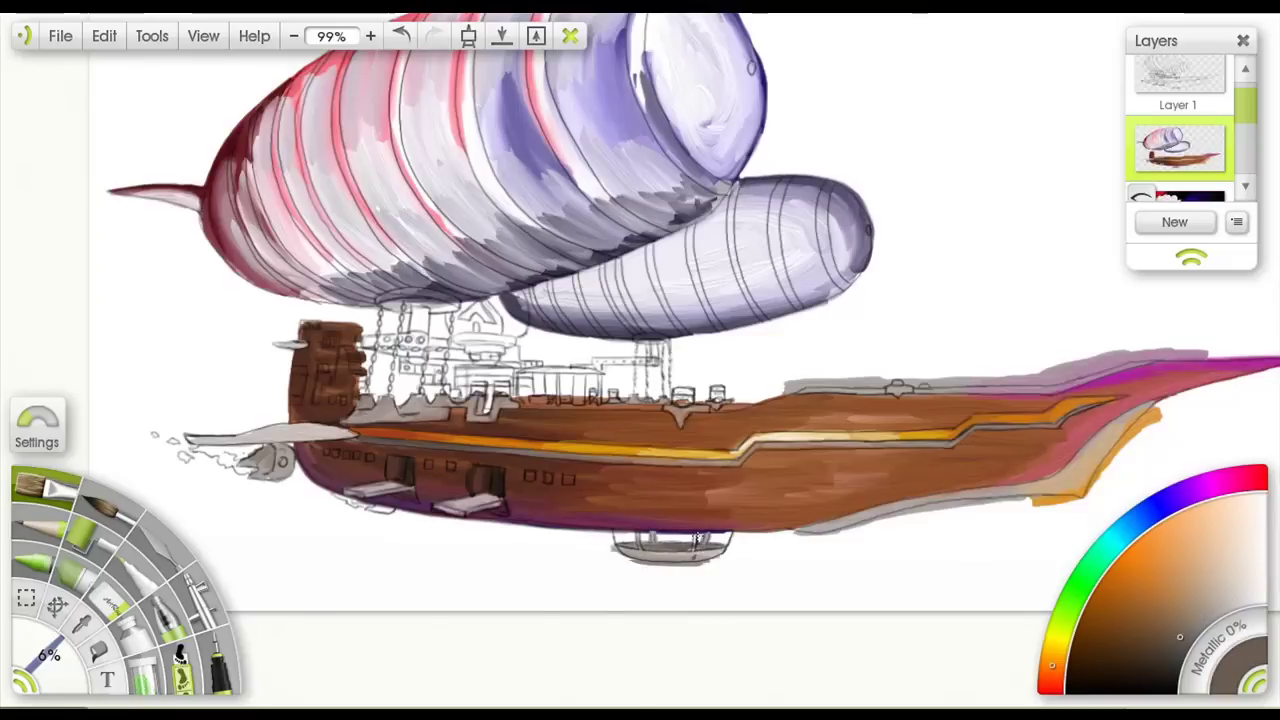
alt+click(684, 556)
drag(697, 538, 627, 598)
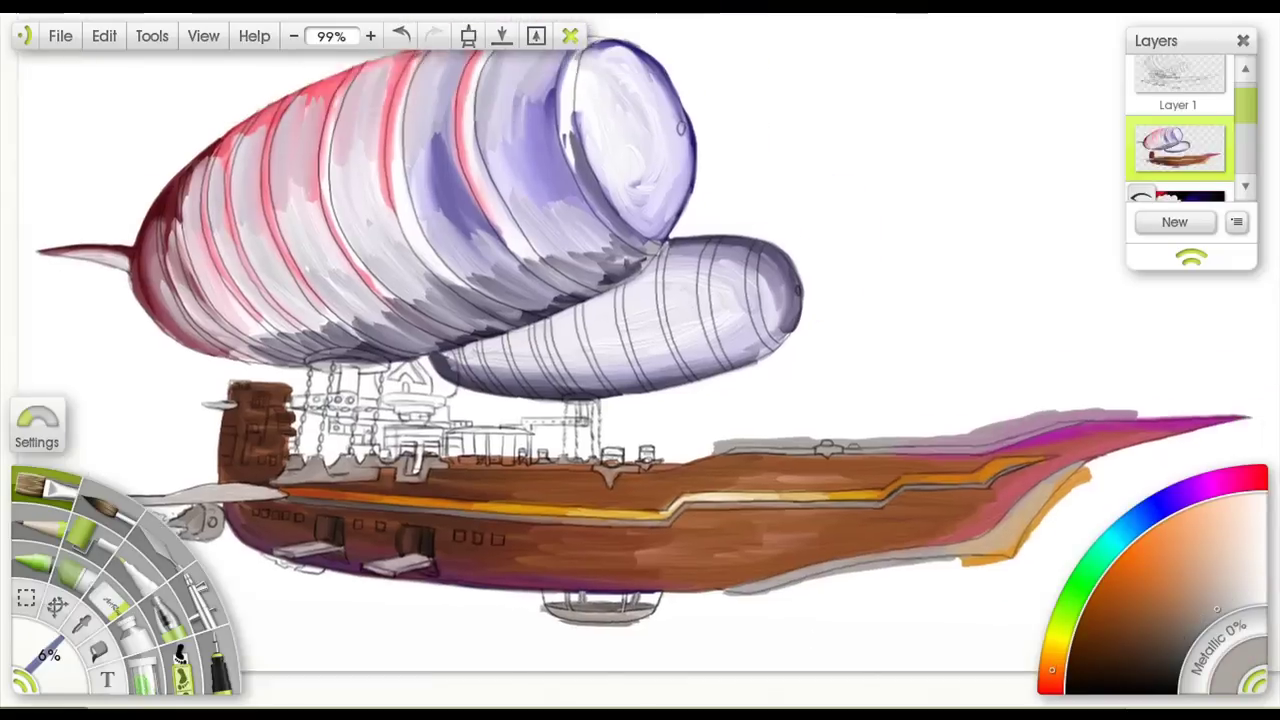
drag(503, 596, 584, 581)
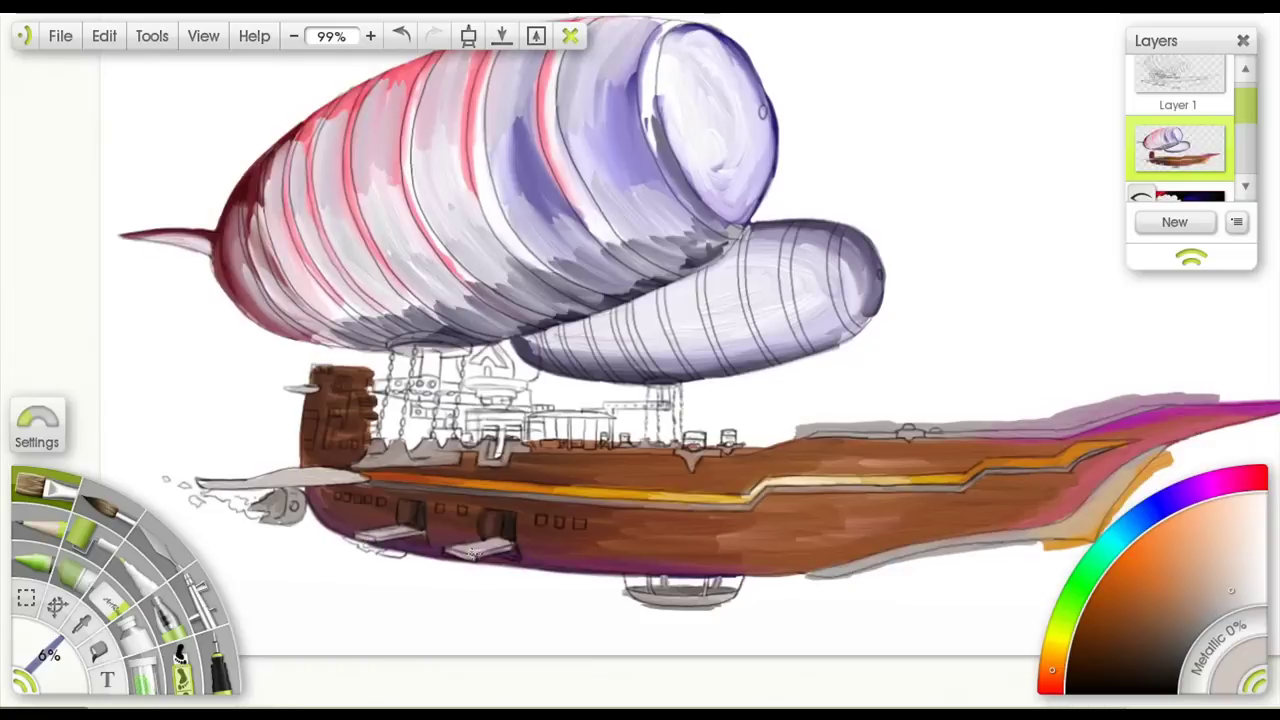
drag(478, 548, 448, 597)
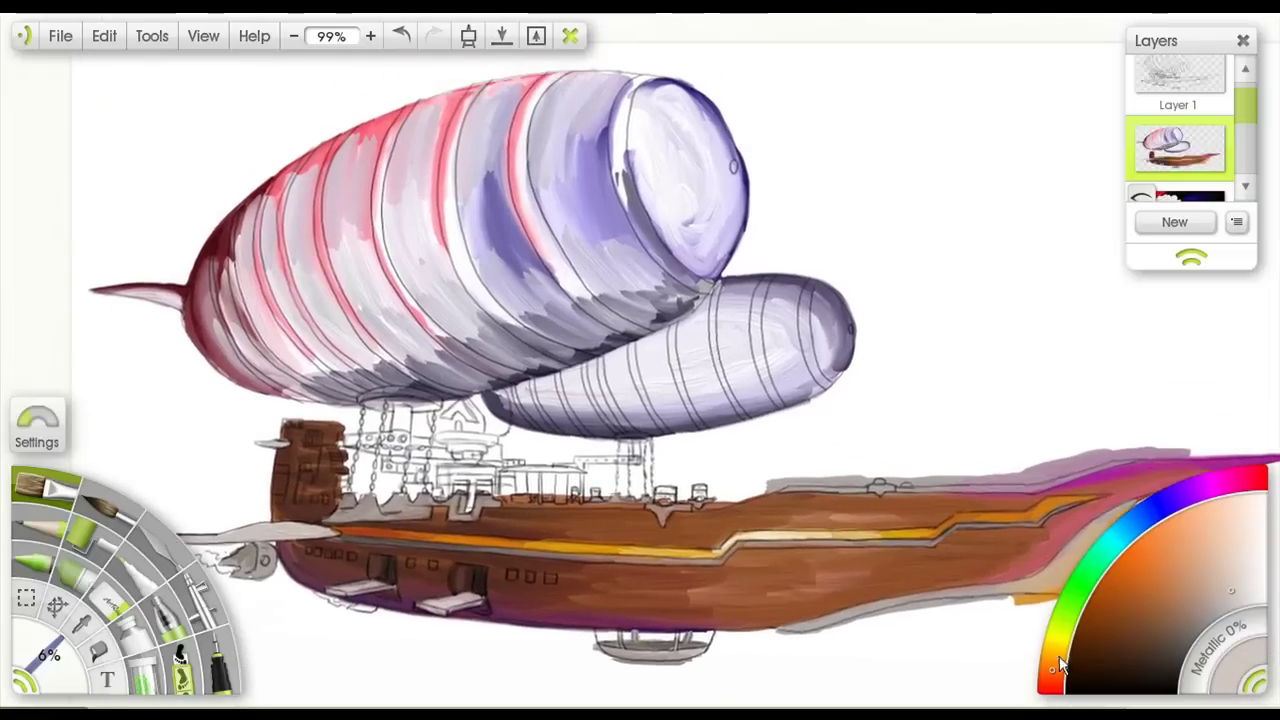
- Paint the pipework beside the stern tower and the horizontal beam over the deck in dark bronze with lighter tan accents
alt+click(329, 416)
mouse_move(344, 440)
mouse_down()
mouse_move(402, 437)
mouse_move(392, 466)
mouse_move(422, 488)
mouse_move(378, 446)
mouse_move(392, 472)
mouse_up()
click(1148, 648)
click(1221, 609)
mouse_move(576, 460)
mouse_down()
mouse_move(642, 460)
mouse_move(546, 468)
mouse_up()
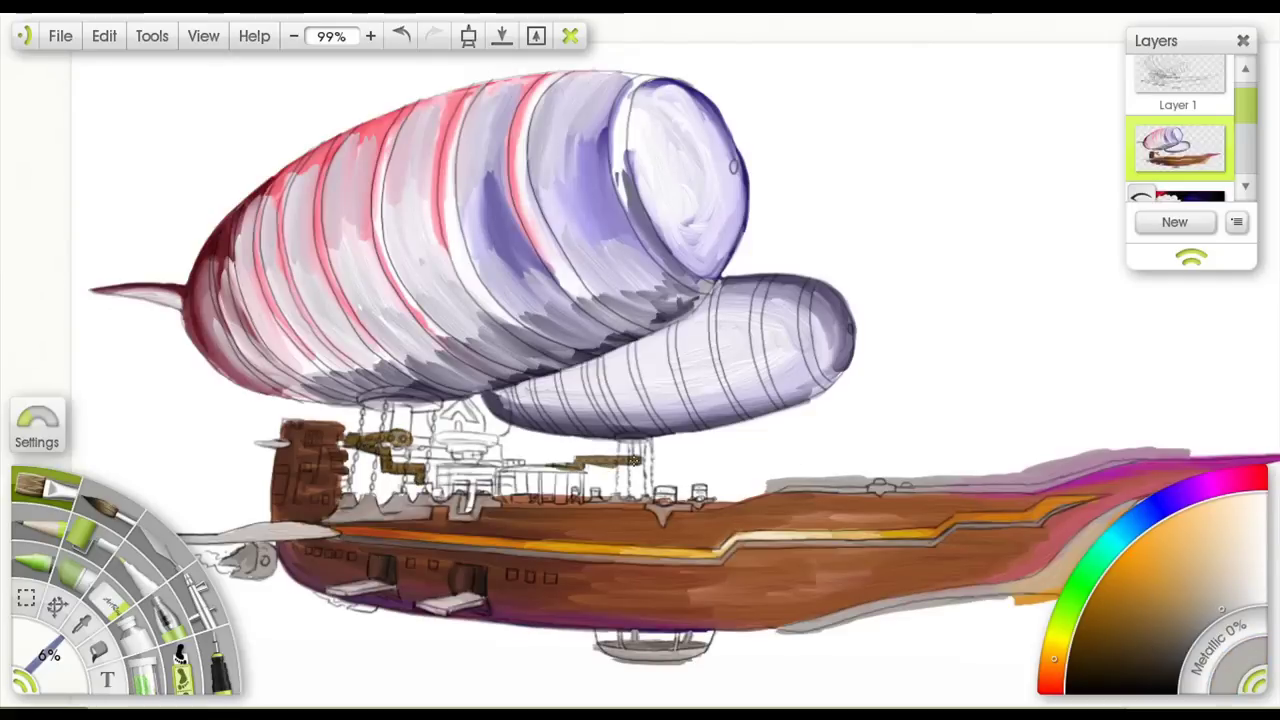
- Paint the rigging chains between the large balloon and the stern deck near-black
click(1172, 662)
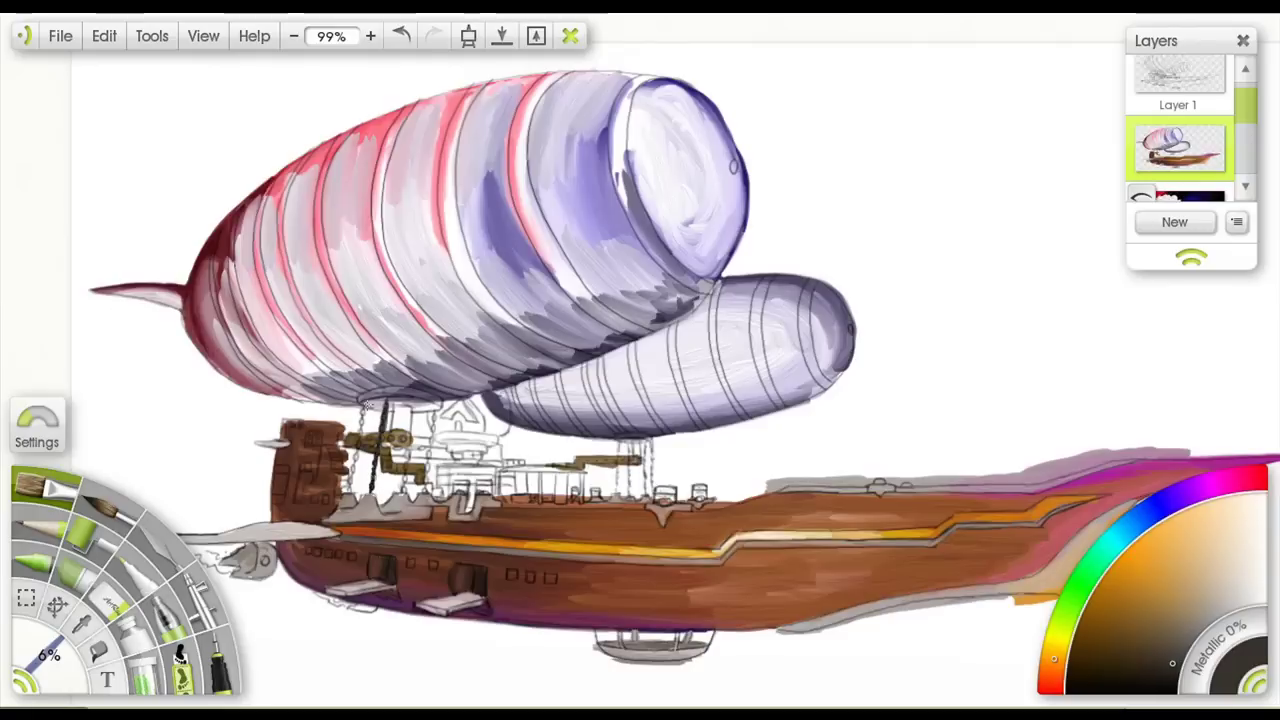